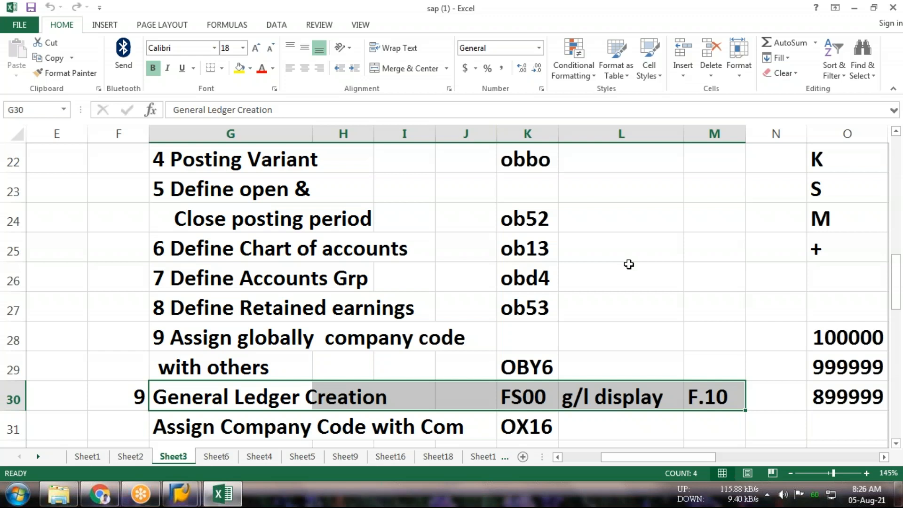
Switch to the SAP Easy Access session and start vendor invoice entry with transaction fb60
mouse_move(180, 494)
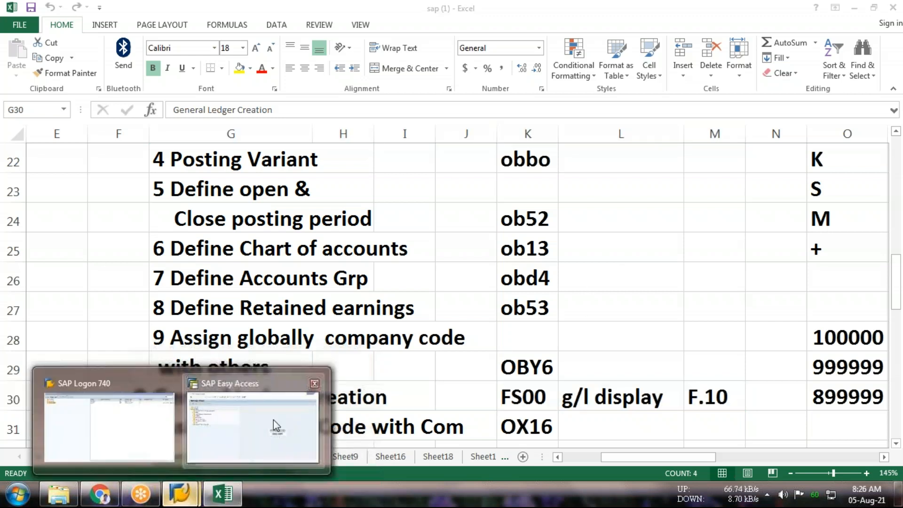
click(273, 419)
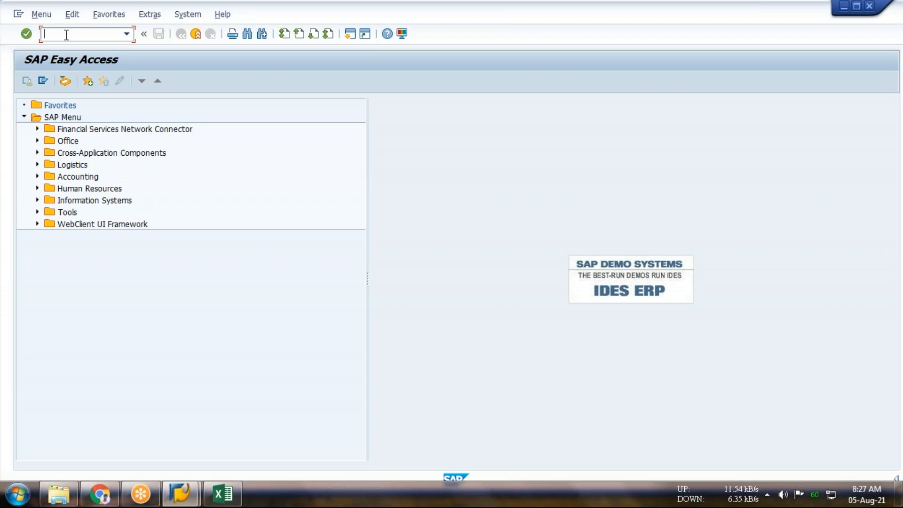
text(fb60)
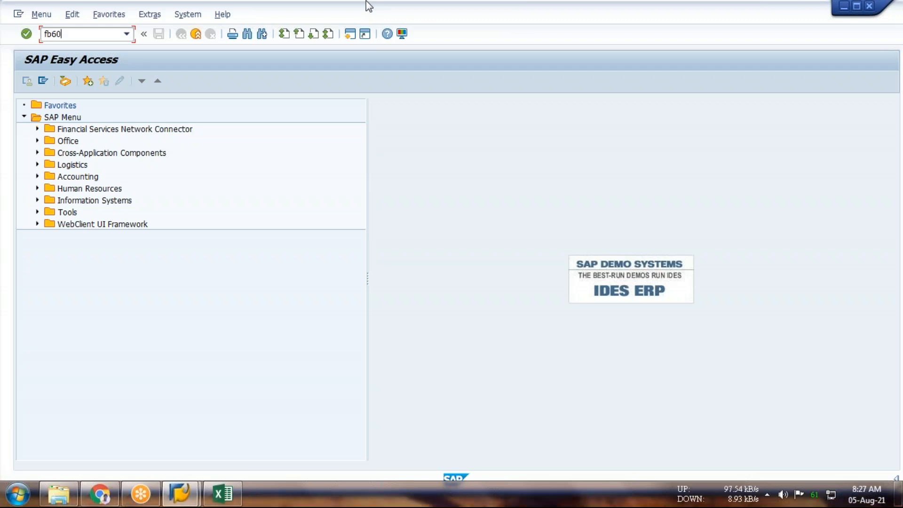
key(Return)
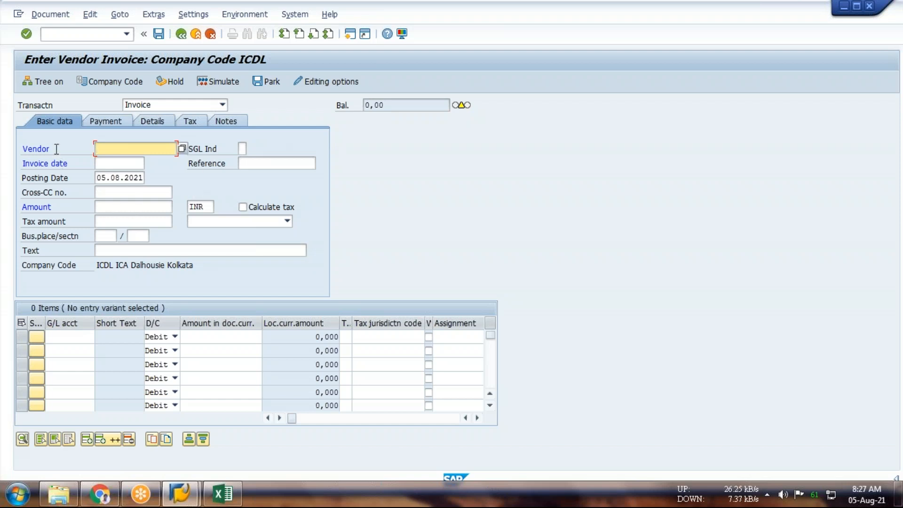
Look up the vendors of company code ICDL and choose Adani Enterprise as the invoice's vendor
click(182, 148)
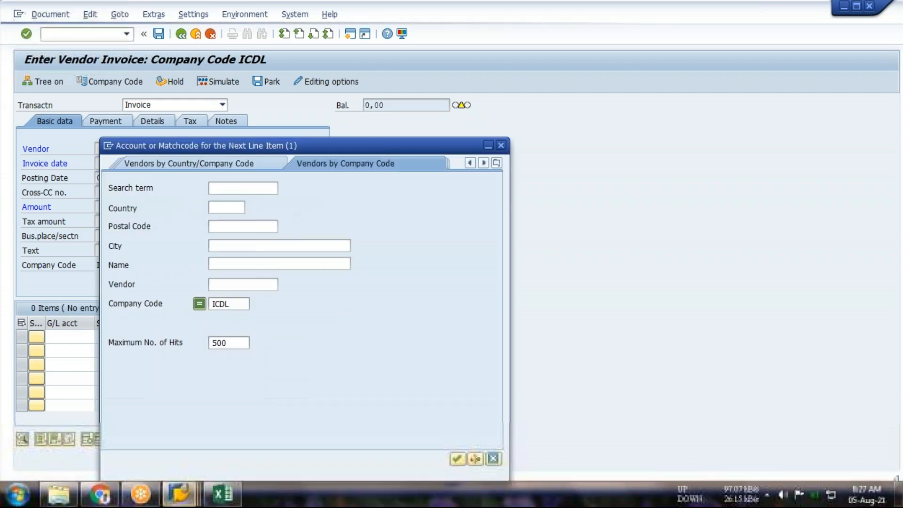
click(457, 459)
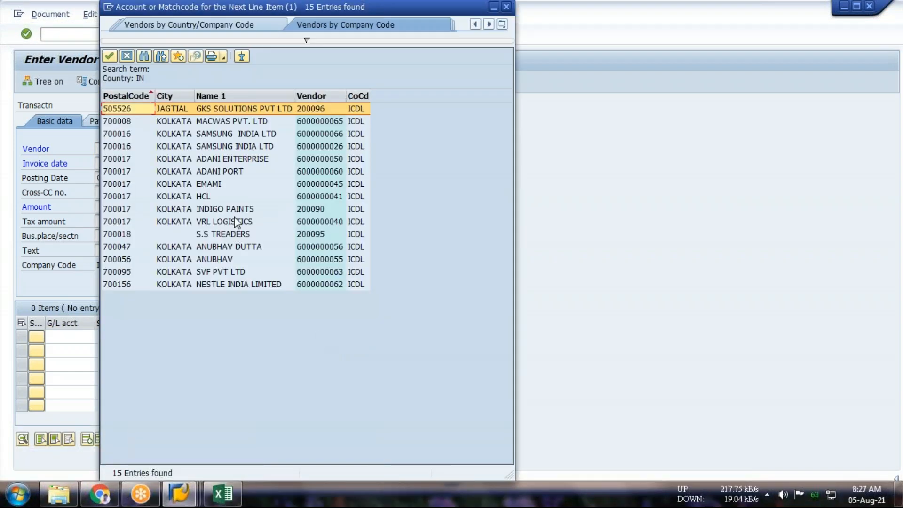
double_click(241, 162)
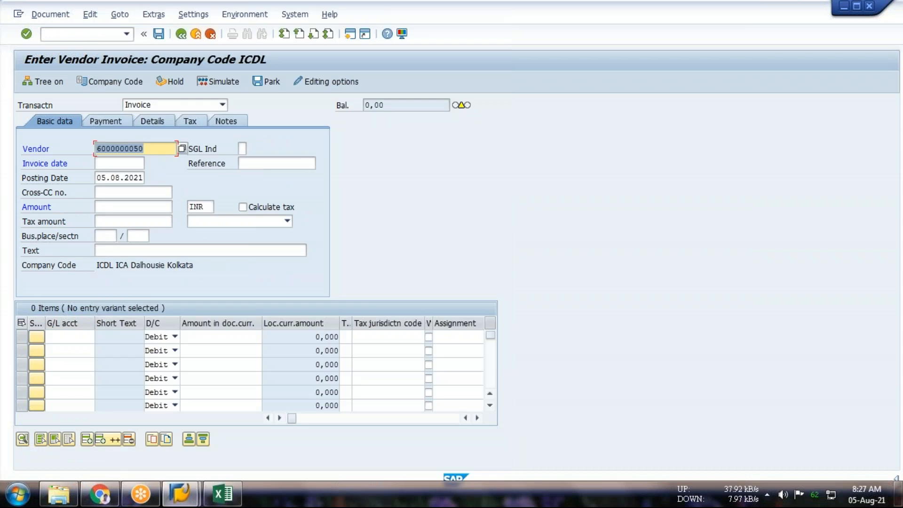
key(Tab)
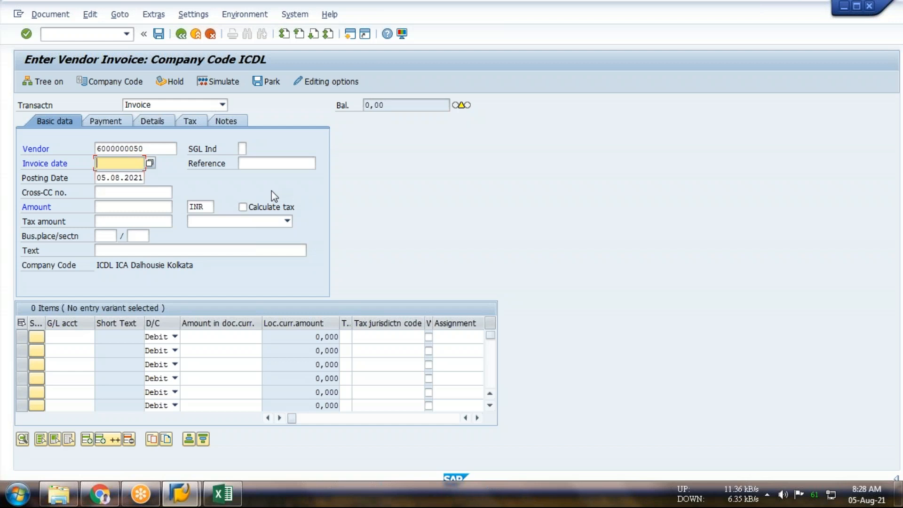
Set the invoice date to 05.08.2021 and the invoice amount to 5000
text(05.08)
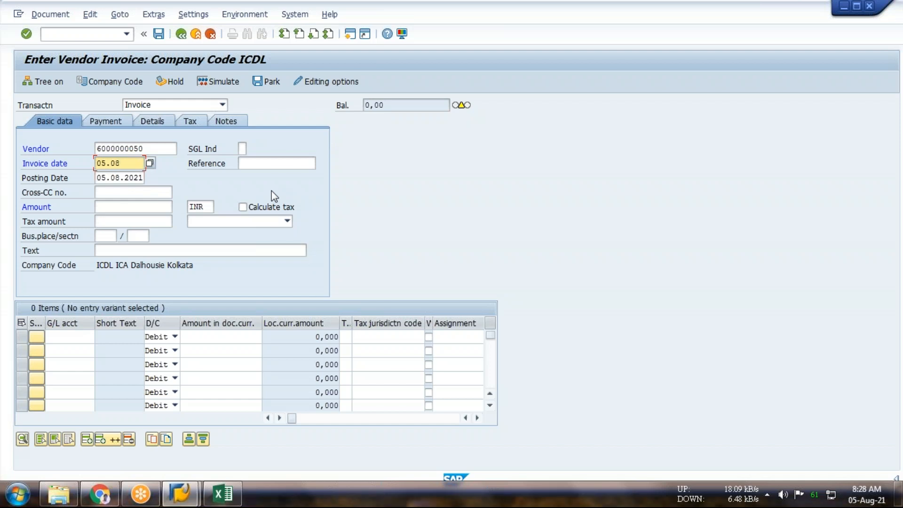
text(.2021)
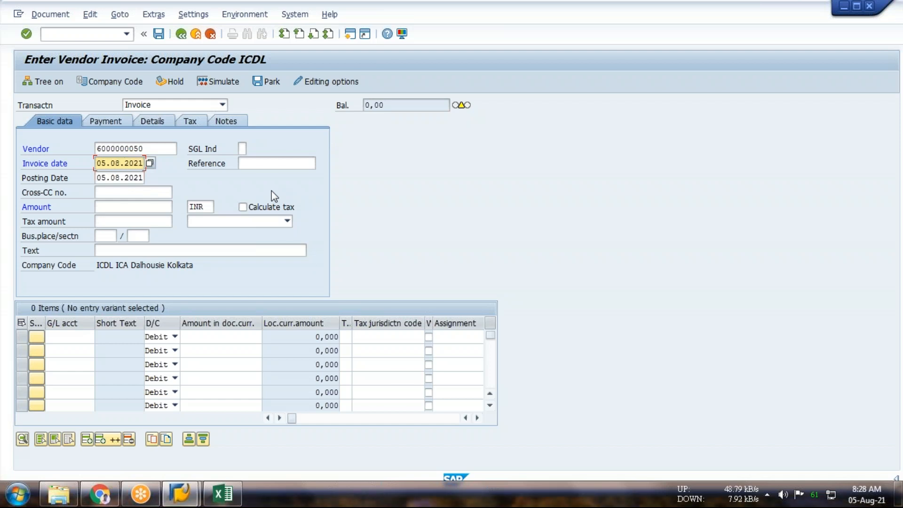
click(144, 208)
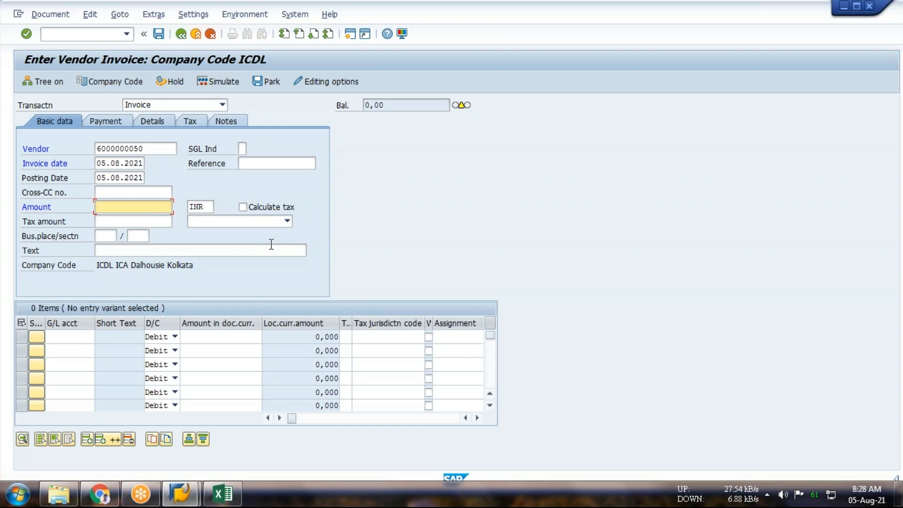
text(5000)
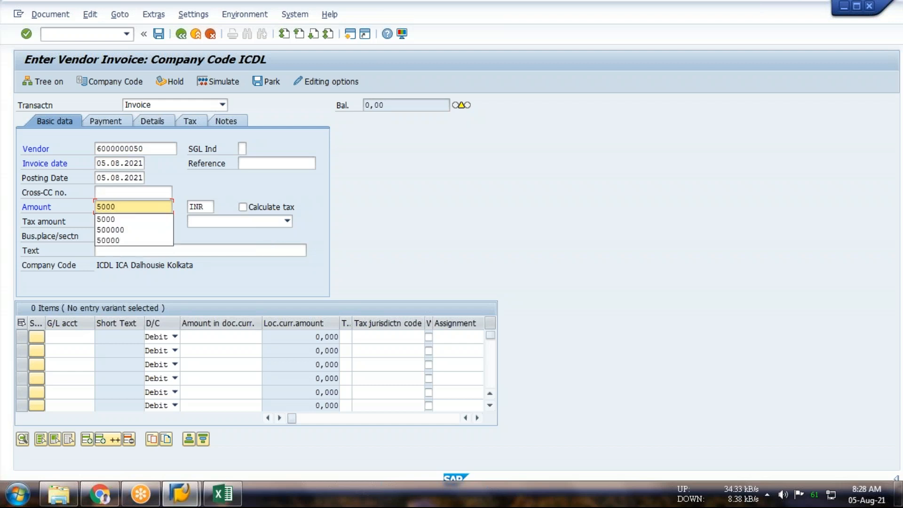
click(74, 336)
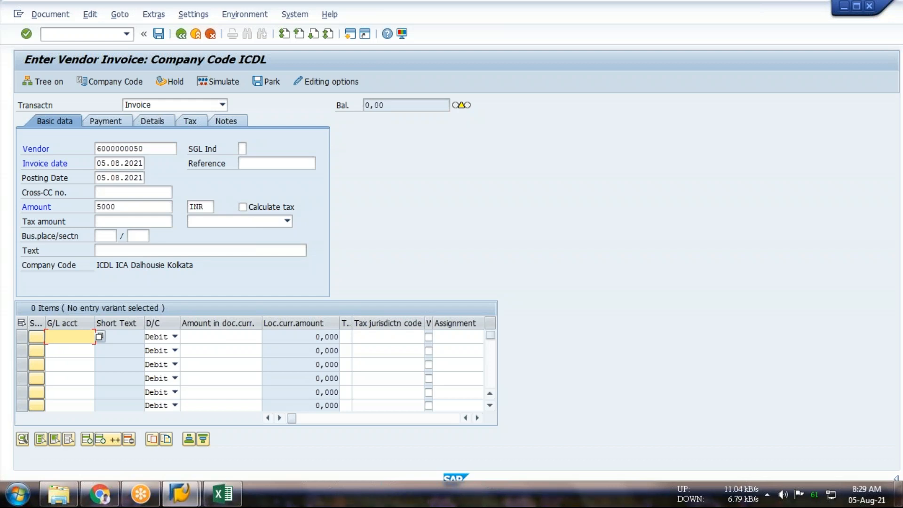
Open central G/L account maintenance, transaction FS00, in a new session
click(63, 34)
text(/o)
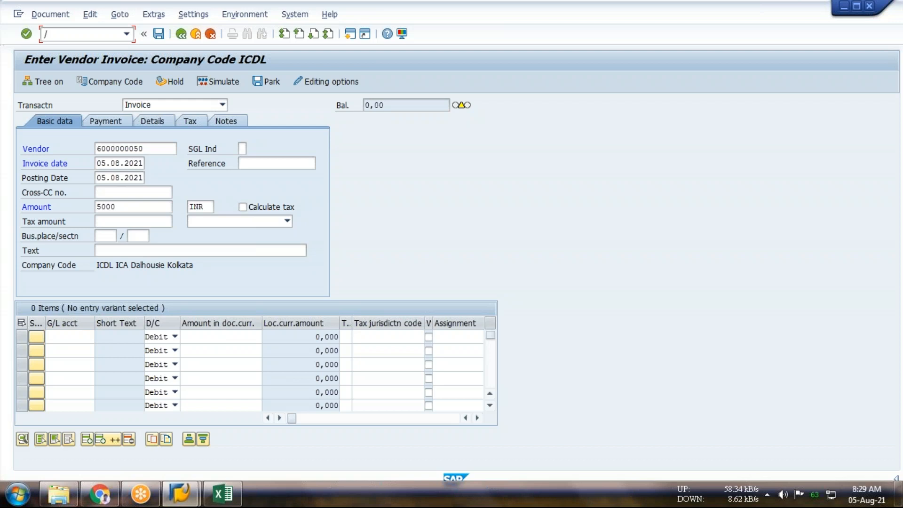
text(fs)
text(10n)
key(Return)
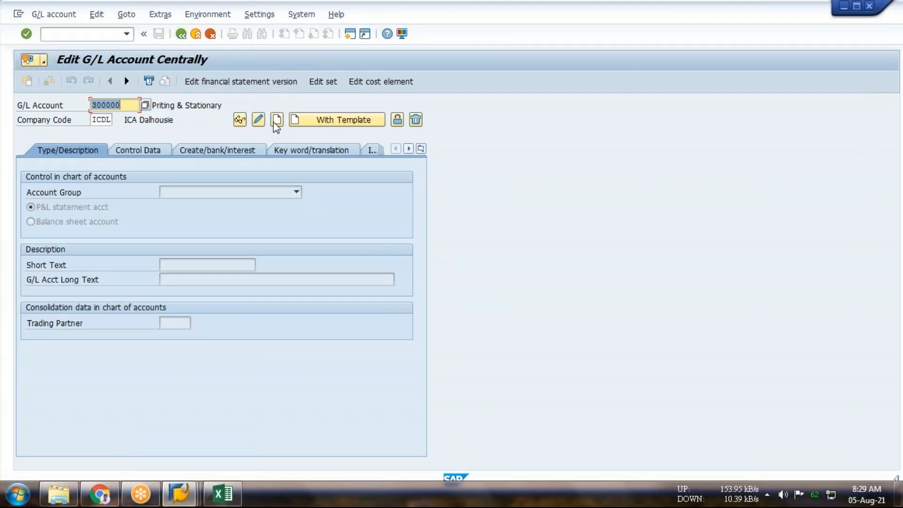
Open the Priting & Stationary account in change mode and review its control data and document creation settings
click(258, 120)
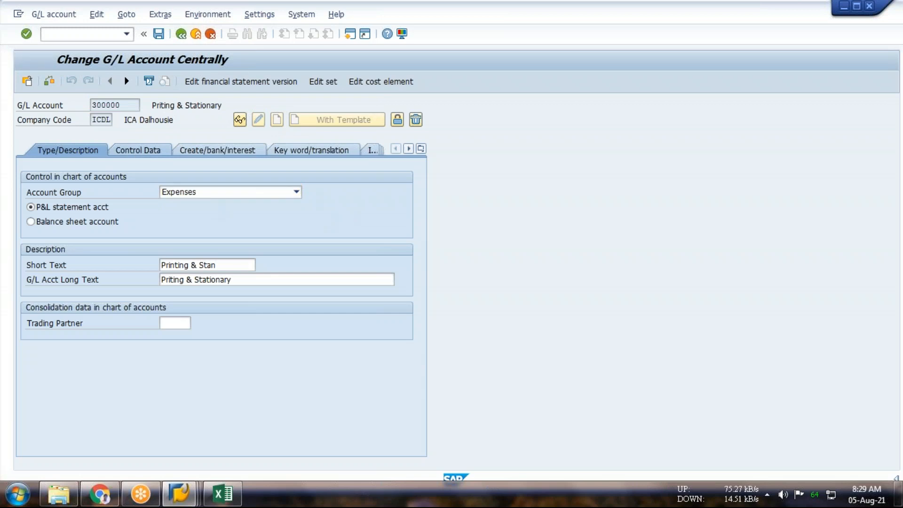
click(136, 151)
drag(420, 238, 425, 317)
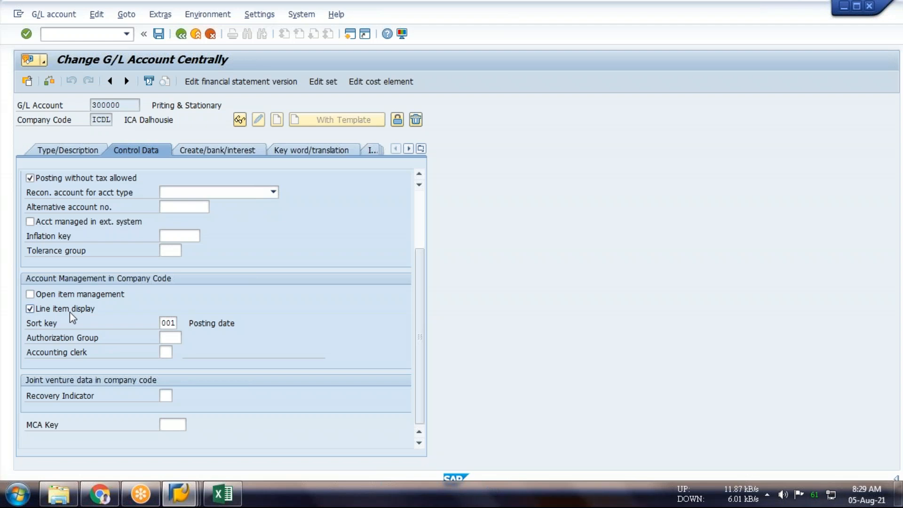
scroll(71, 318, up, 3)
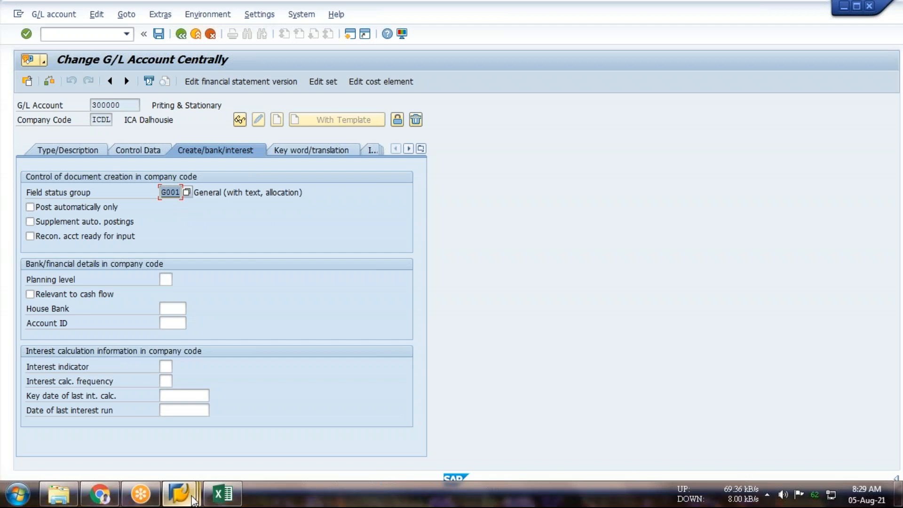
Return to the vendor invoice session and look over the rows of the line item table
click(179, 494)
mouse_move(213, 438)
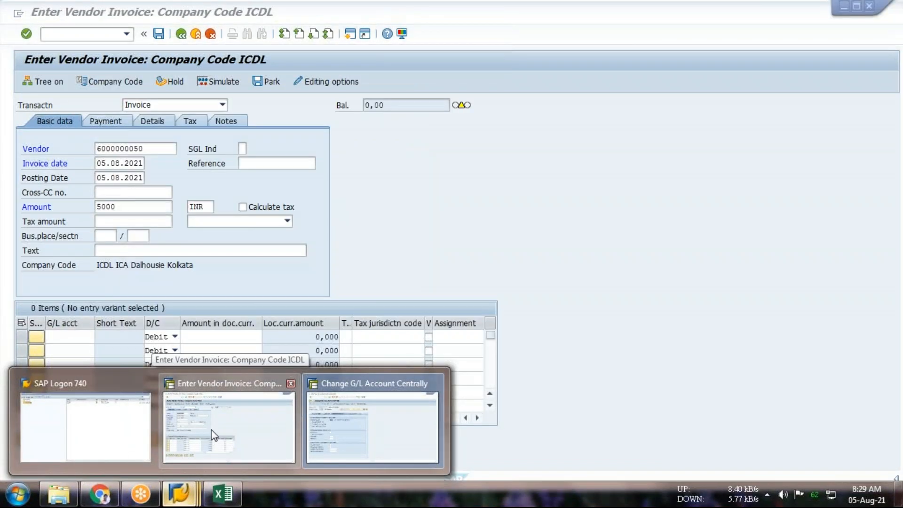
click(211, 430)
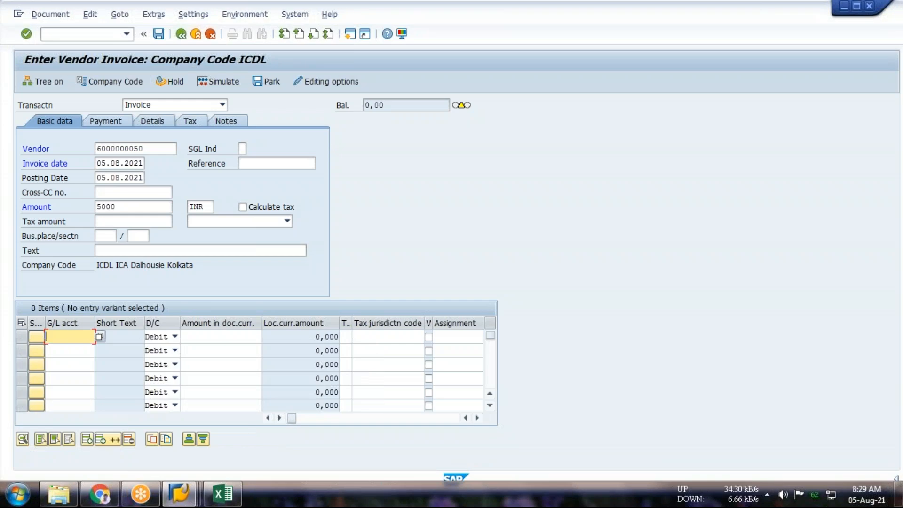
click(226, 337)
click(214, 362)
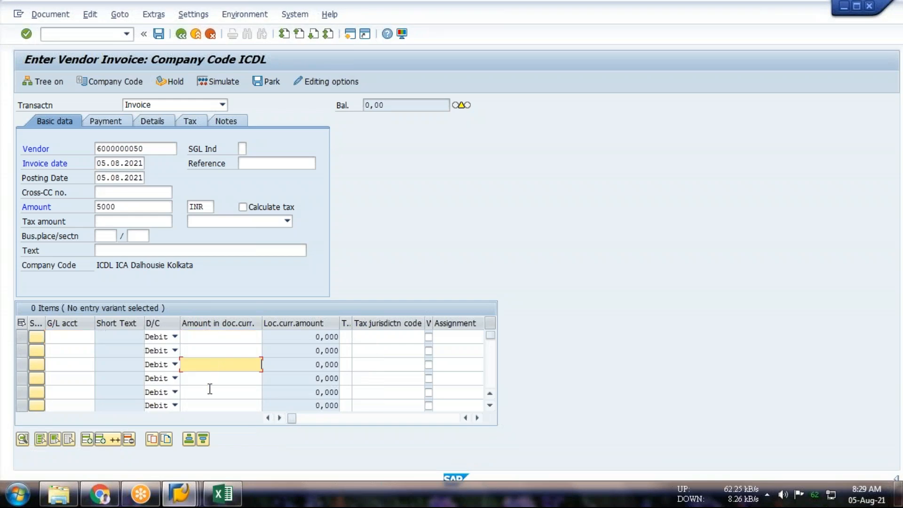
click(209, 390)
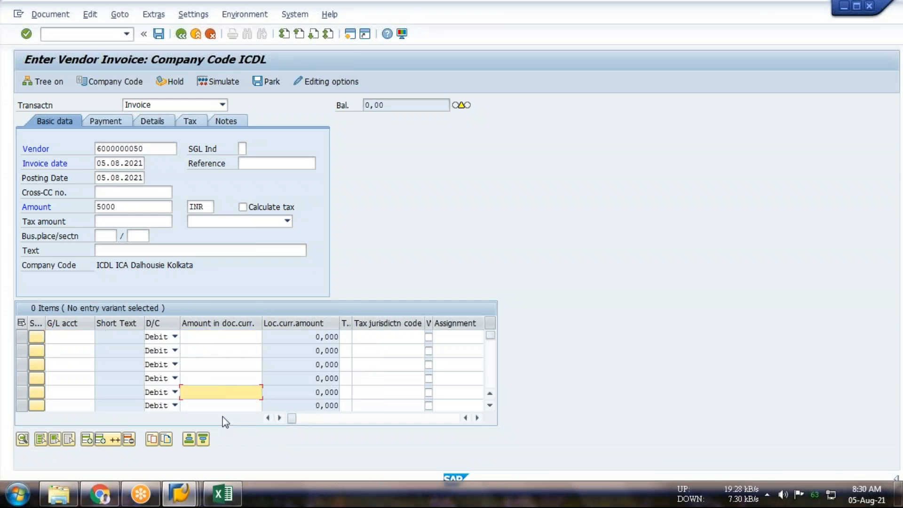
click(21, 336)
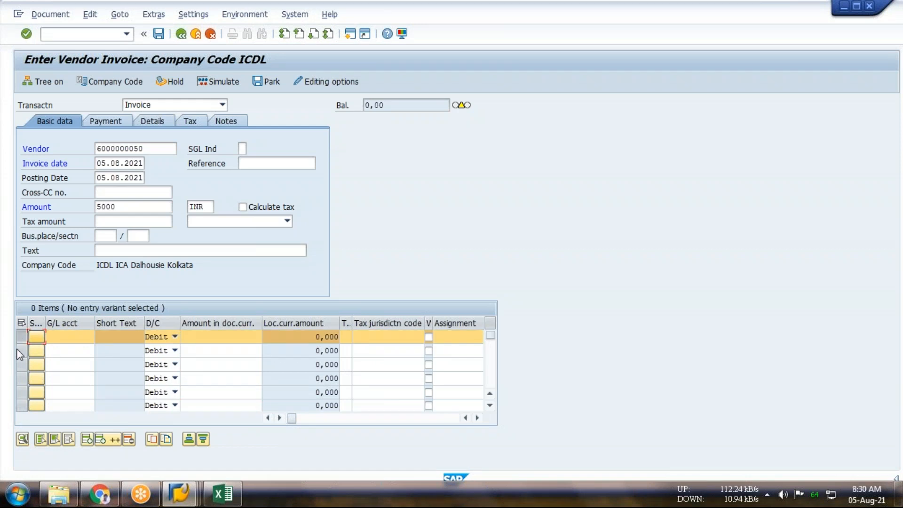
click(21, 366)
click(22, 365)
click(22, 340)
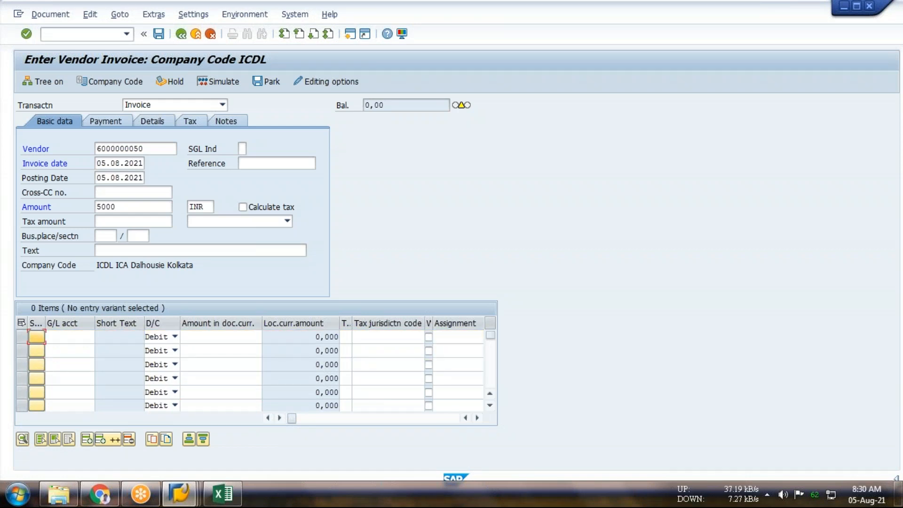
Examine the line item columns for tax jurisdiction code, assignment, value date and text
click(378, 323)
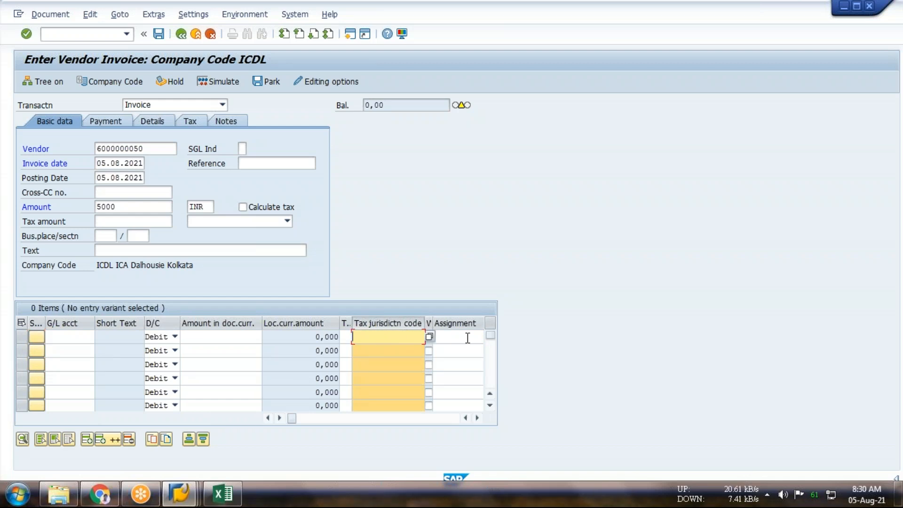
click(467, 338)
click(477, 418)
click(477, 417)
click(396, 339)
click(435, 338)
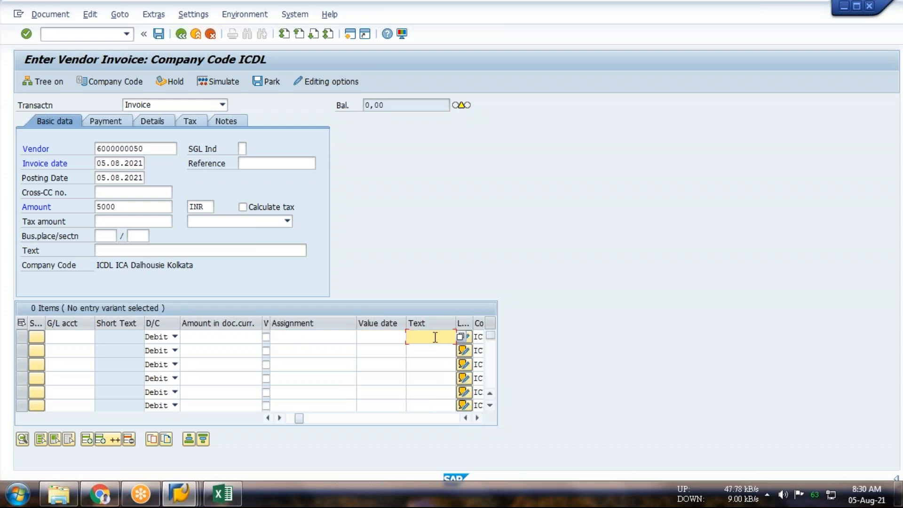
drag(301, 417, 294, 416)
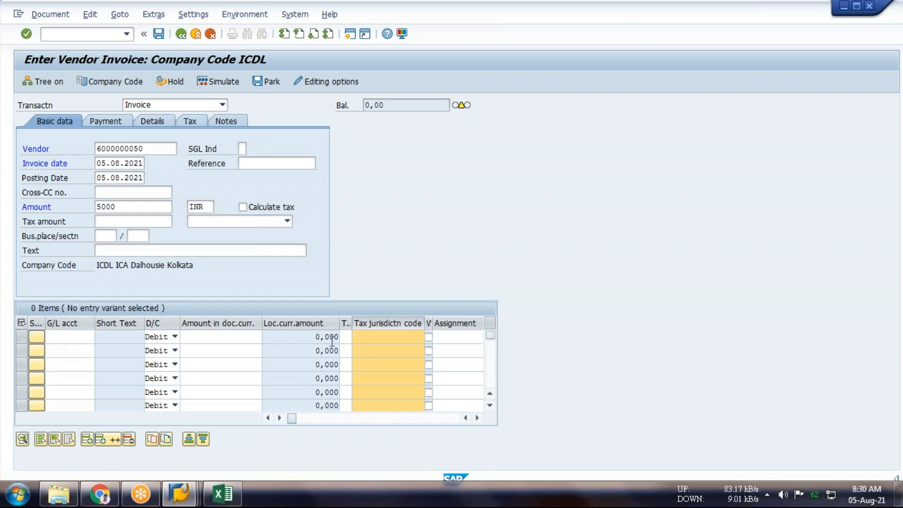
Look up the G/L accounts for the first line item and choose Priting & Stationary
click(71, 334)
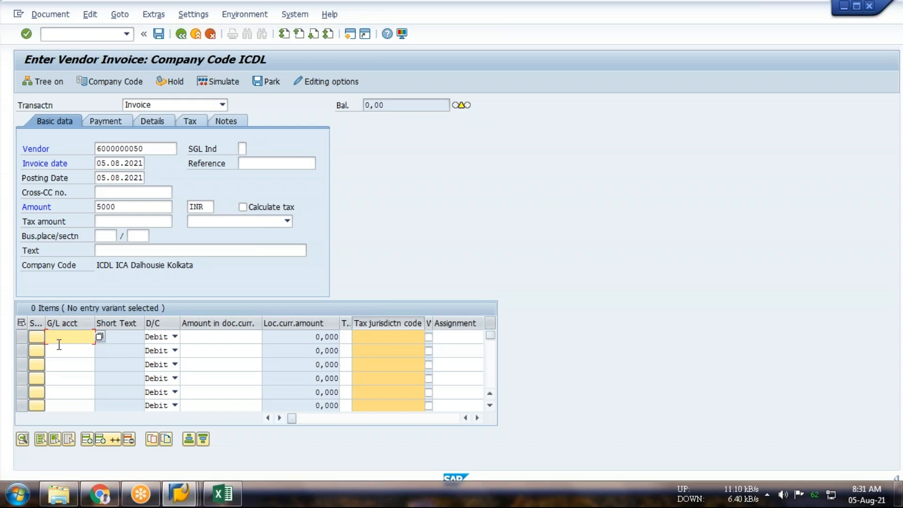
click(100, 337)
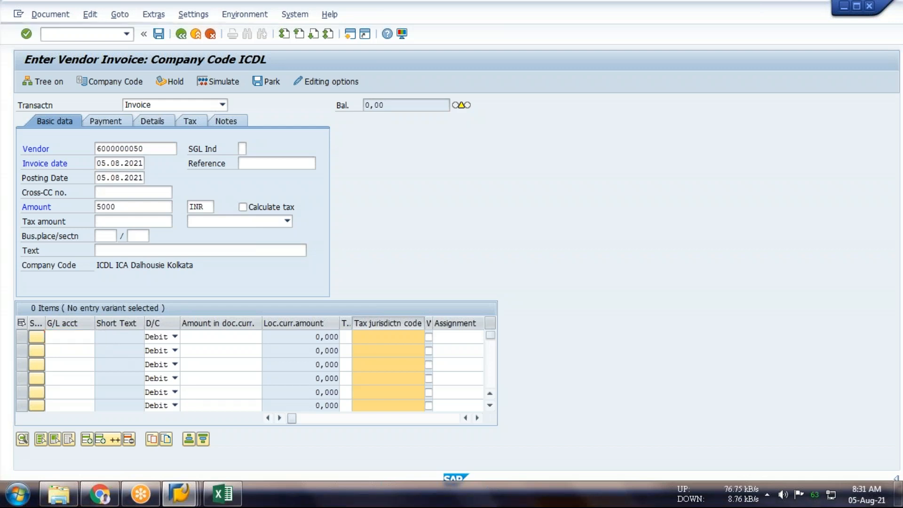
click(378, 459)
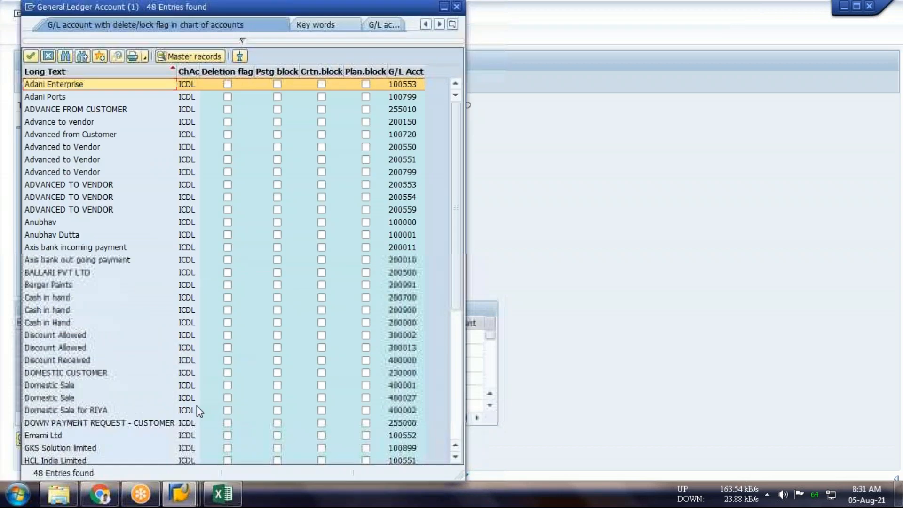
scroll(197, 405, down, 3)
scroll(196, 405, down, 3)
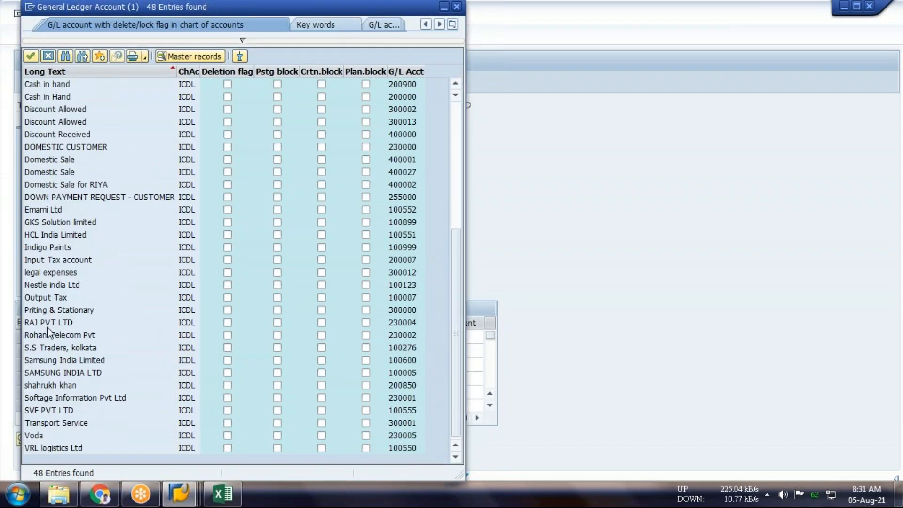
click(74, 311)
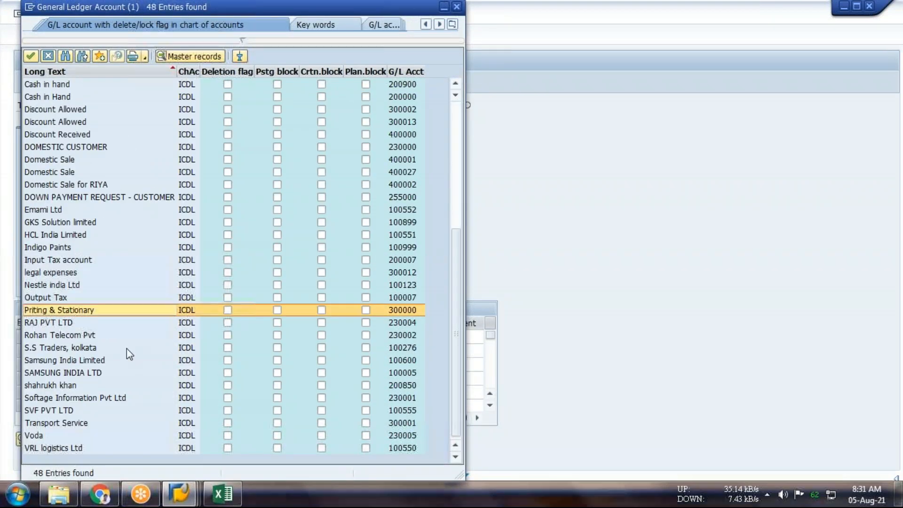
key(Return)
Enter 5000 as the debit amount in document currency for the first line item and validate the entry
click(214, 336)
text(5000)
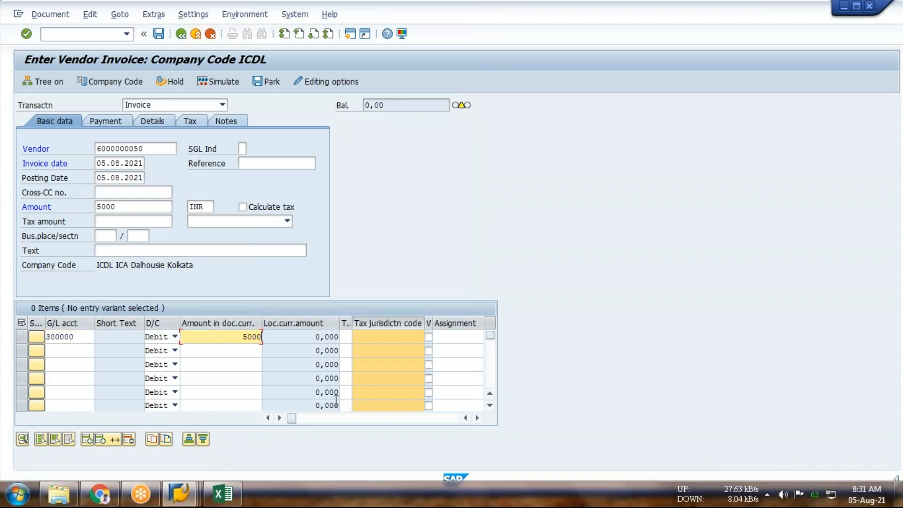
key(Return)
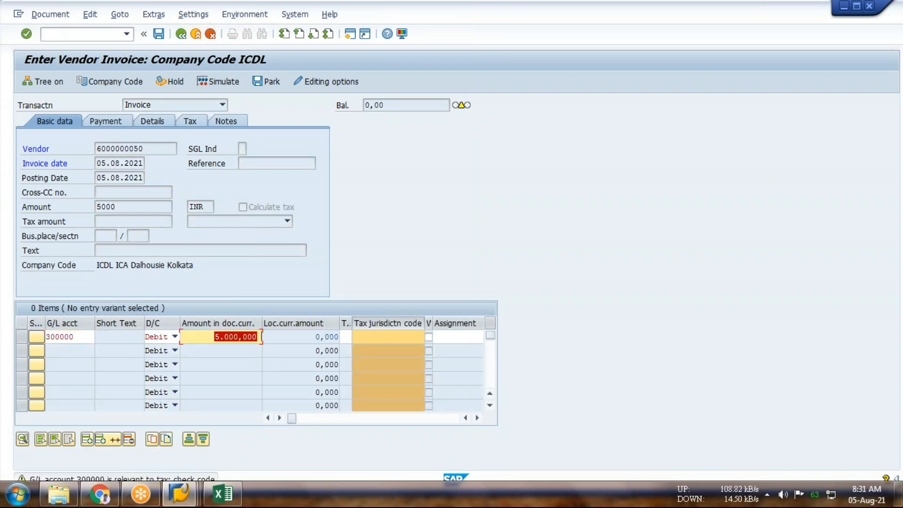
drag(480, 21, 477, 52)
drag(572, 48, 562, 80)
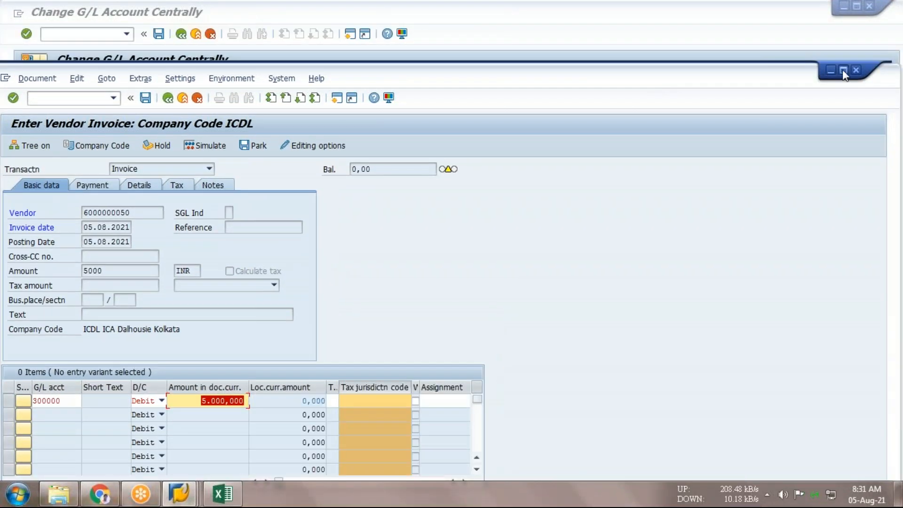
Enter "printing & stan" as the first line item's text and accept the line item past the tax code warning
click(843, 70)
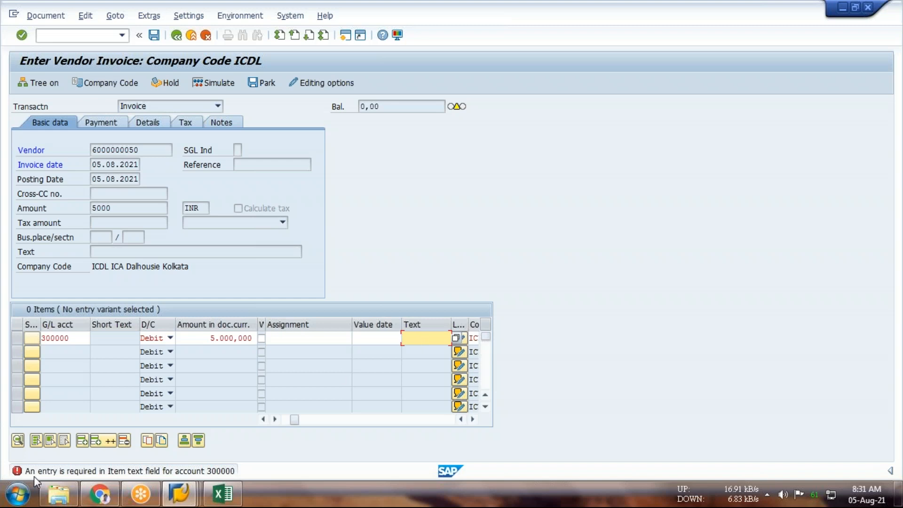
text(p)
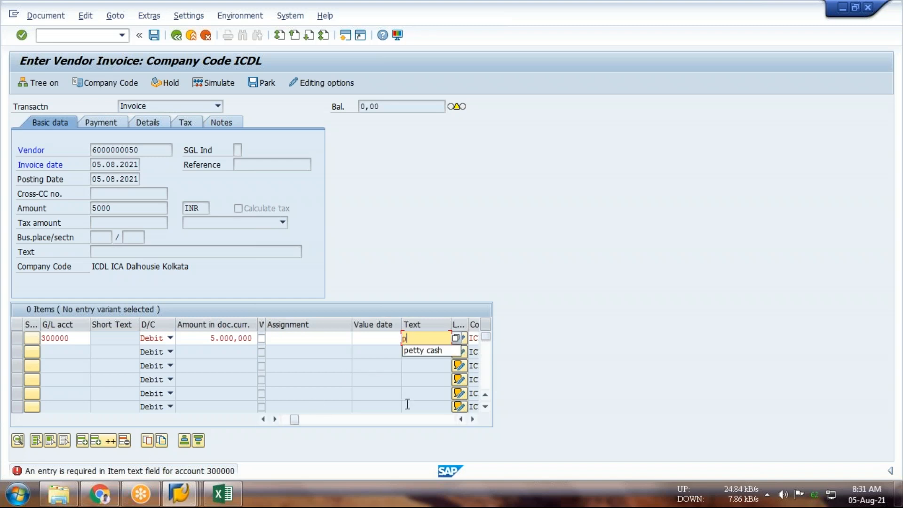
text(rinting)
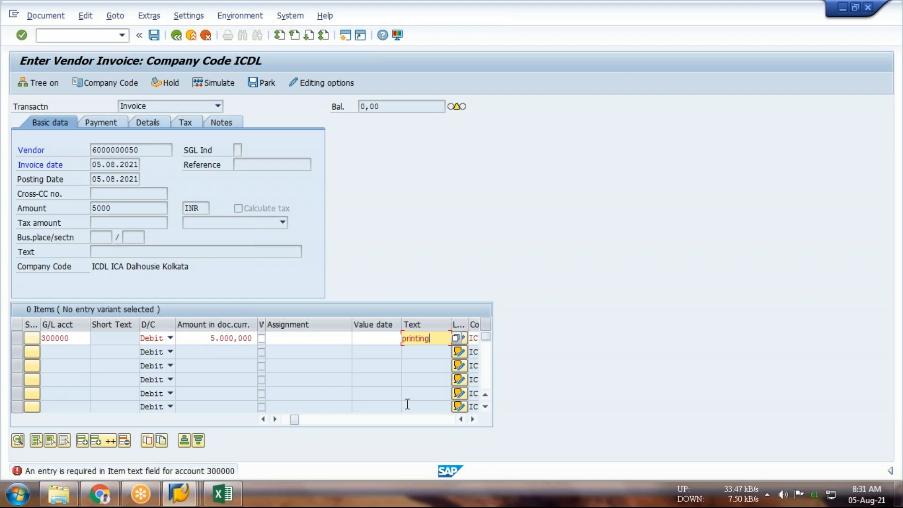
text( & stan)
key(Return)
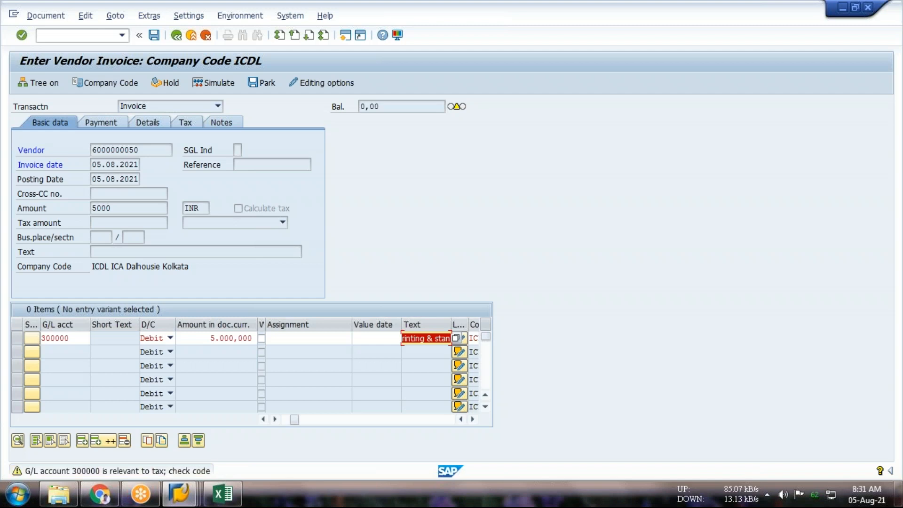
key(Return)
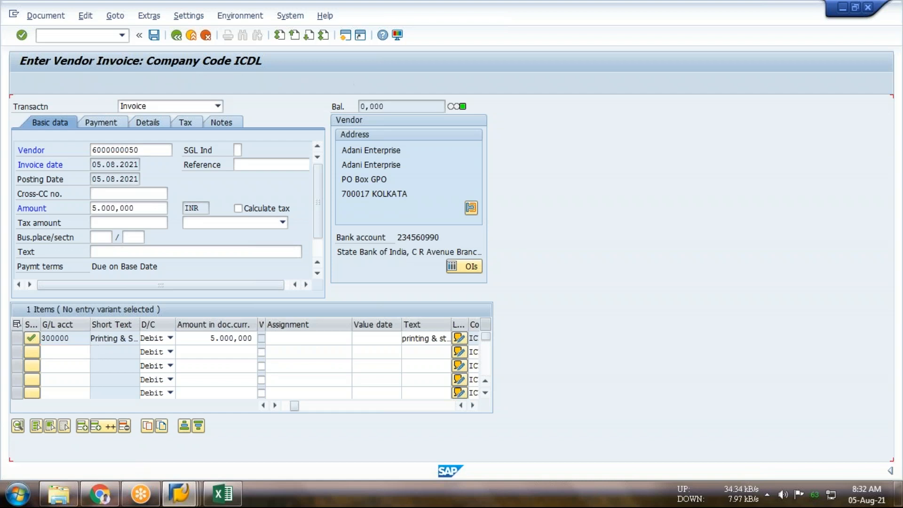
Simulate the Adani Enterprise vendor invoice, passing the tax warning, and post the document
click(215, 85)
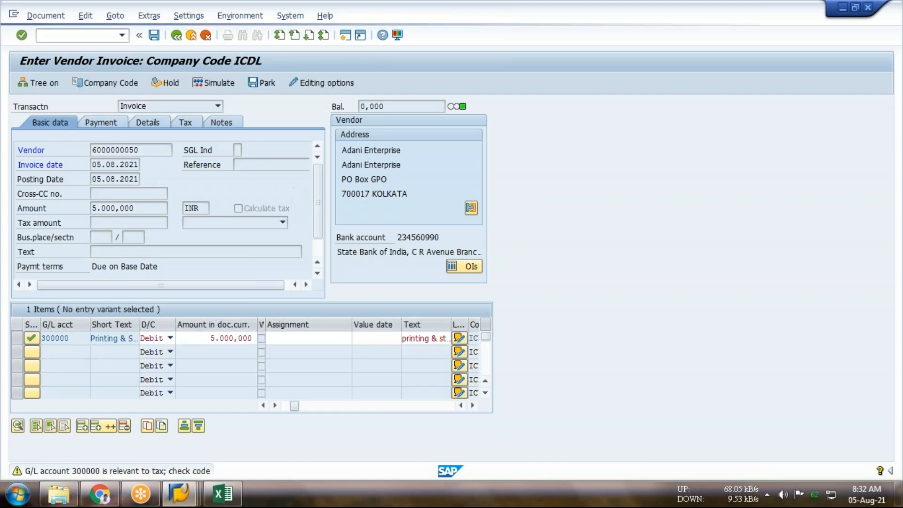
key(Return)
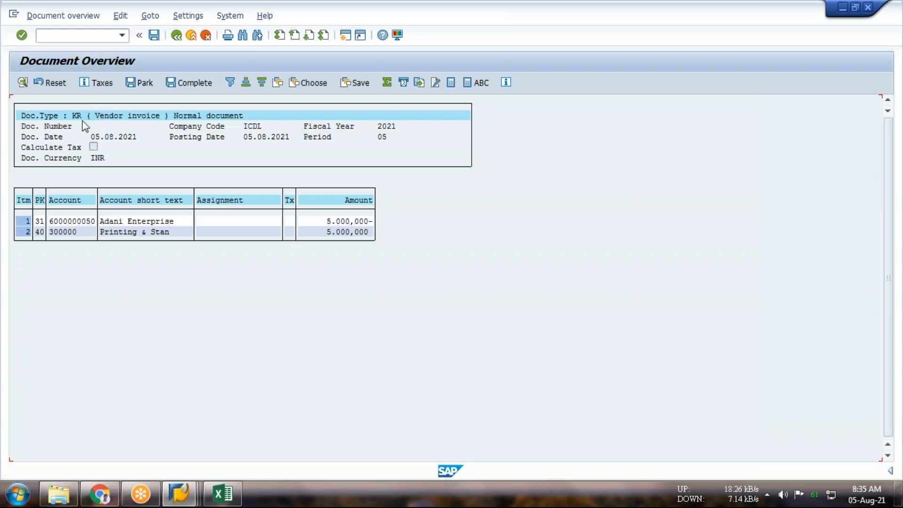
click(155, 38)
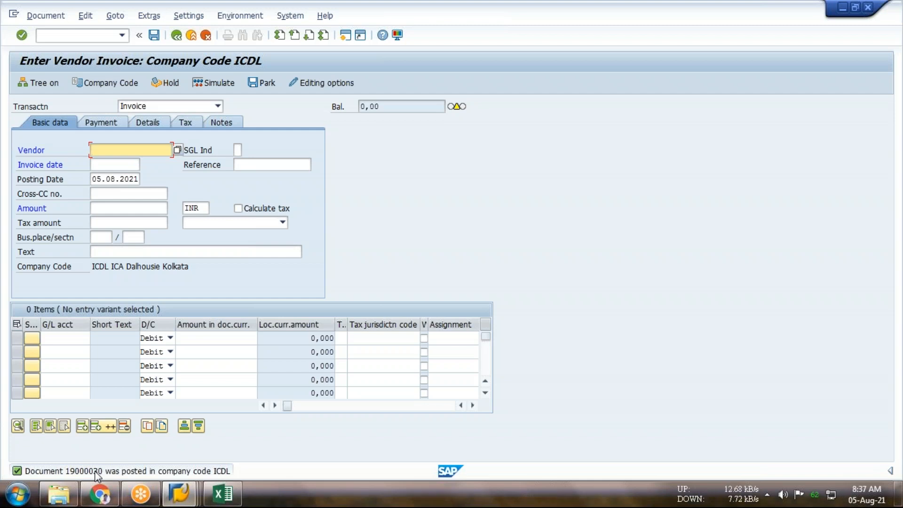
Display the posted vendor invoice and examine its Printing & Stan line item and document number
click(45, 16)
click(51, 47)
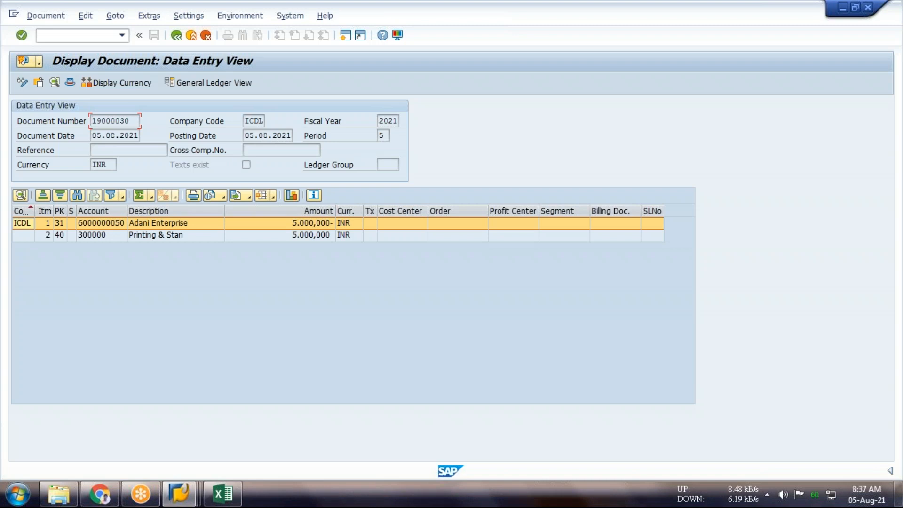
click(100, 237)
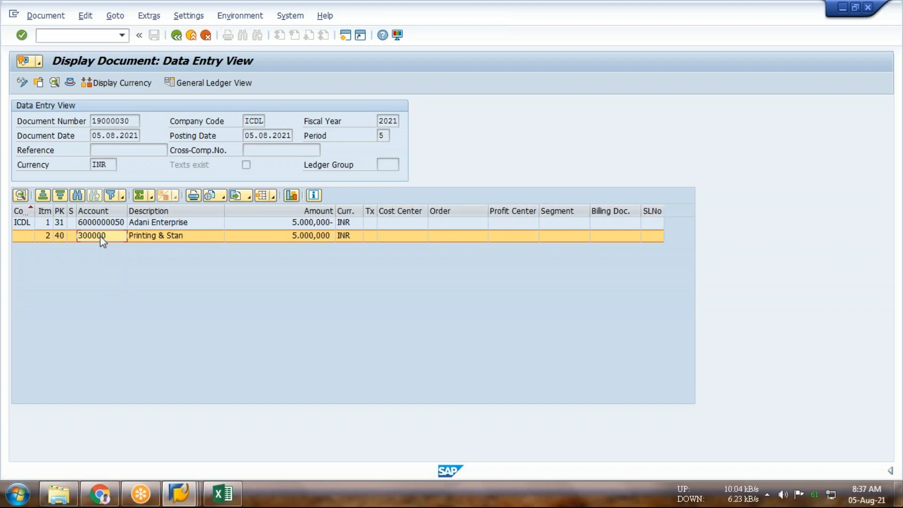
click(129, 123)
drag(128, 124, 89, 123)
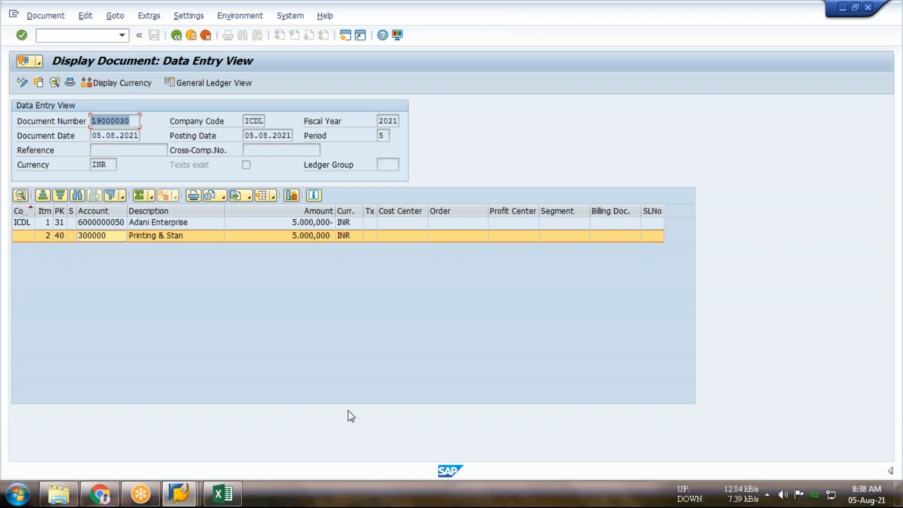
Switch to the desktop, launch TallyPrime and continue in educational mode
key(super+d)
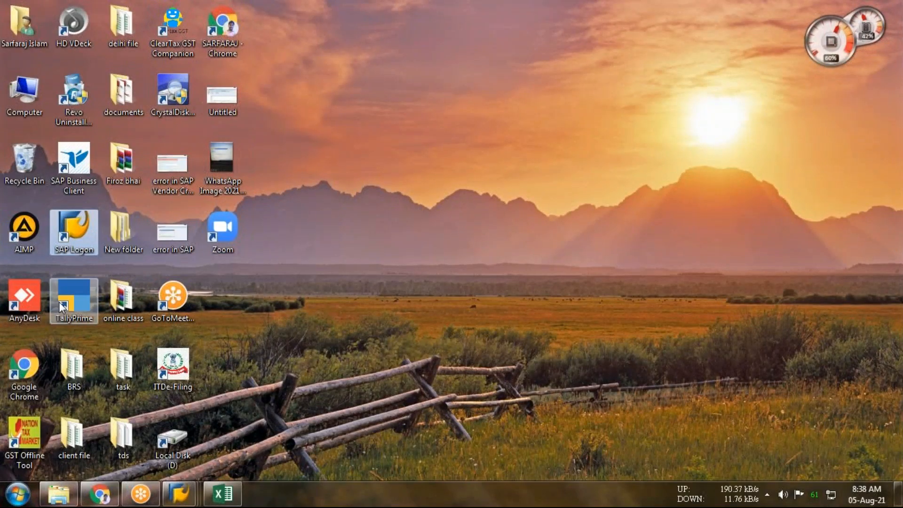
double_click(70, 301)
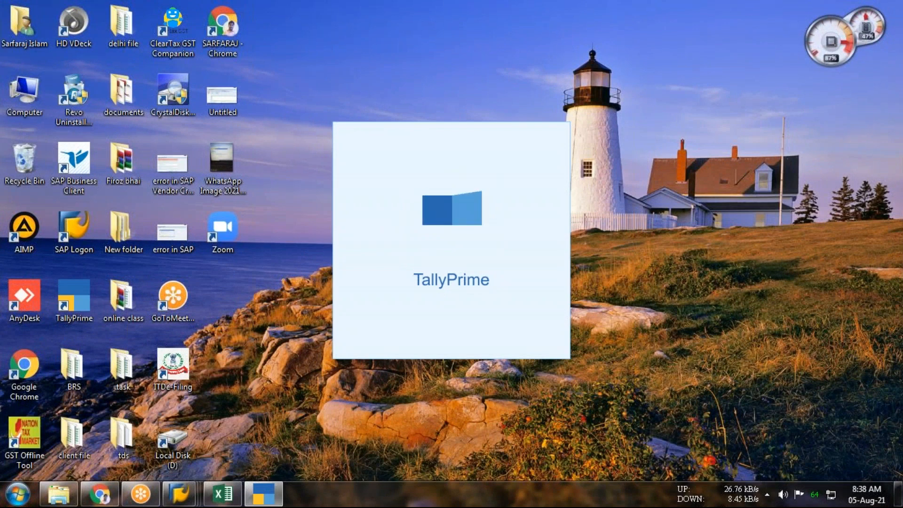
key(n)
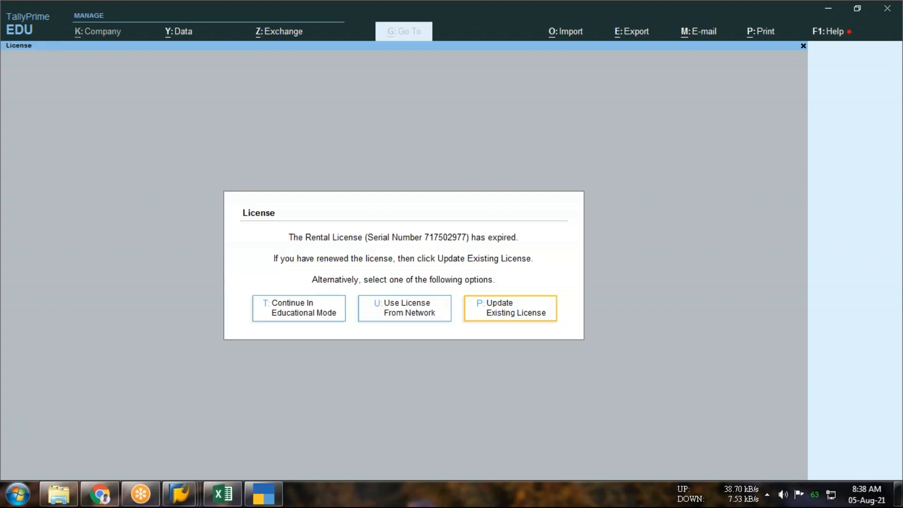
key(t)
key(t)
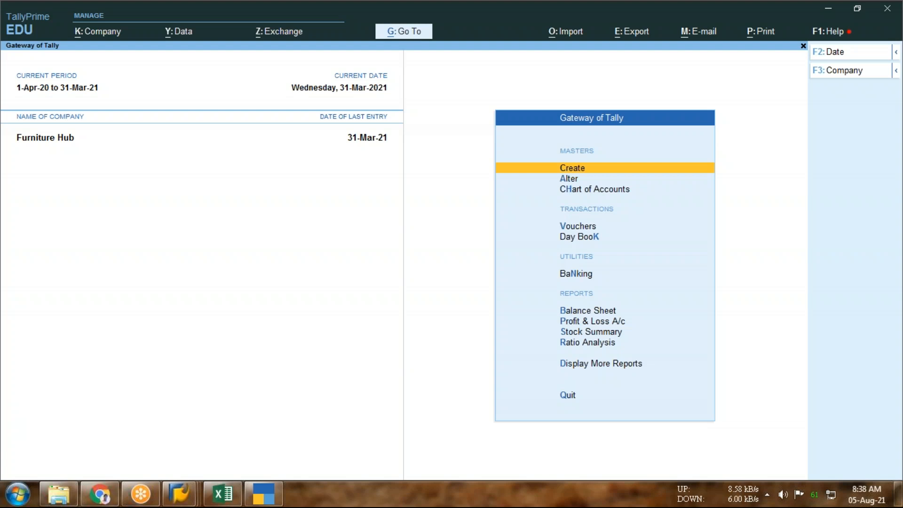
Open Furniture Hub's Day Book and view the first Cash sales voucher to examine its voucher number
key(k)
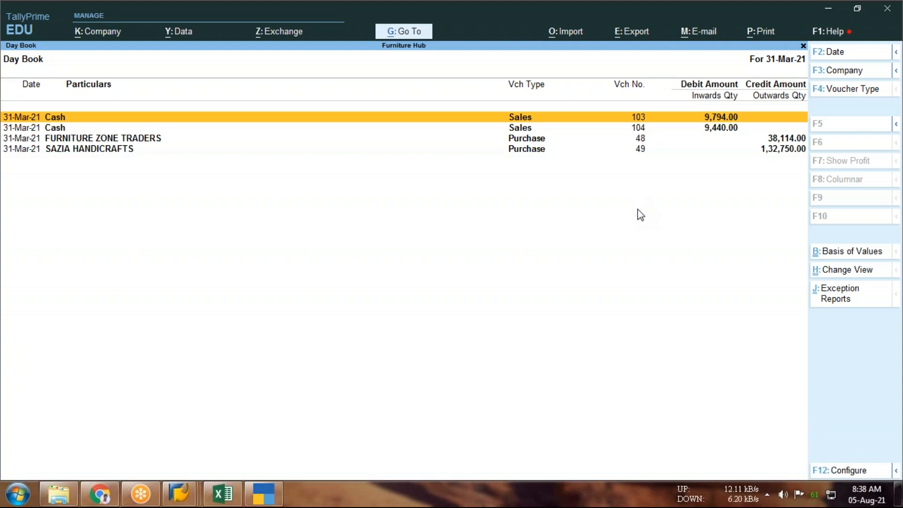
key(Return)
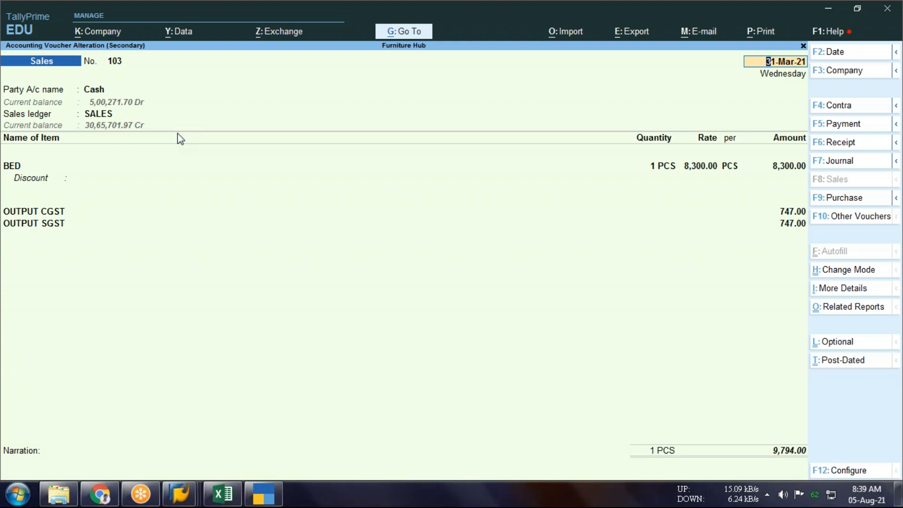
Switch back to the SAP Change G/L Account Centrally session and end that transaction with /n
key(alt+Tab)
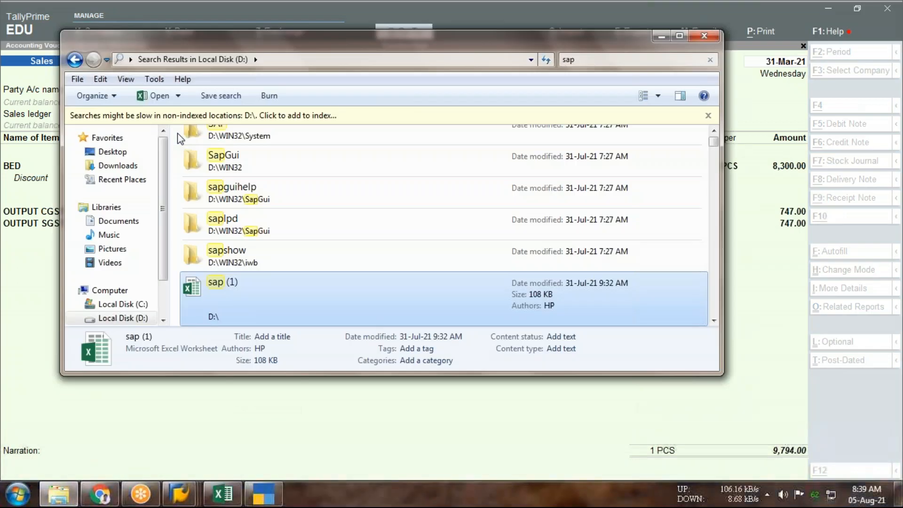
key(alt+Tab)
key(Tab)
key(Tab)
key(Tab)
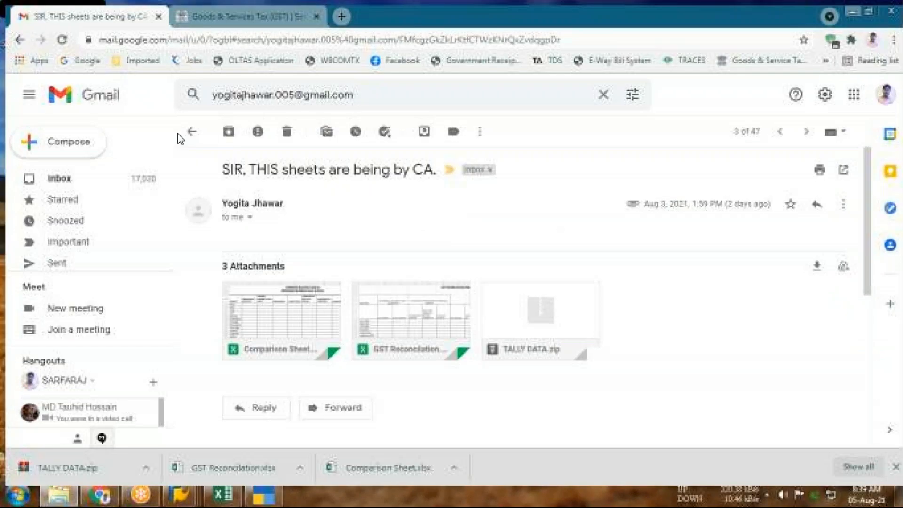
key(alt+Tab)
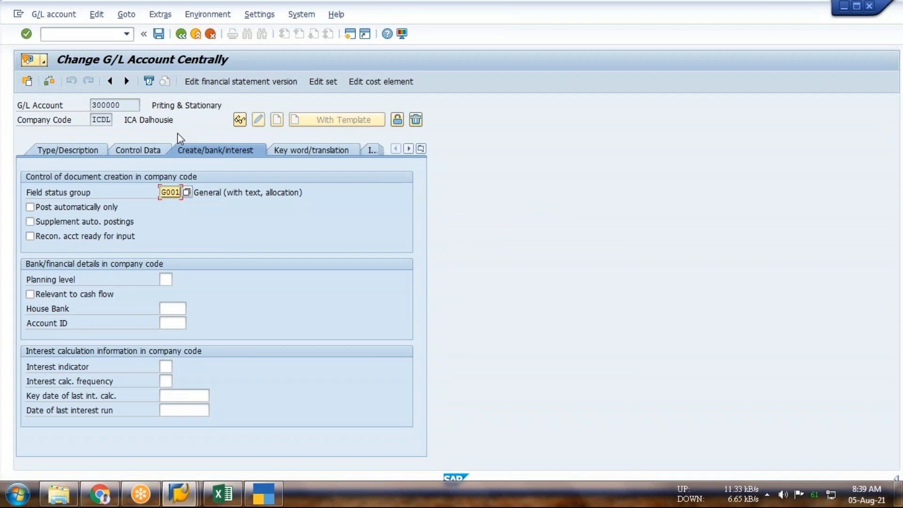
click(58, 35)
text(/n)
key(Return)
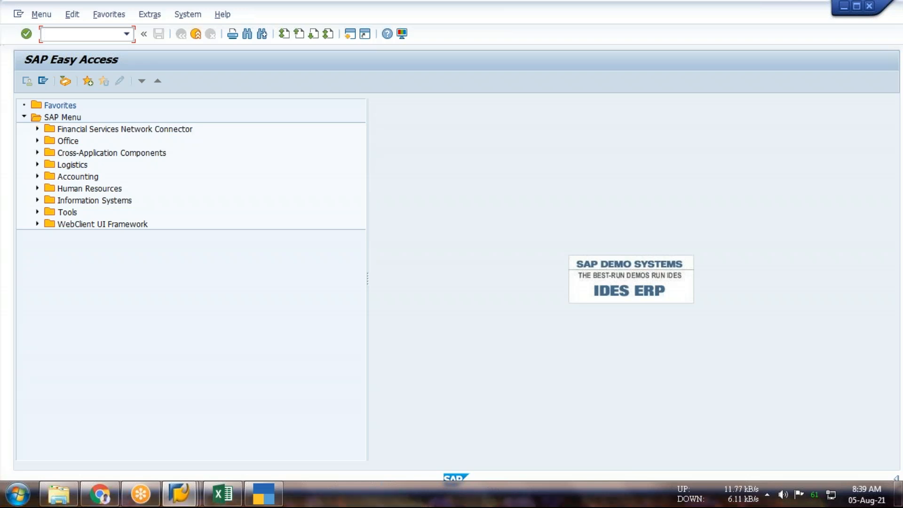
Return to the session displaying the posted vendor invoice and examine its document number
click(179, 494)
click(252, 431)
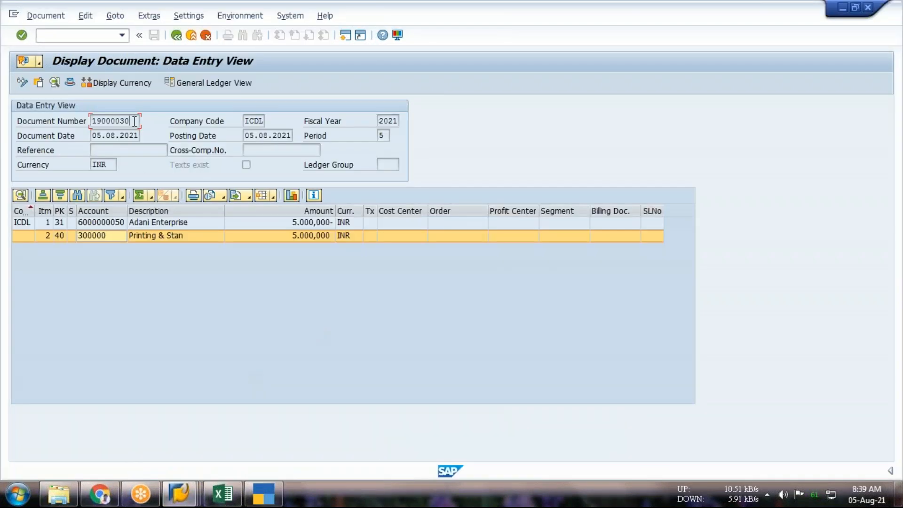
drag(135, 122, 84, 122)
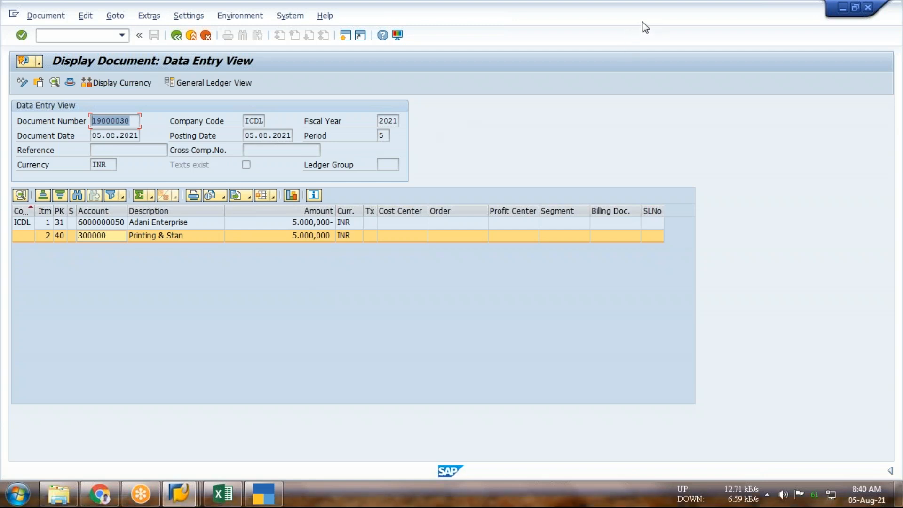
click(681, 141)
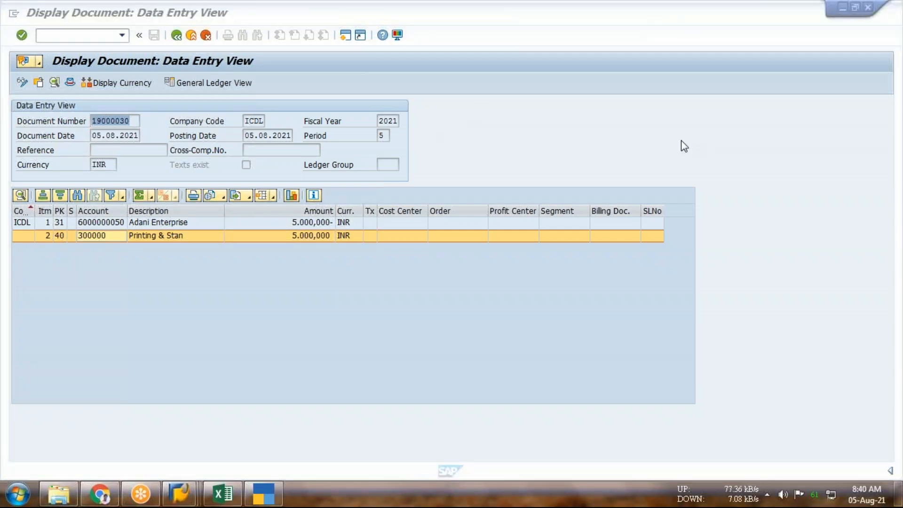
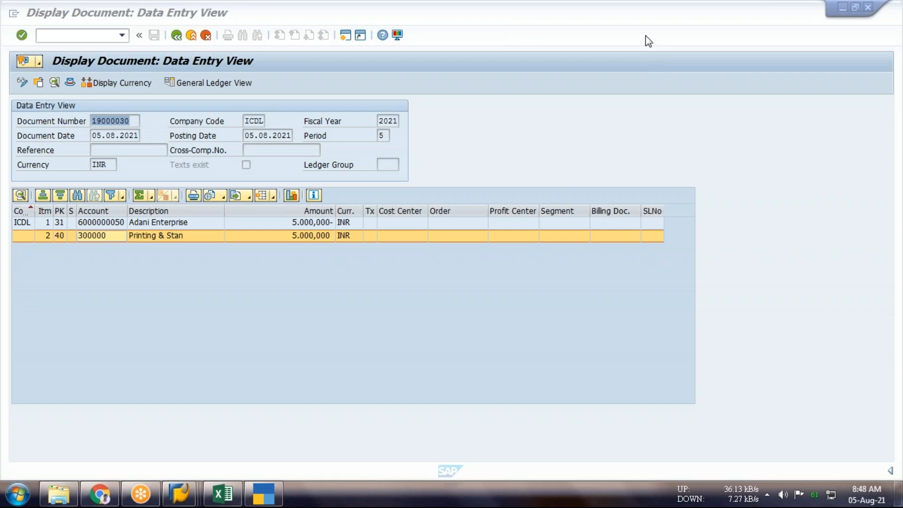
End the posted vendor invoice display with the transaction command /n
click(70, 35)
text(/n)
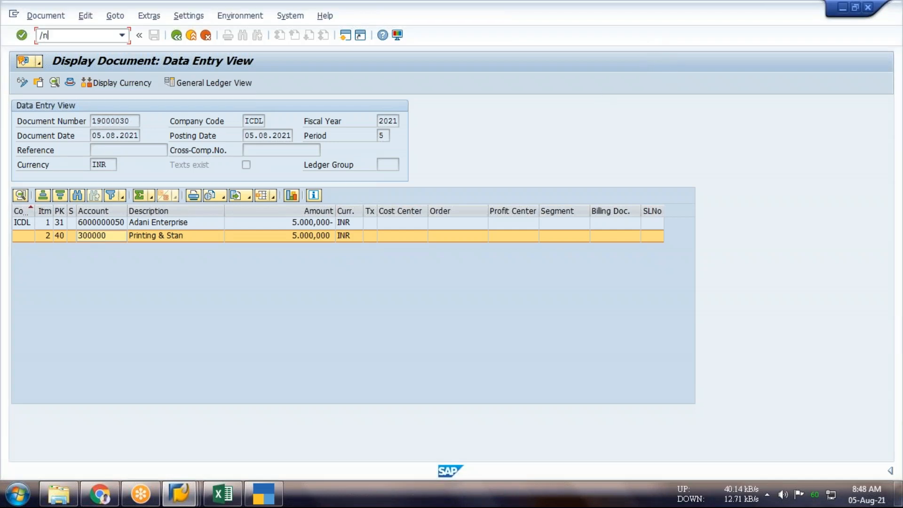
key(Return)
Switch to the sap (1) Excel workbook and examine the Document number range list with its document types on Sheet3
click(223, 494)
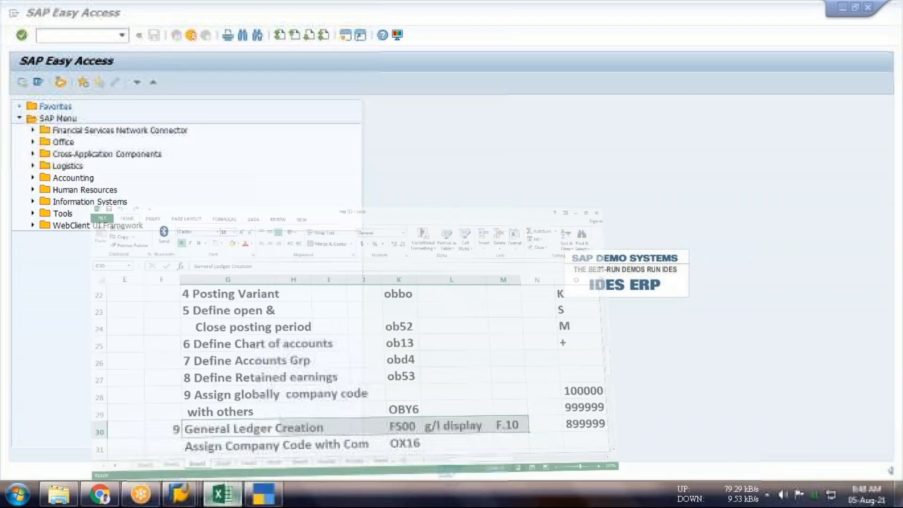
scroll(339, 349, up, 5)
scroll(339, 348, down, 10)
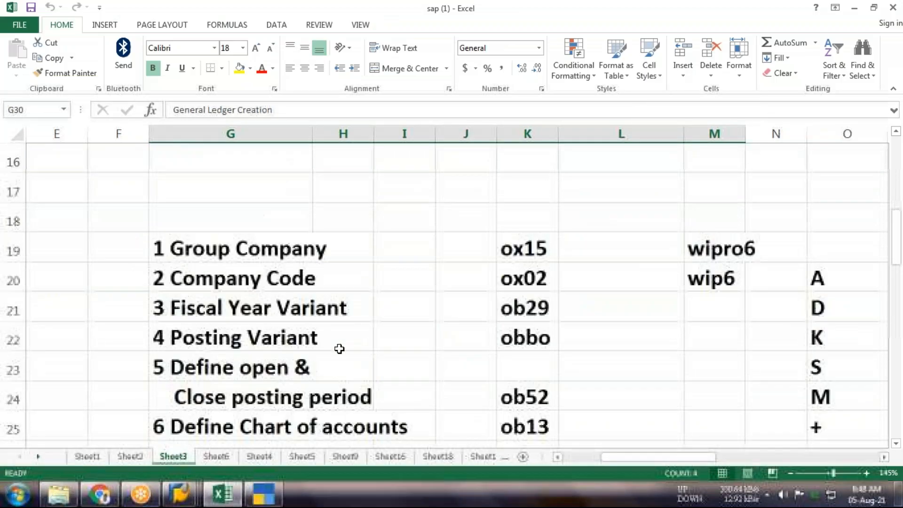
scroll(339, 348, up, 1)
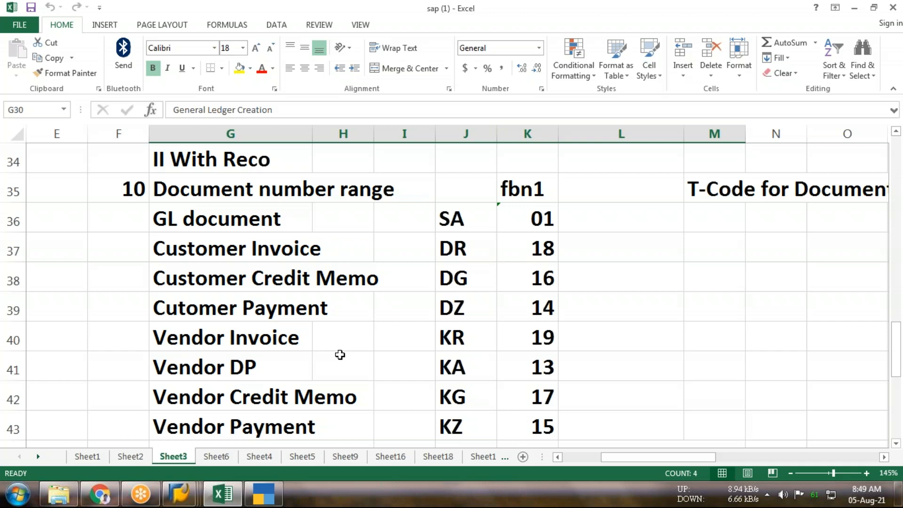
click(657, 71)
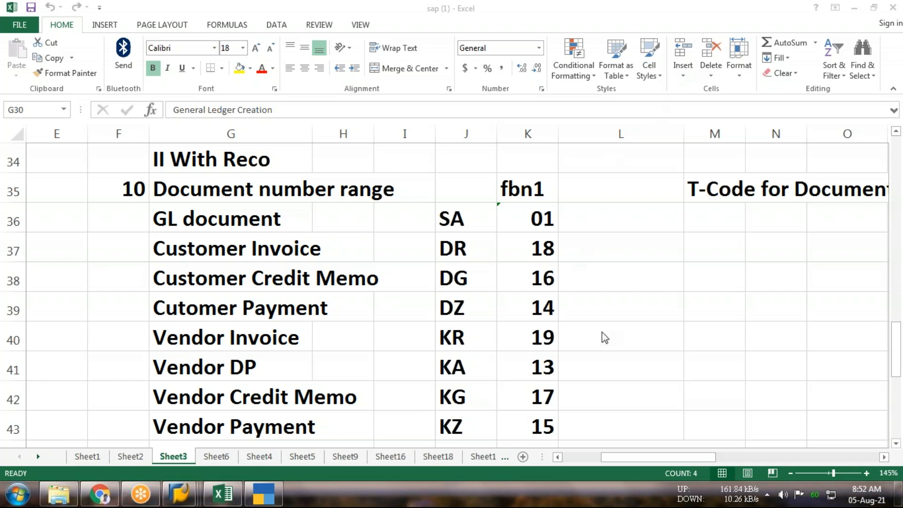
click(600, 481)
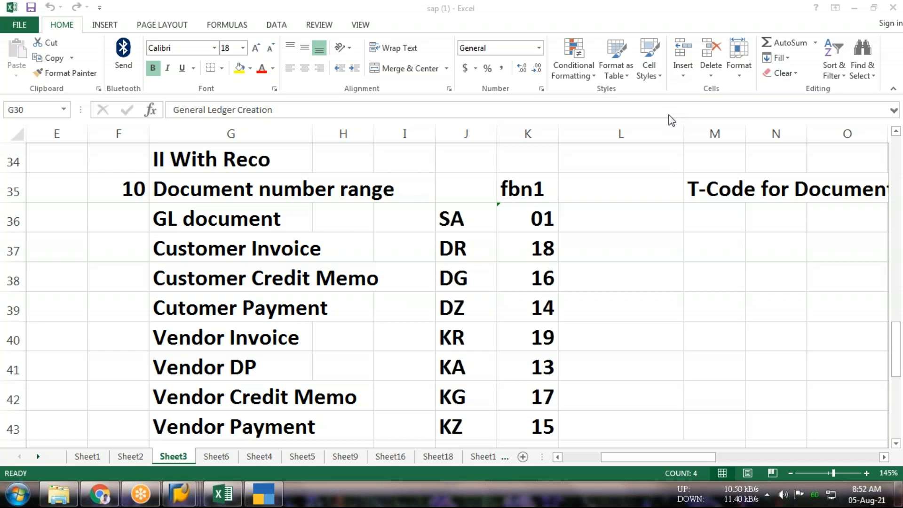
Highlight the Document number range row with its transaction code fbn1, cells F35 to K35
click(301, 217)
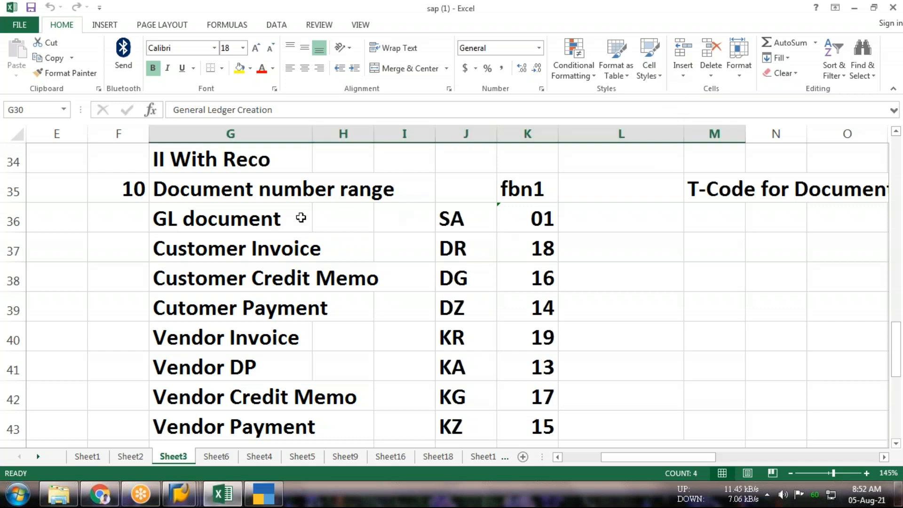
click(546, 180)
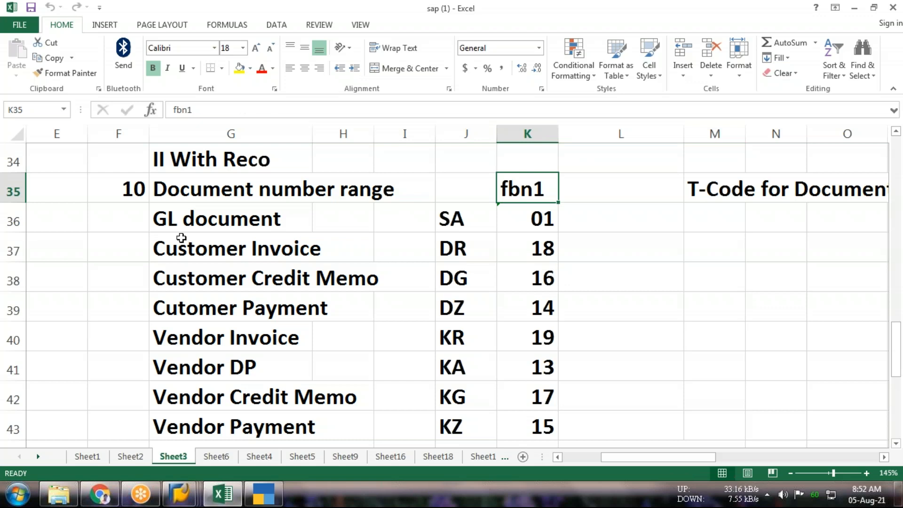
drag(141, 193, 534, 184)
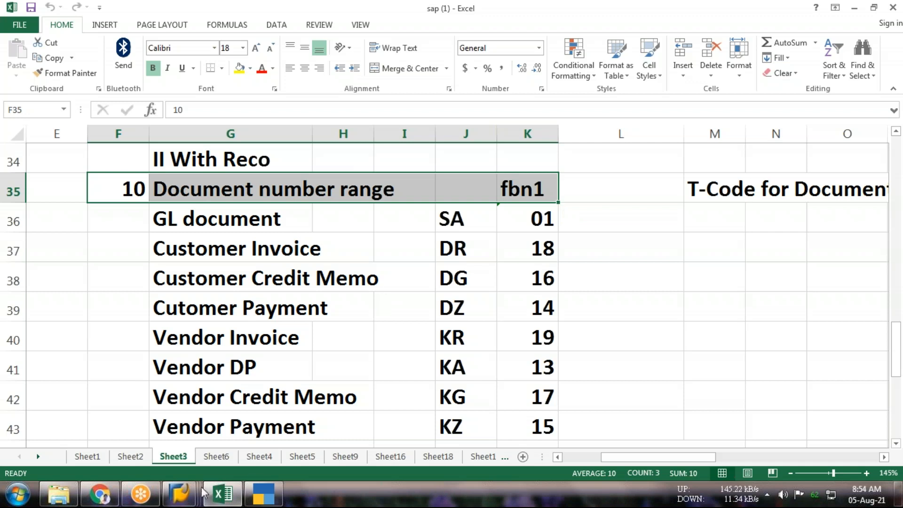
Switch to the SAP Easy Access session, run fbn1, open the number range intervals for company code ICKL and leave the transaction
mouse_move(256, 485)
click(343, 427)
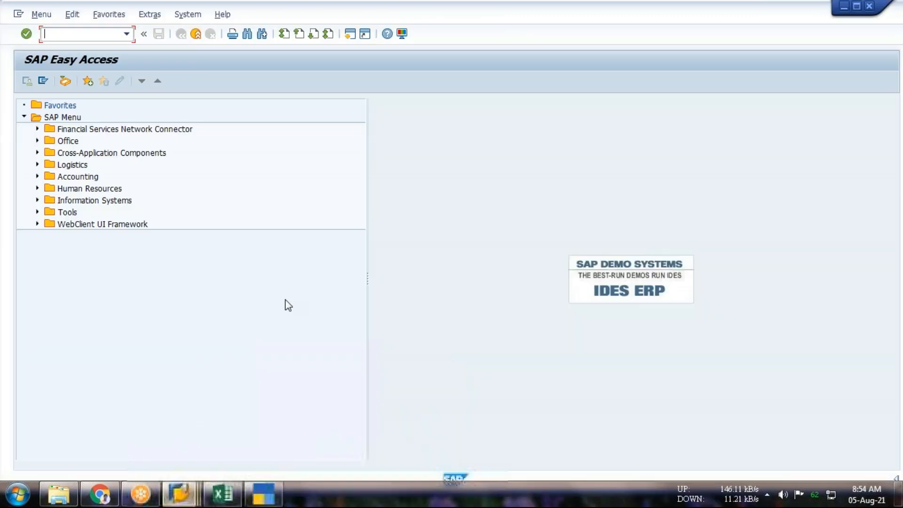
text(fbn1)
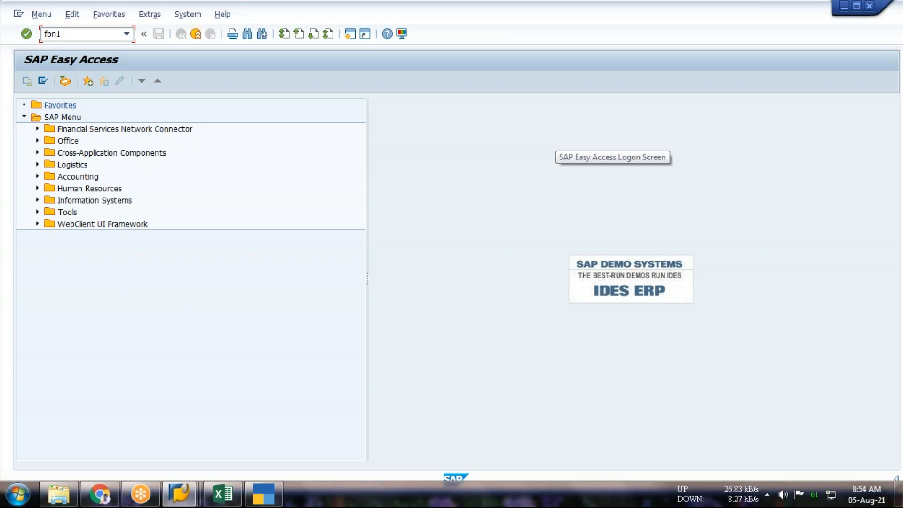
key(Return)
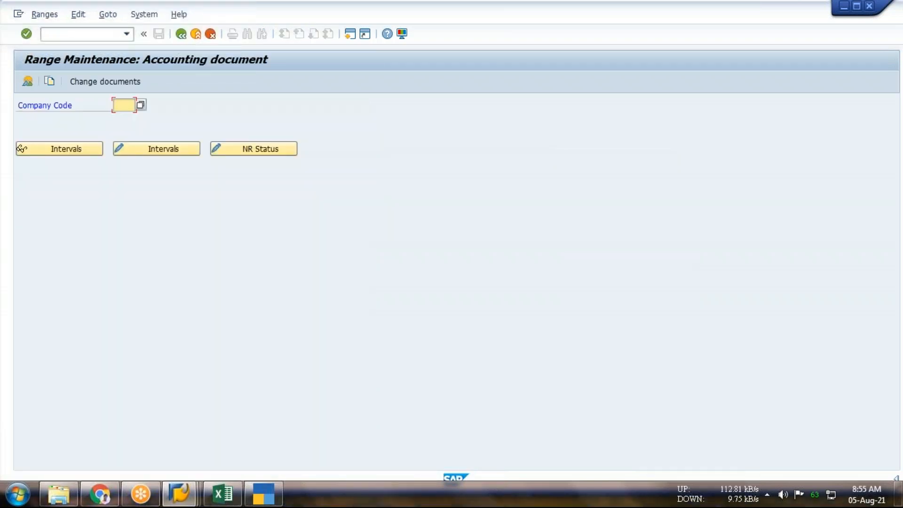
text(ickl)
click(145, 150)
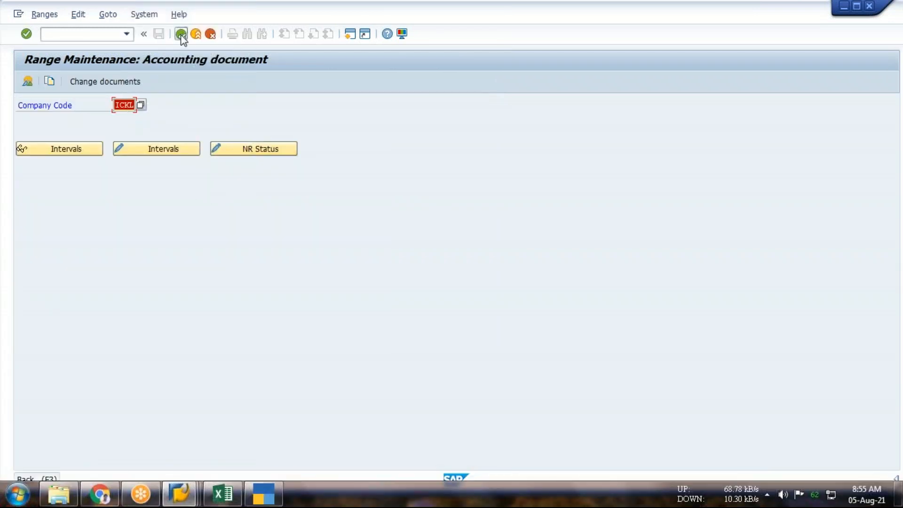
click(180, 33)
Switch back to the Excel workbook and highlight the T-Code for Document Type OBA7 note in row 35, cells M35 to Q35
key(alt+Tab)
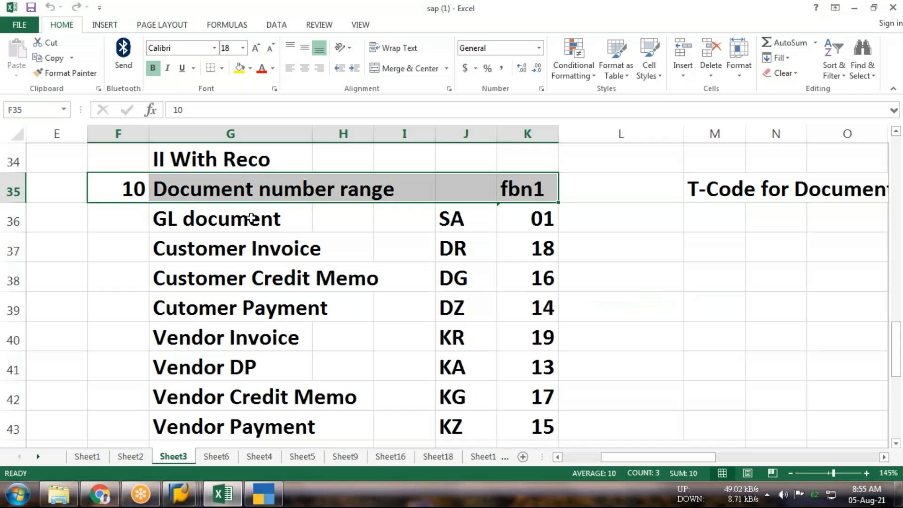
key(Right)
key(Right)
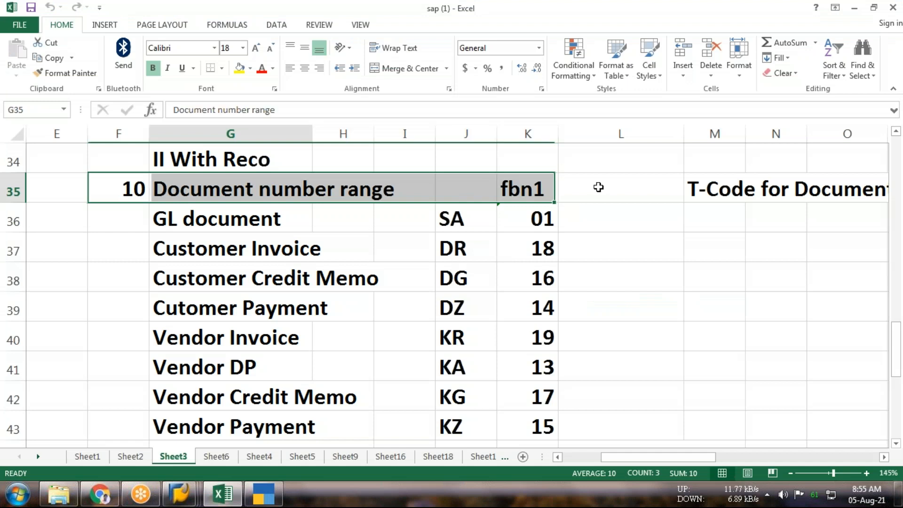
key(Right)
key(Right)
key(Right)
key(Right)
key(Right)
key(Right)
key(Right)
key(Right)
key(Right)
key(Right)
key(Right)
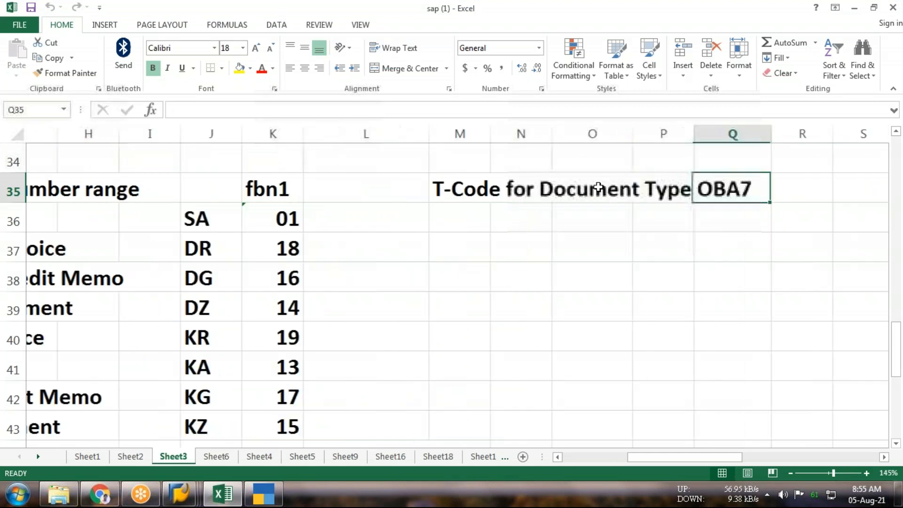
key(Right)
key(Right)
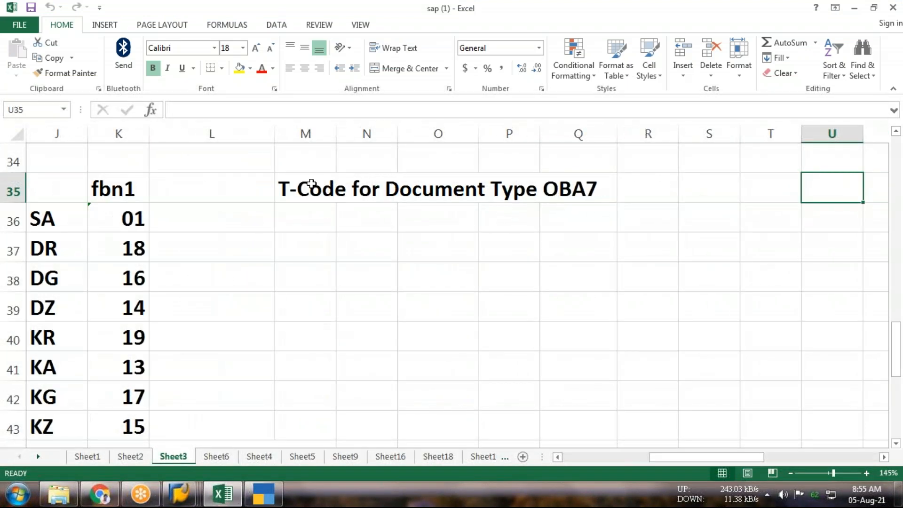
click(311, 188)
drag(310, 188, 581, 188)
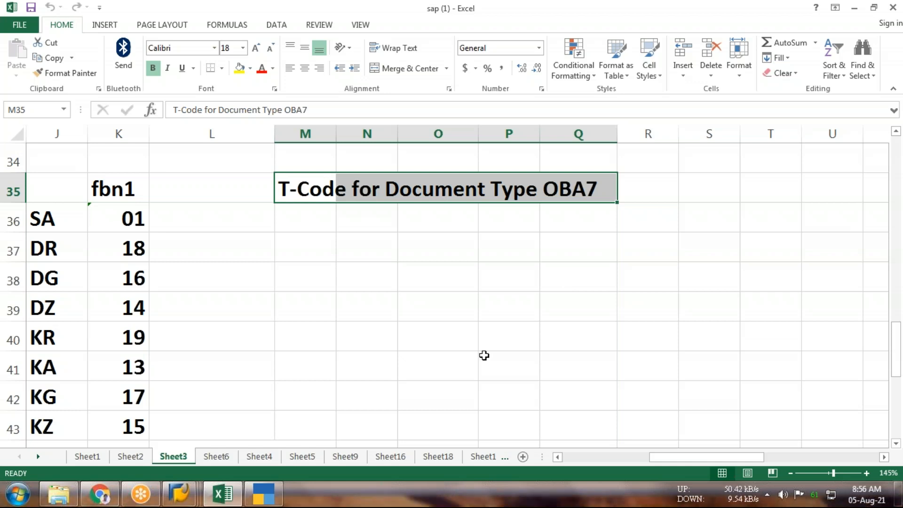
Switch to the other SAP Easy Access session and open the document types overview with transaction oba7
click(178, 500)
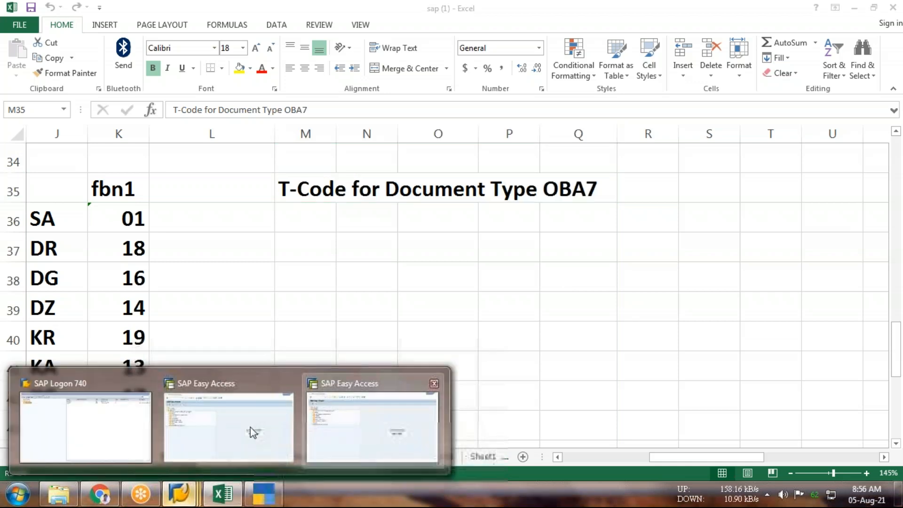
click(250, 428)
text(oba7)
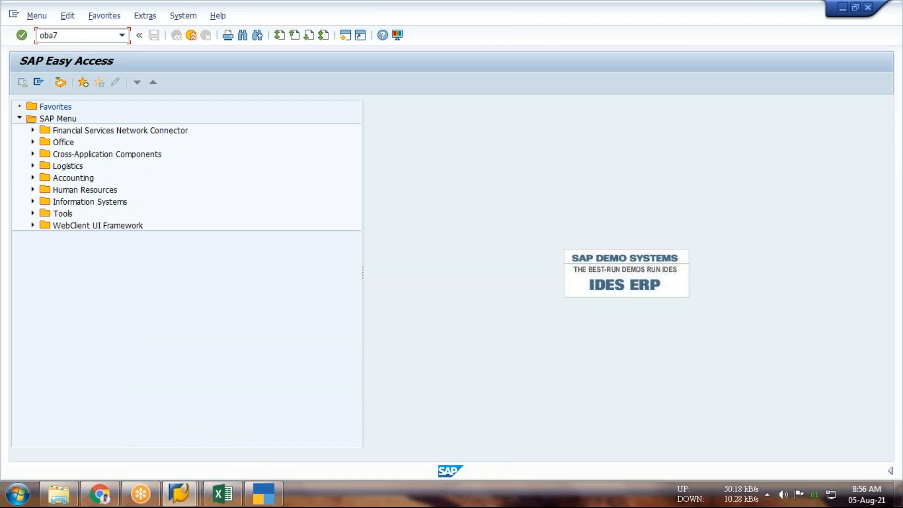
key(Return)
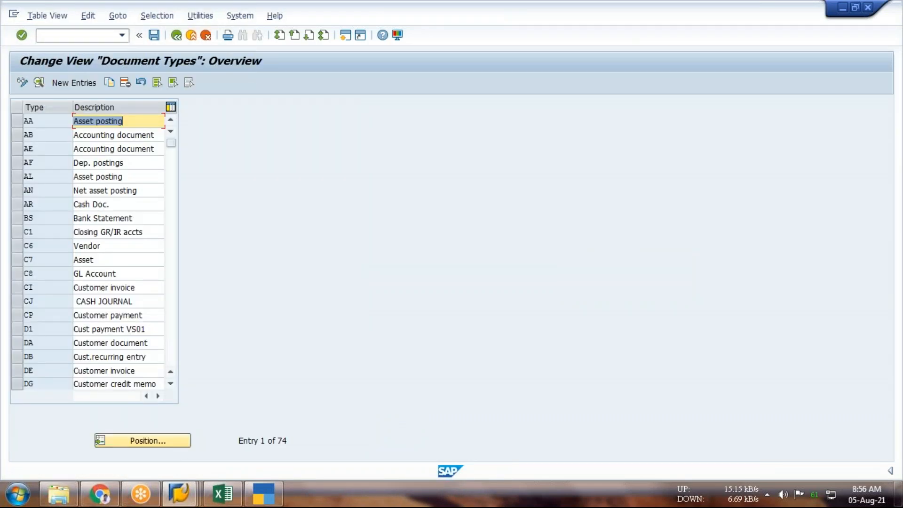
Locate document type SA, open its details to examine the number range and allowed account types, and return to the overview
click(146, 441)
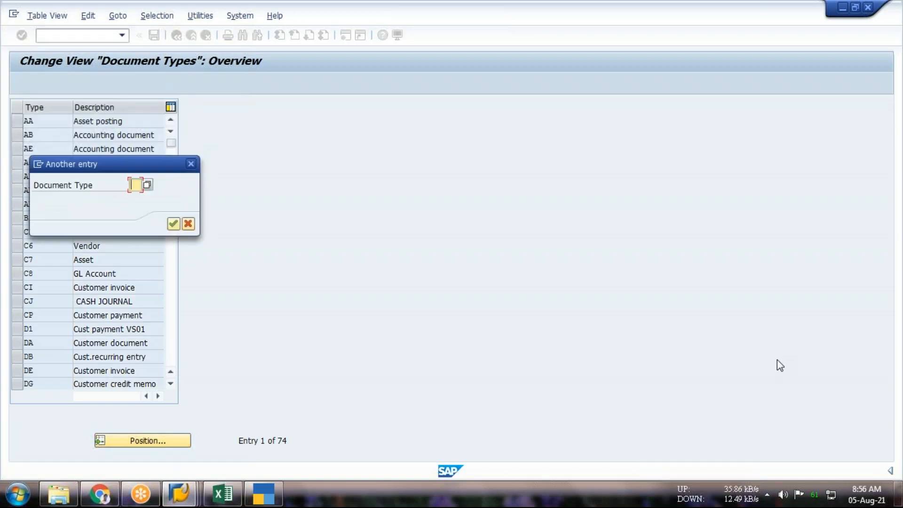
text(sa)
key(Return)
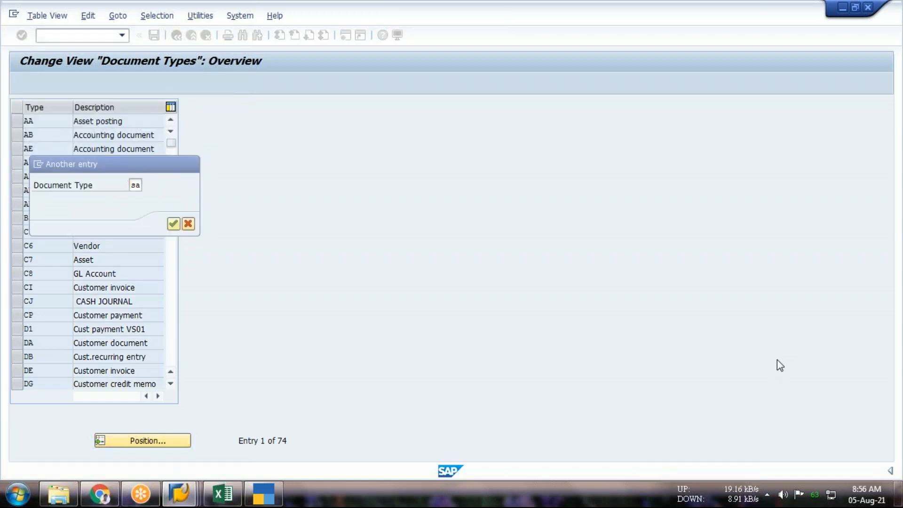
key(Return)
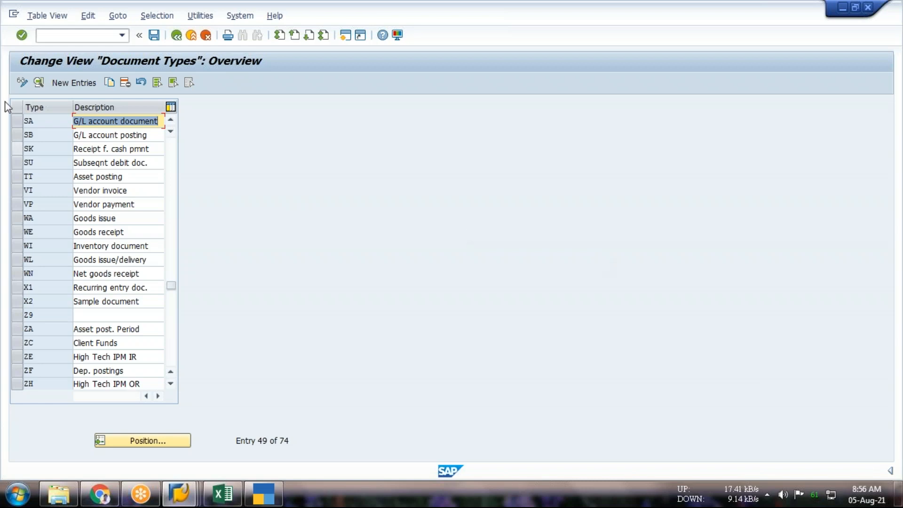
click(17, 121)
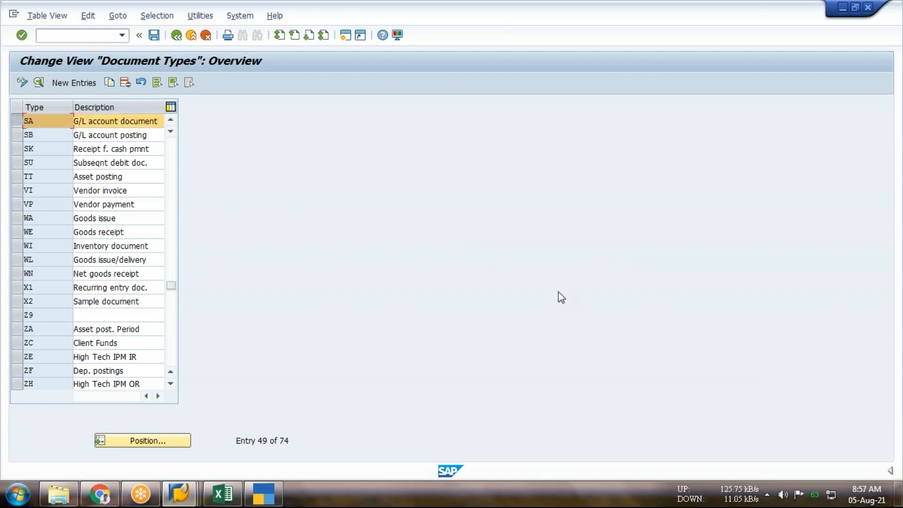
double_click(116, 122)
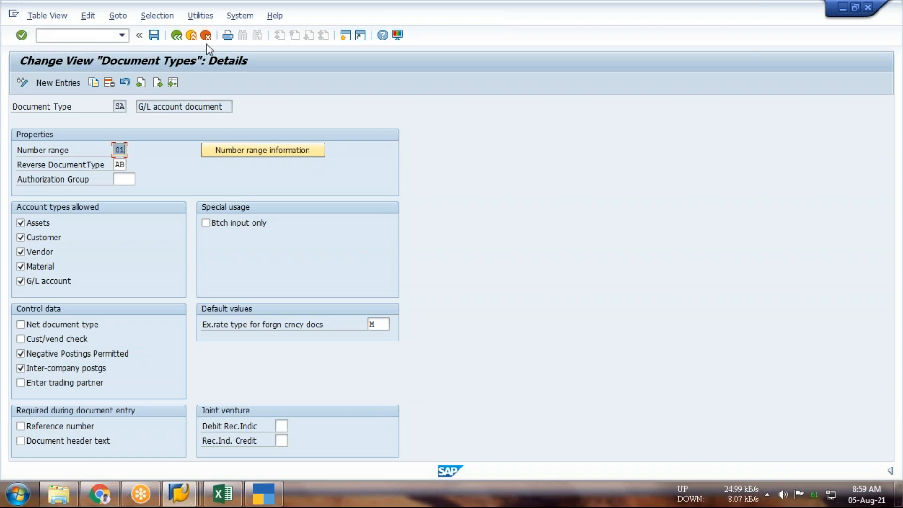
click(182, 38)
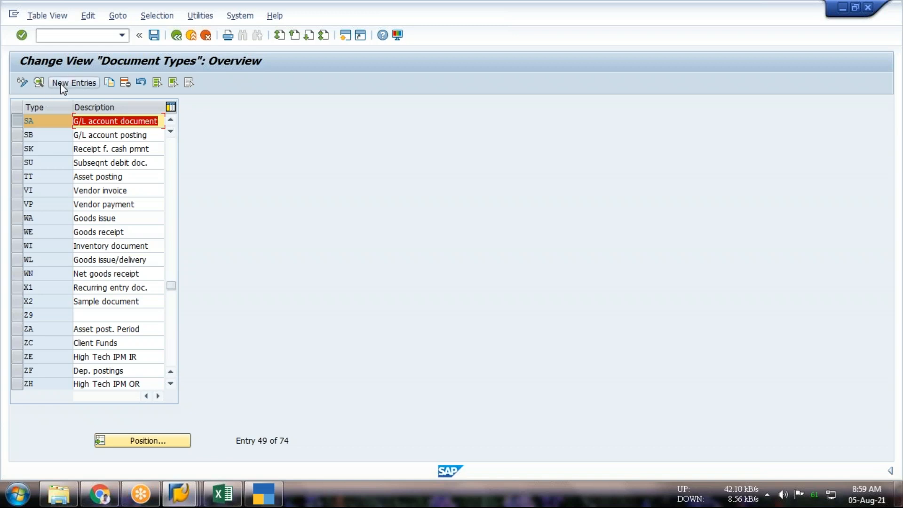
View the blank form for a new document type, return to the overview and locate document type SA
click(73, 83)
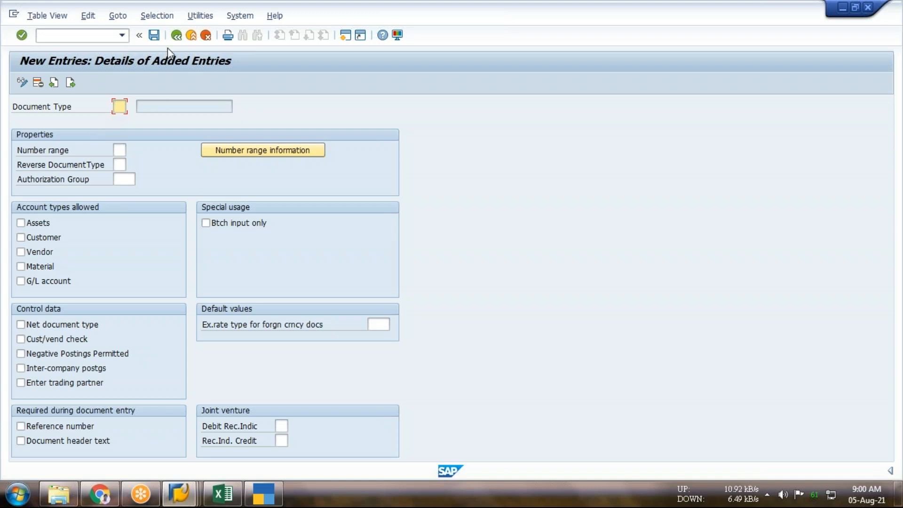
click(176, 36)
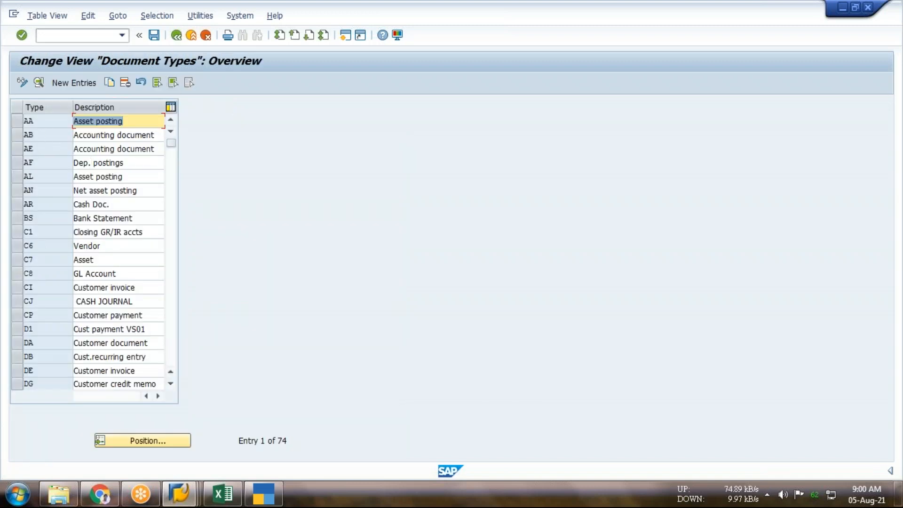
click(146, 442)
text(aa)
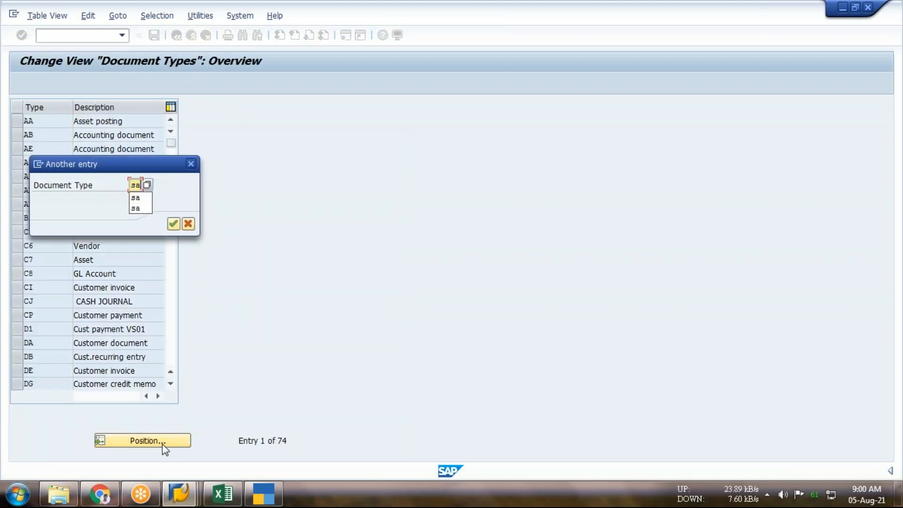
key(Return)
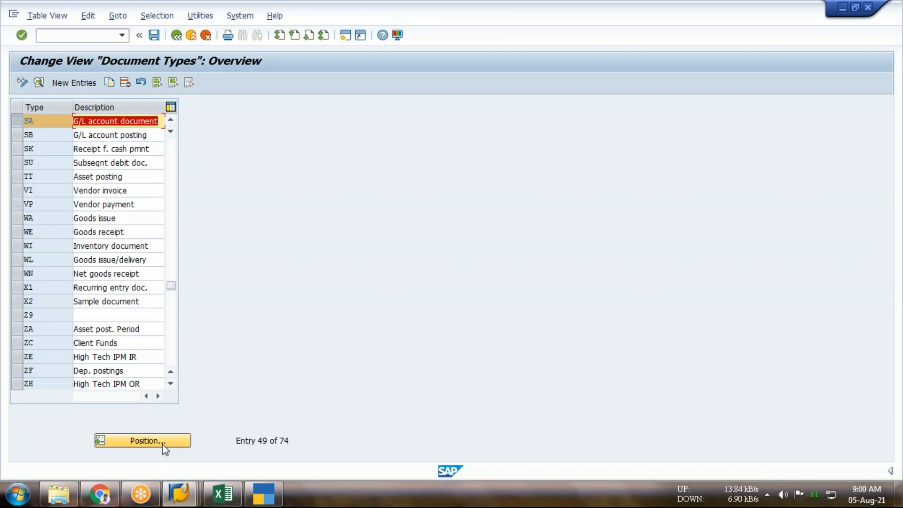
Locate document type KR, open its details and clear Customer from the allowed account types
click(157, 443)
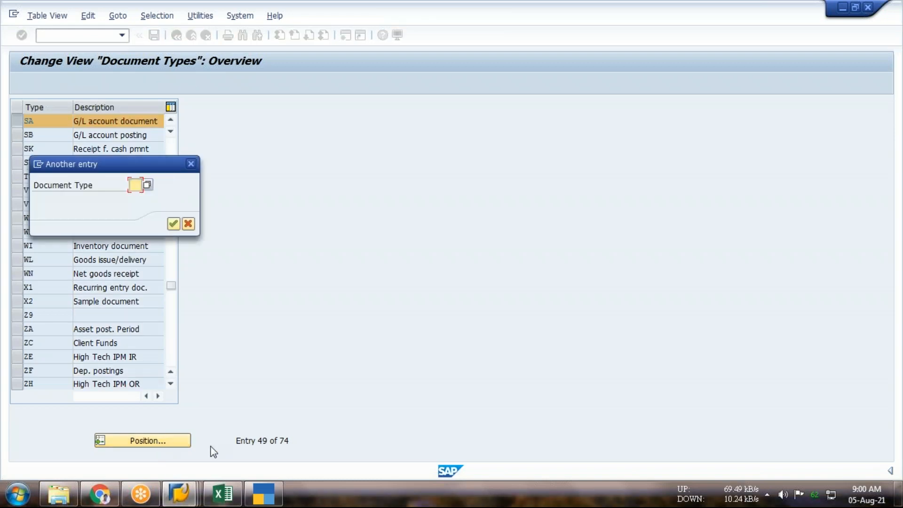
text(kr)
key(Return)
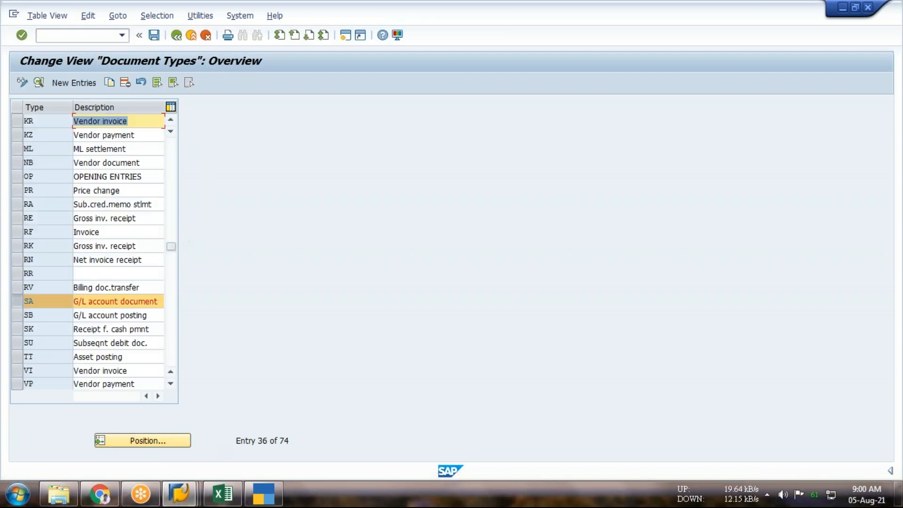
double_click(139, 120)
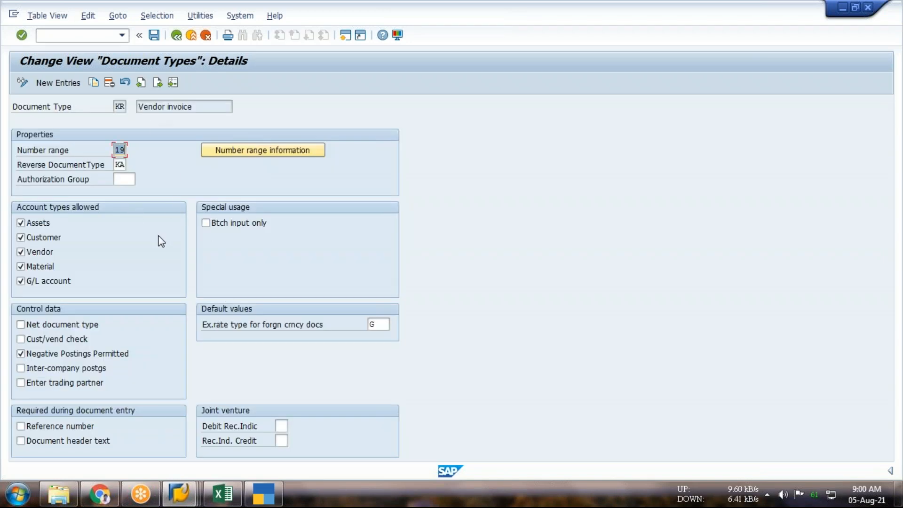
click(36, 238)
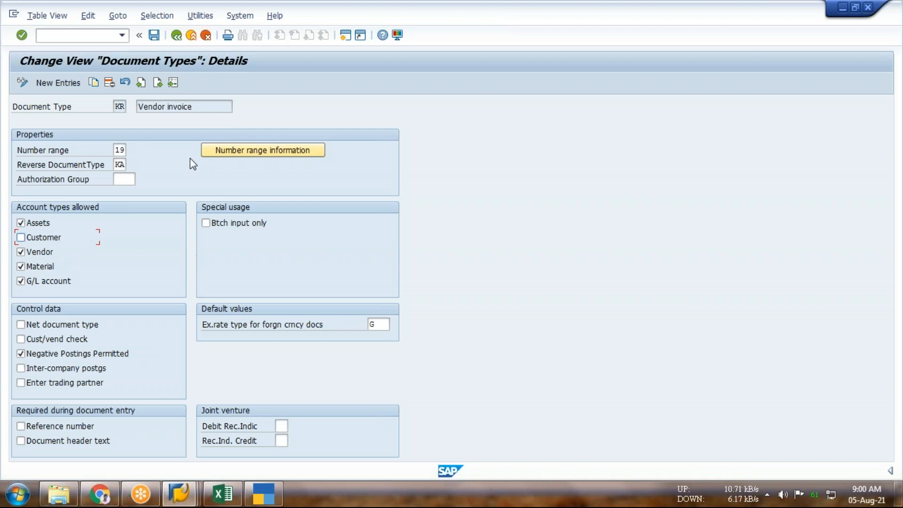
Save the change to document type KR, return to the overview and exit to SAP Easy Access with /n
click(155, 37)
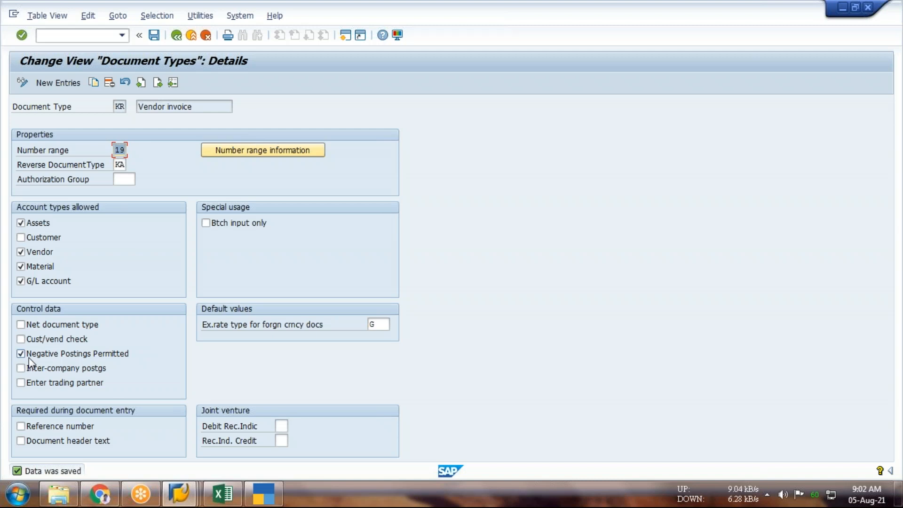
click(177, 35)
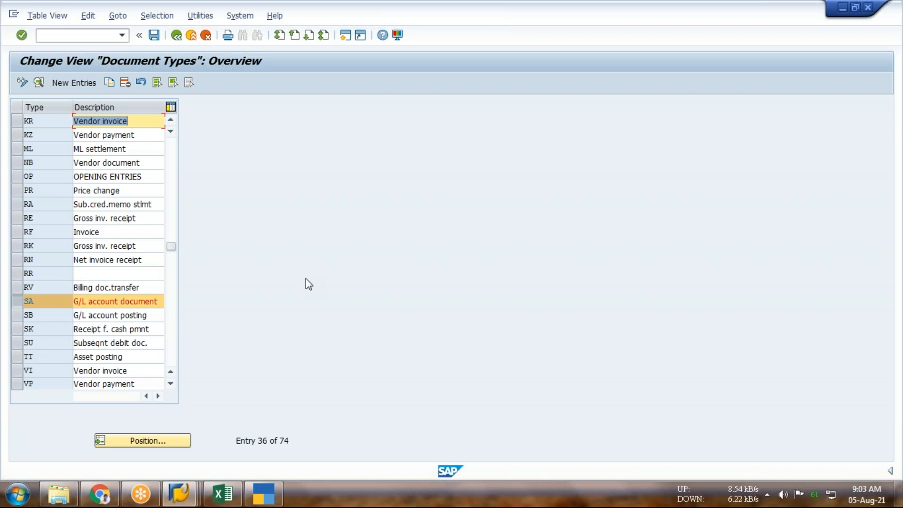
click(77, 36)
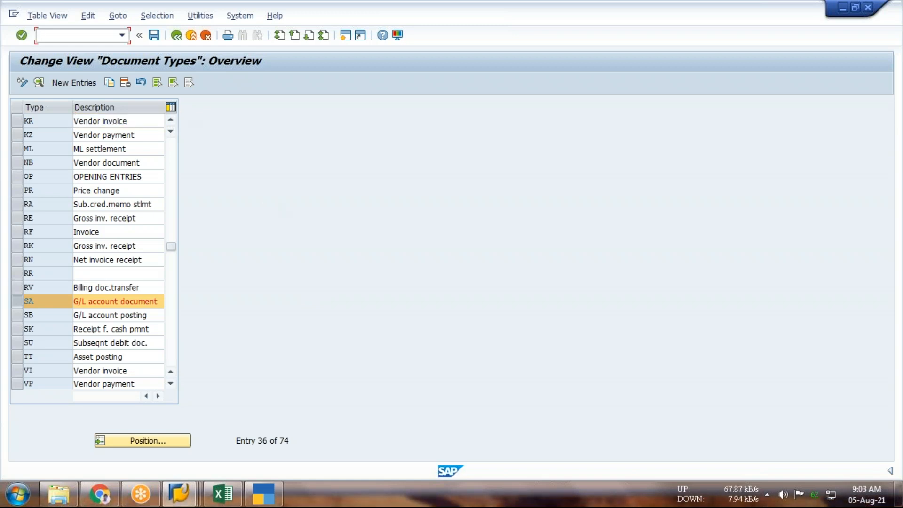
text(/n)
key(Return)
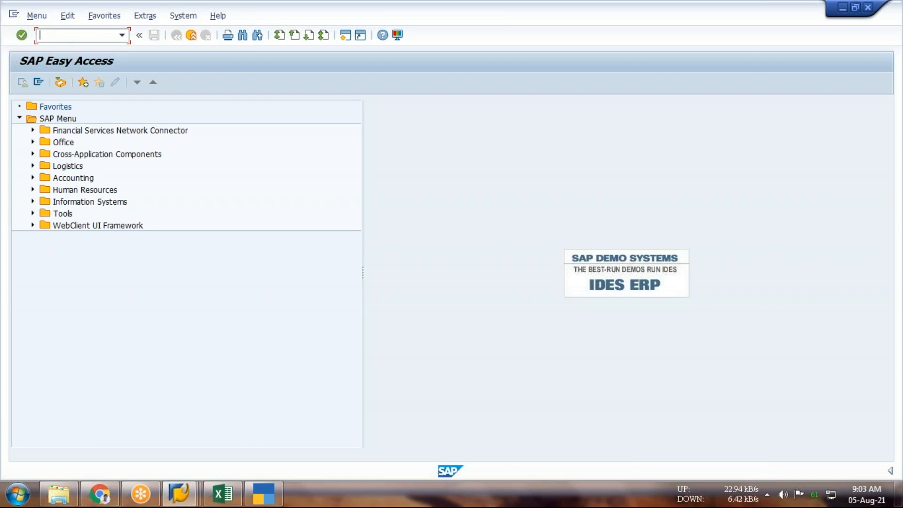
Open transaction fbn1 and open the number range intervals of company code ICKL for editing
text(fbn1)
key(Return)
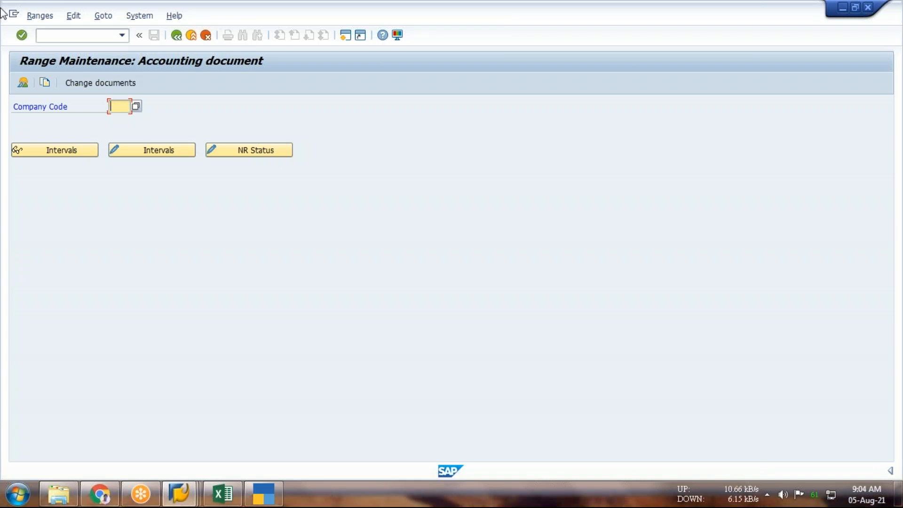
text(ickl)
key(Return)
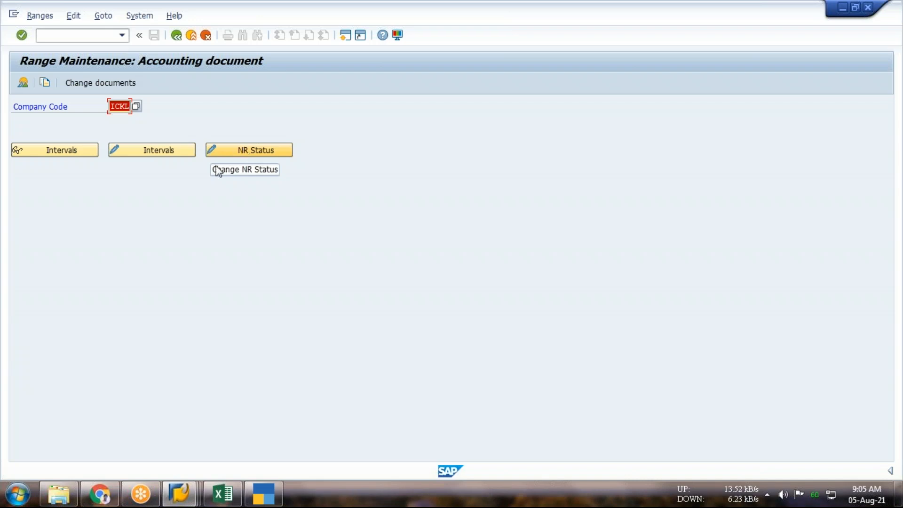
click(141, 153)
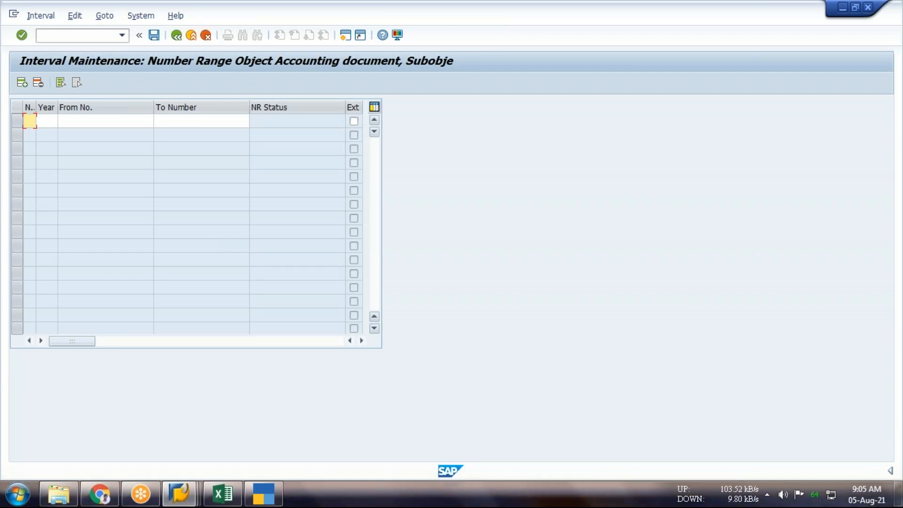
Enter number range interval 01 for year 2022, from number 100000 to number 1999999
text(01)
click(47, 121)
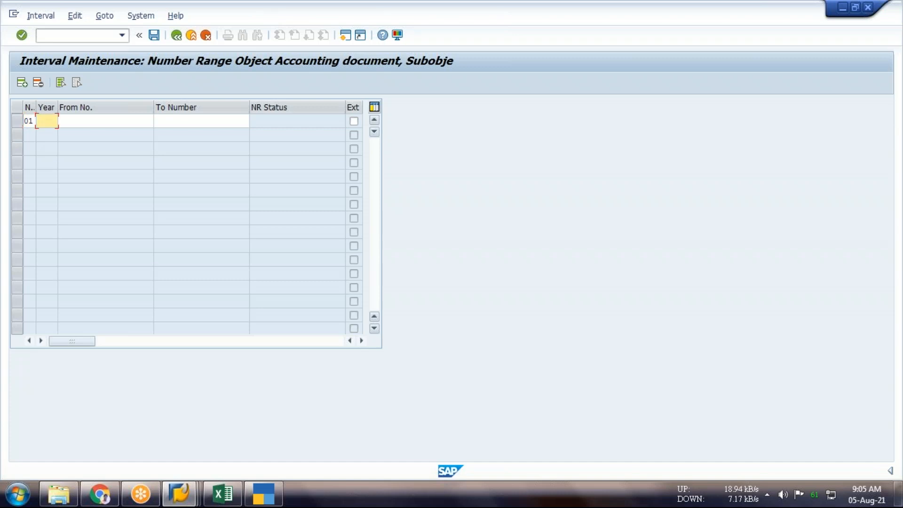
text(2)
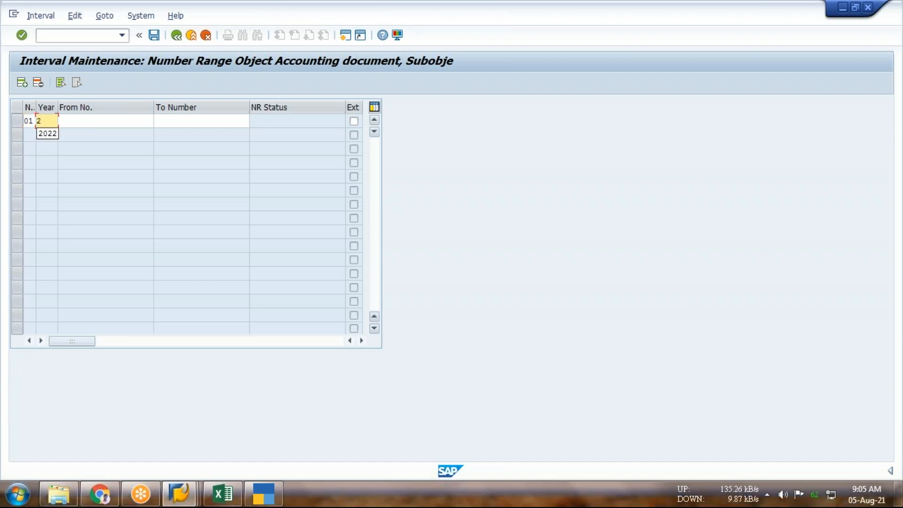
text(022)
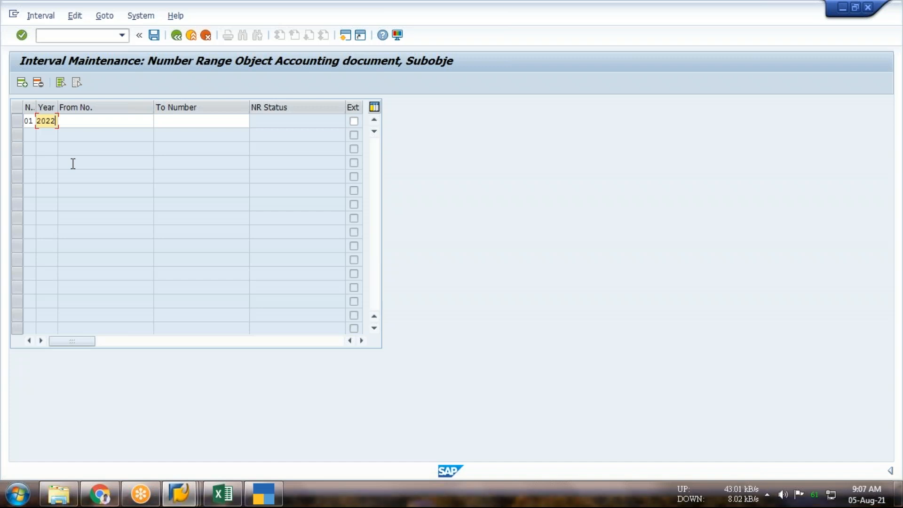
key(Tab)
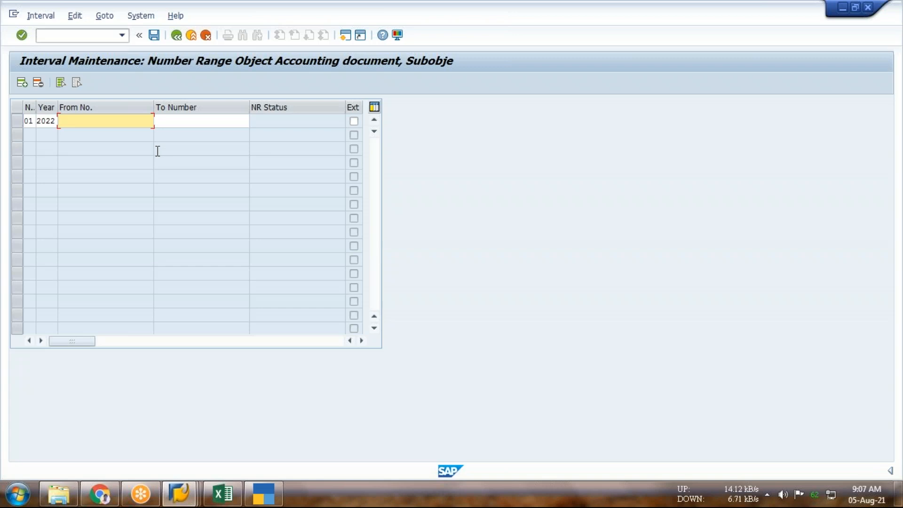
text(1)
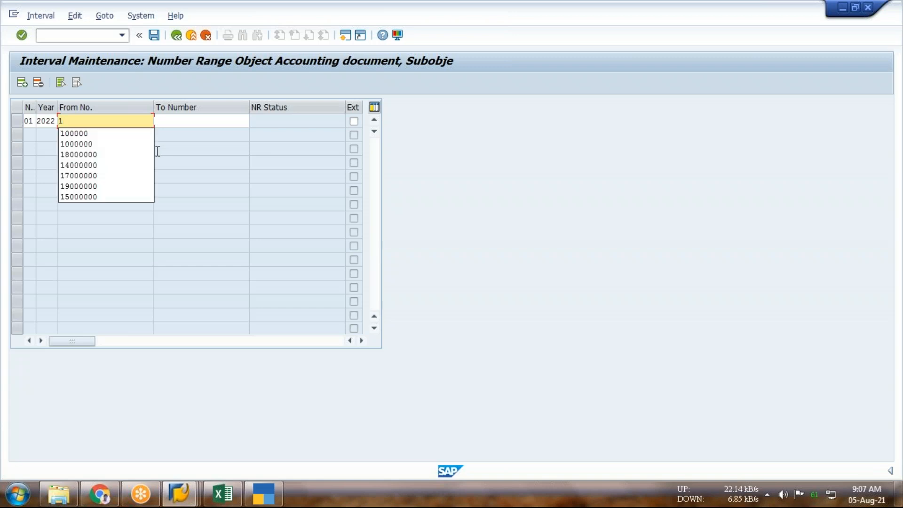
key(Down)
key(Tab)
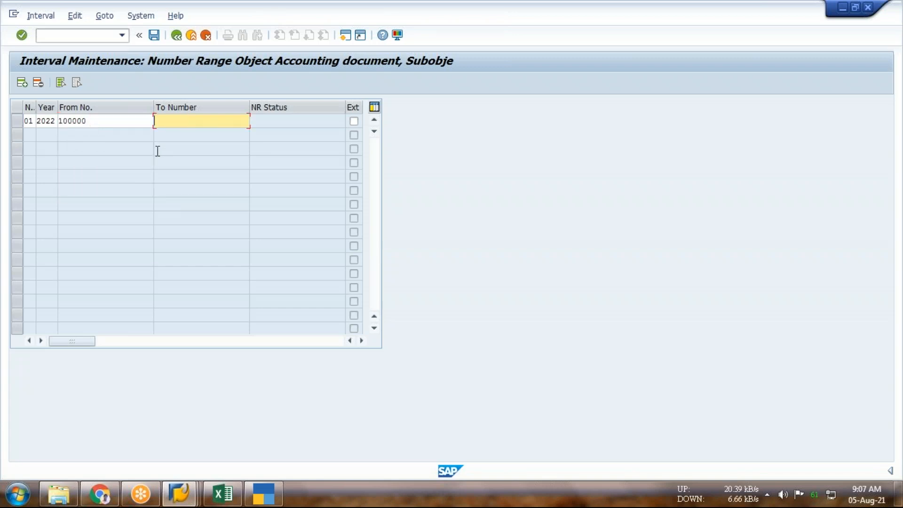
text(1)
key(Down)
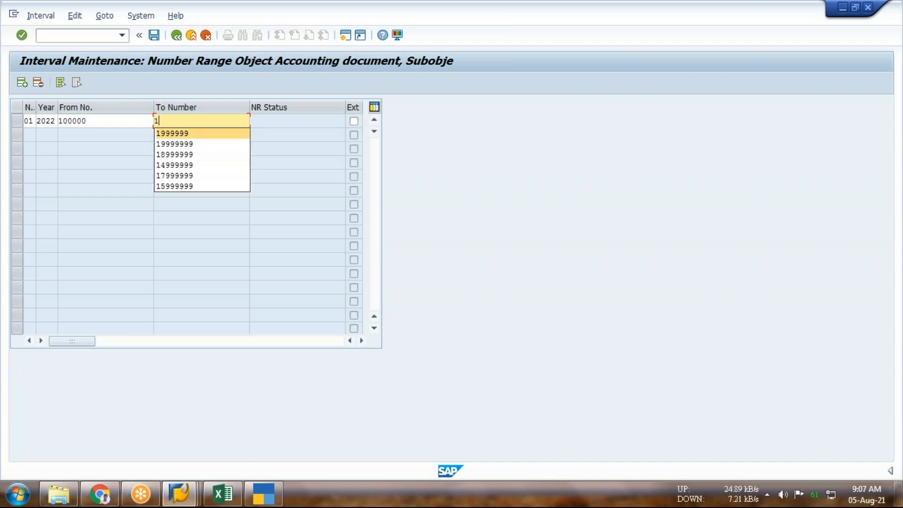
key(Tab)
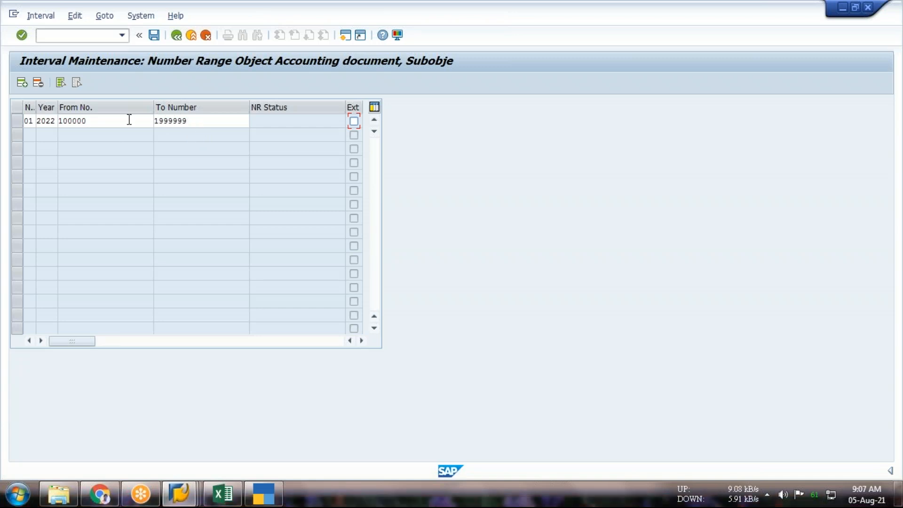
Correct the starting number of interval 01 to 1000000 and save the intervals
click(106, 117)
text(0)
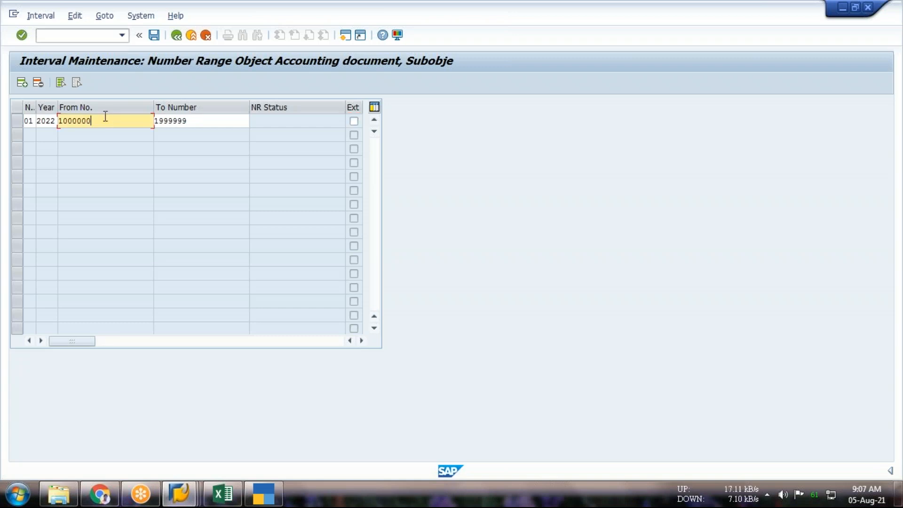
click(240, 121)
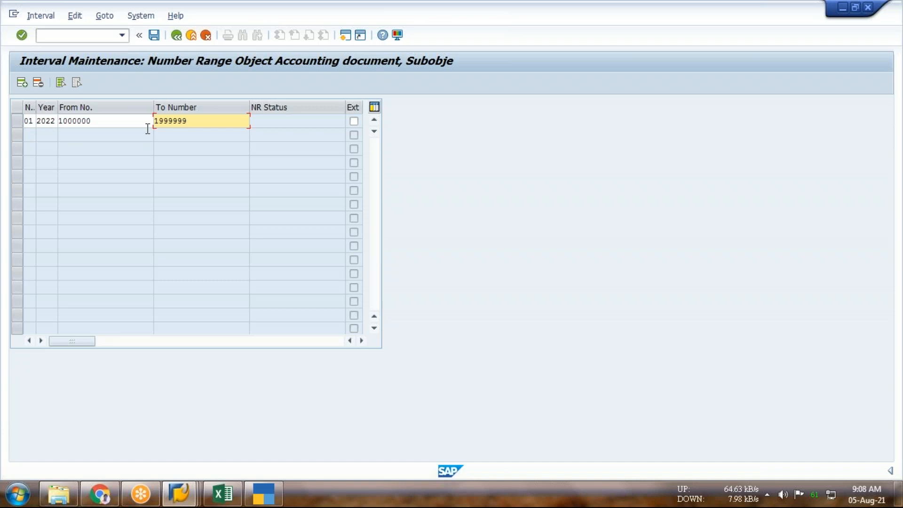
click(151, 40)
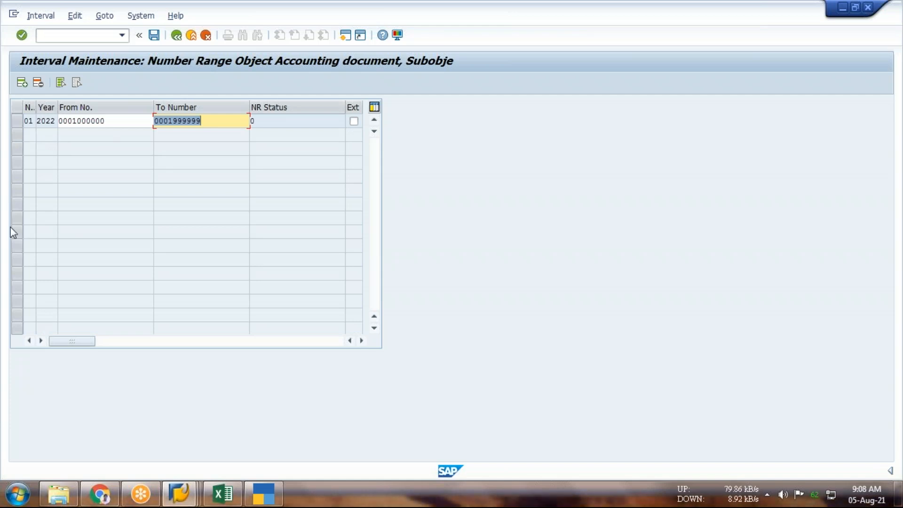
click(154, 35)
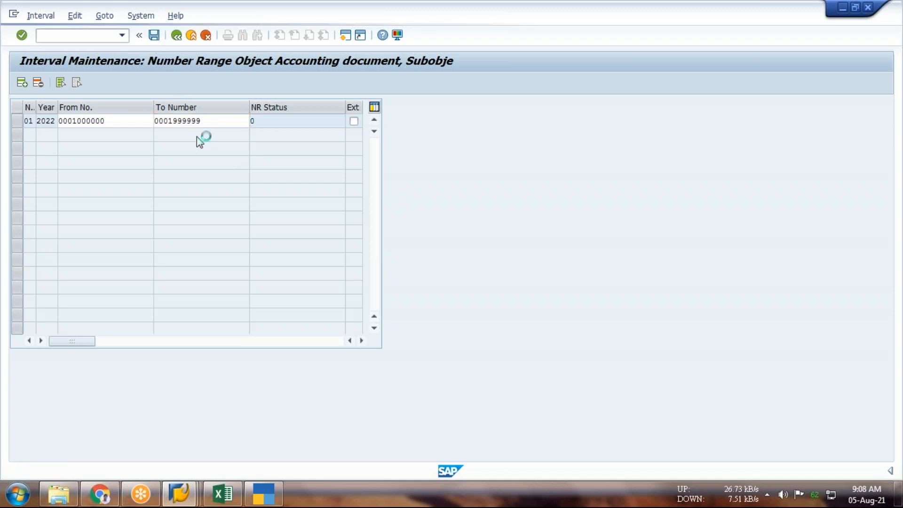
click(370, 398)
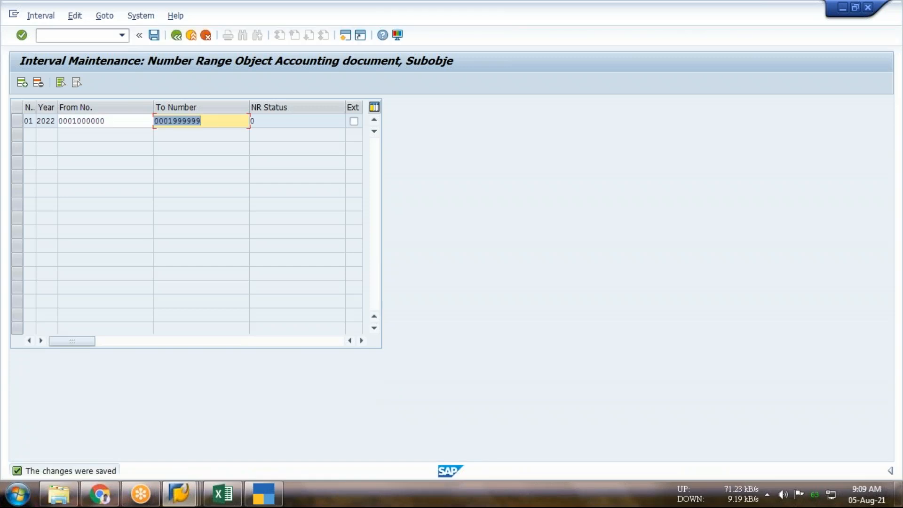
Switch to TallyPrime and quit the open sales voucher back to the Gateway of Tally
click(276, 489)
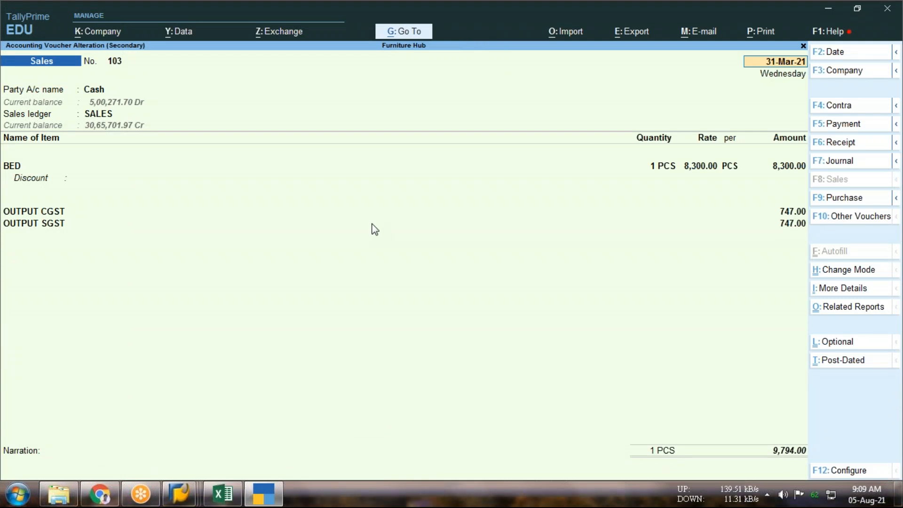
key(Escape)
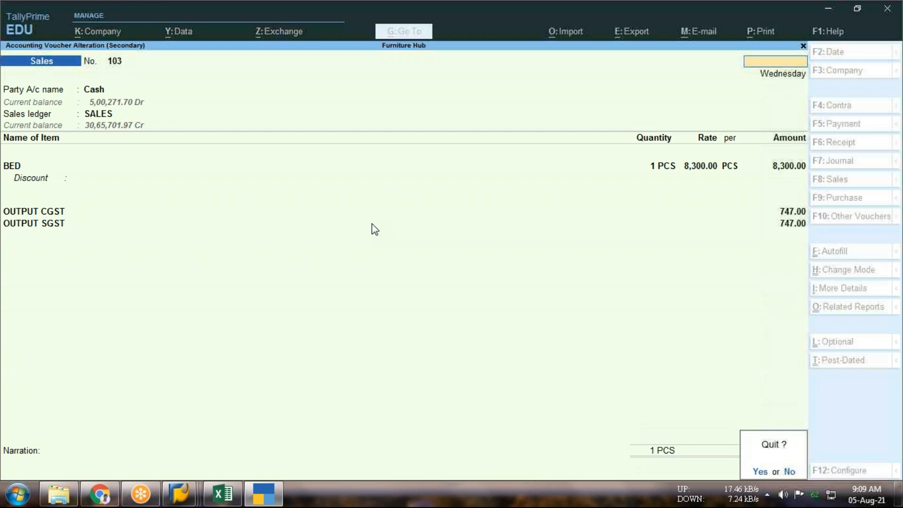
key(y)
key(Escape)
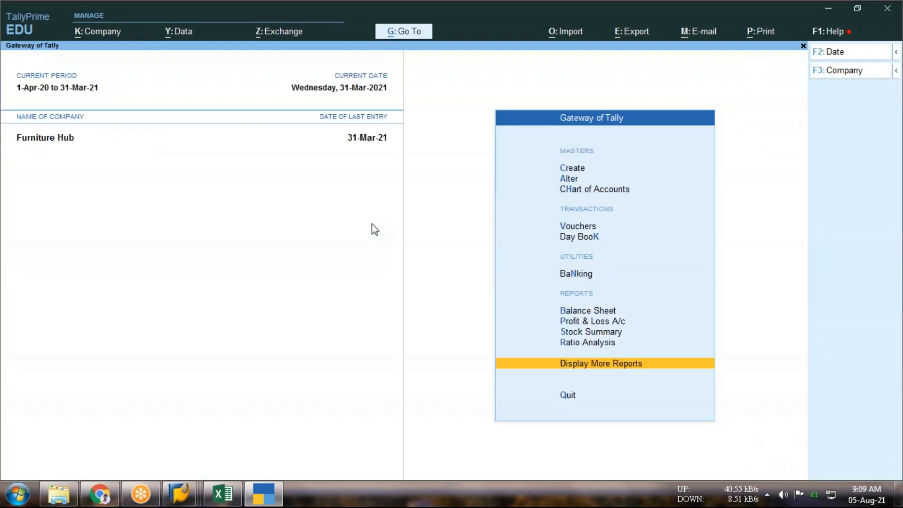
Open the Sales voucher type for alteration from the accounting masters
key(Up)
key(Up)
key(Up)
key(Up)
key(Up)
key(Up)
key(Up)
key(Up)
key(Up)
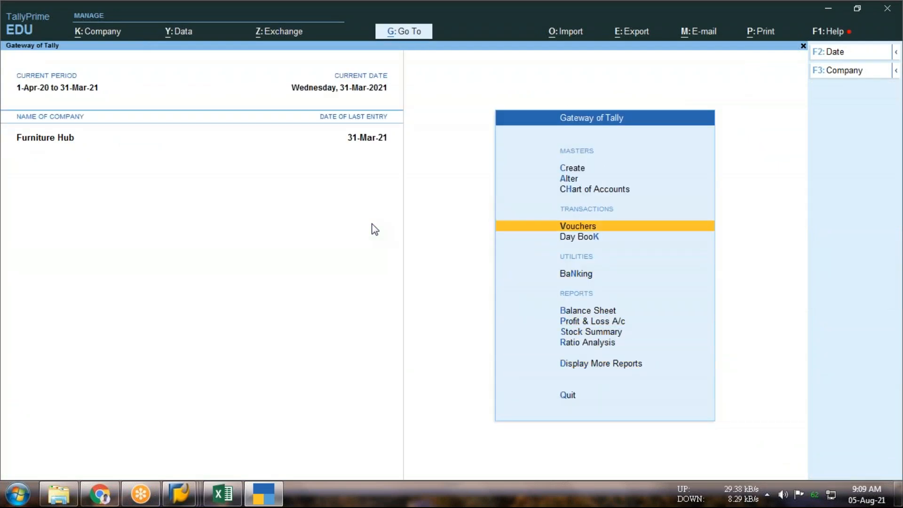
key(Return)
key(Down)
key(Down)
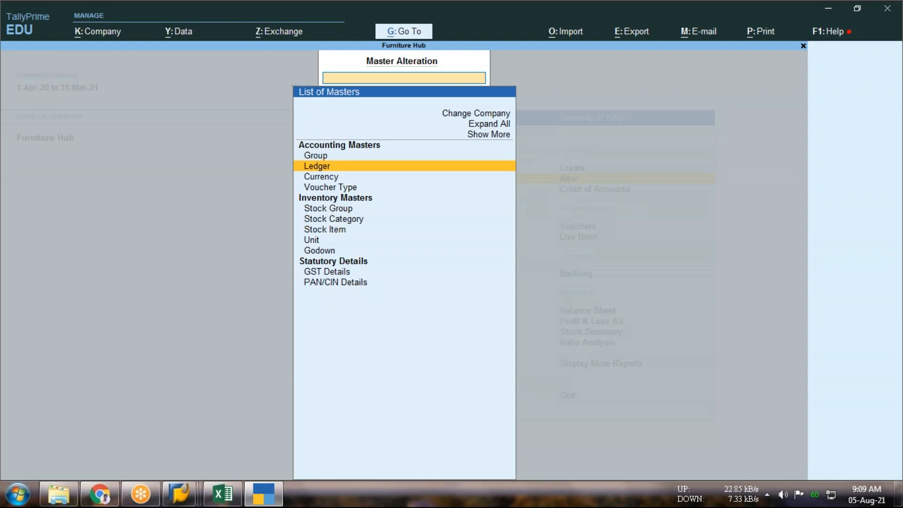
key(Down)
key(Return)
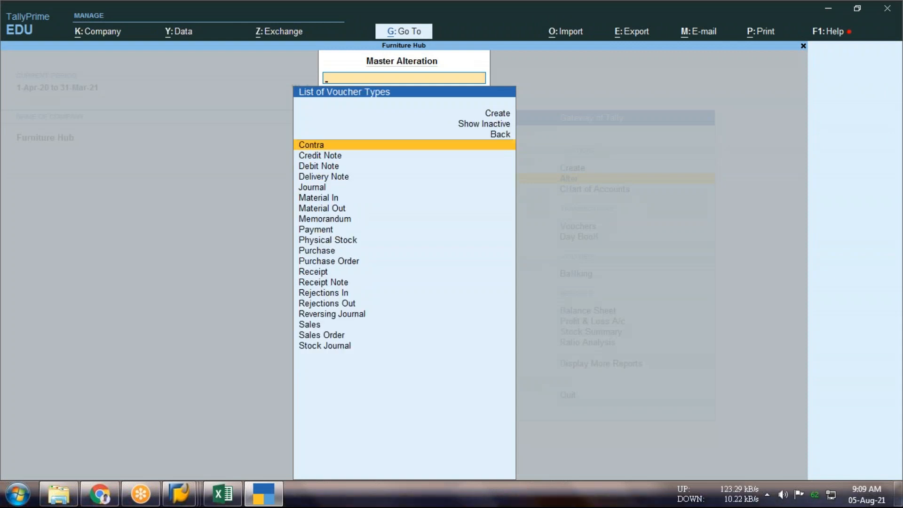
text(S)
key(Down)
key(Up)
key(Return)
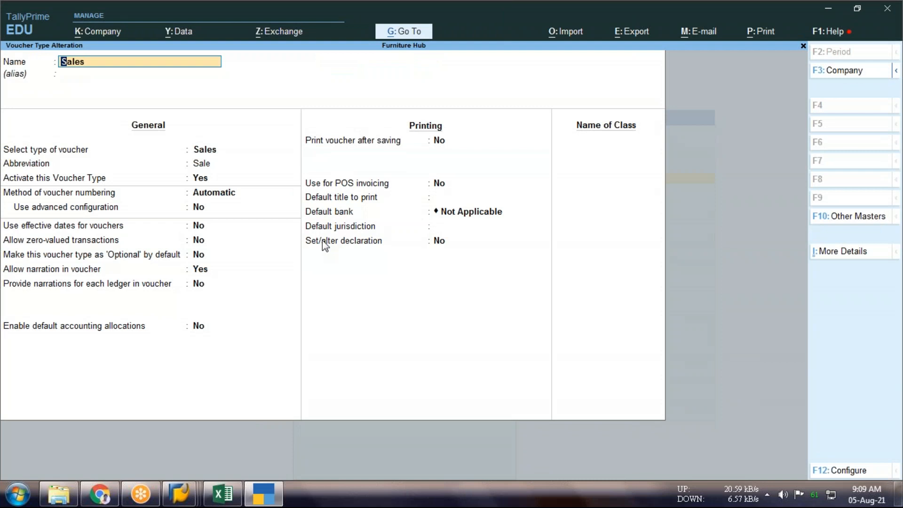
Examine the available voucher numbering methods of the Sales voucher type, comparing Automatic with Manual
key(Return)
key(Return)
key(Return)
key(Return)
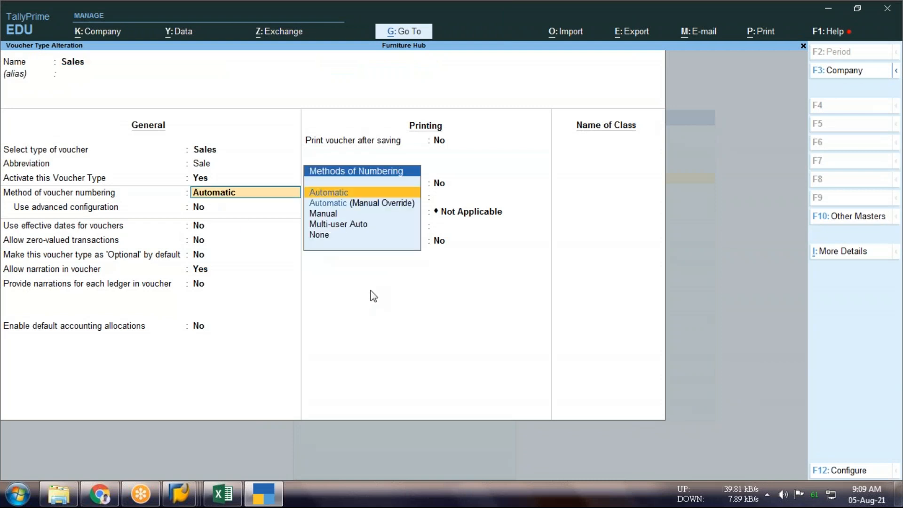
key(Down)
key(Down)
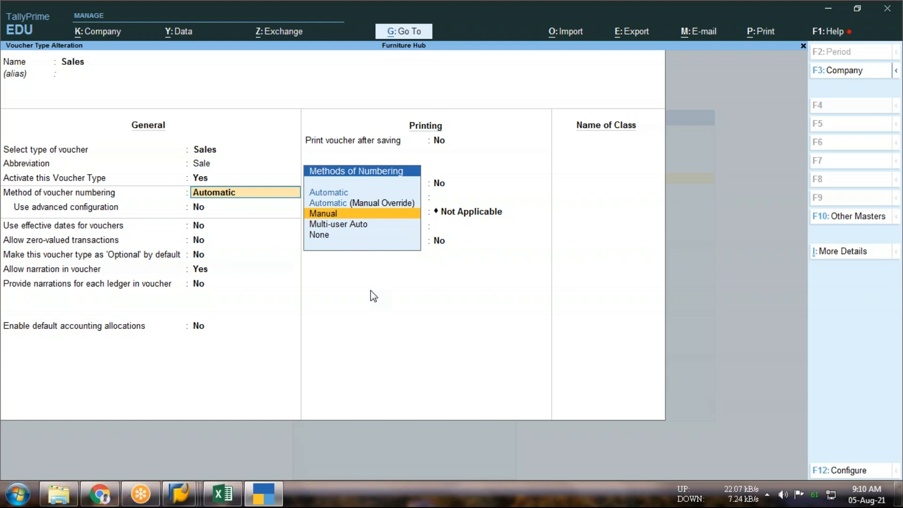
key(Up)
key(Up)
key(Down)
key(Down)
key(Up)
key(Up)
Quit the Sales voucher type without saving, return to the Gateway of Tally and switch back to the SAP interval maintenance
key(Escape)
key(y)
key(Escape)
key(Escape)
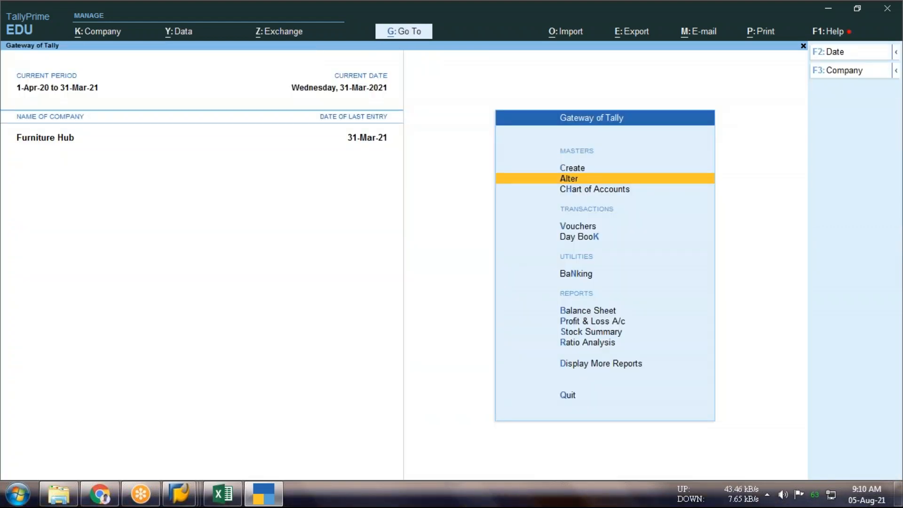
key(alt+Tab)
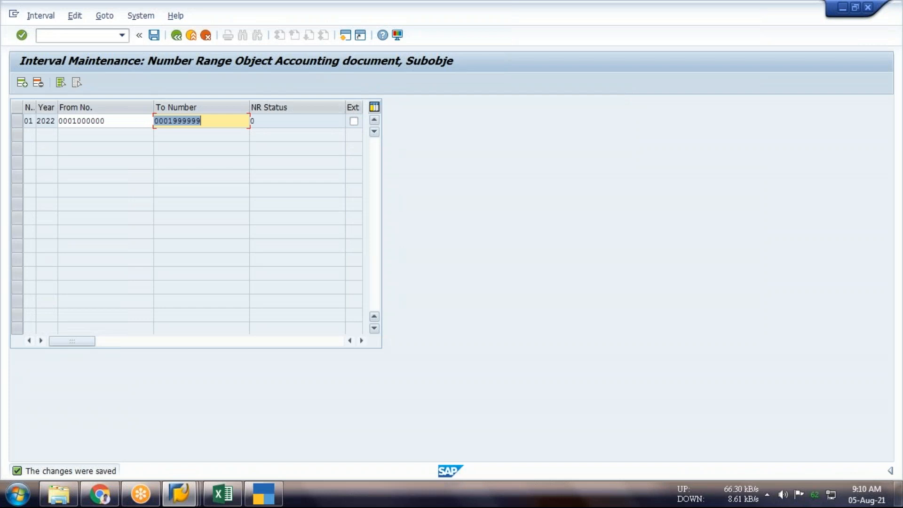
Mark interval 01 as external numbering and clear the mark again
click(353, 122)
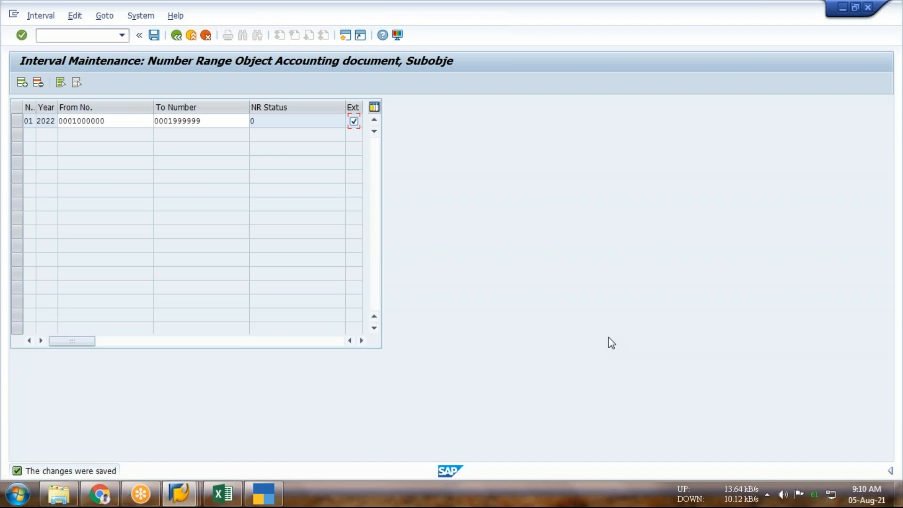
click(352, 121)
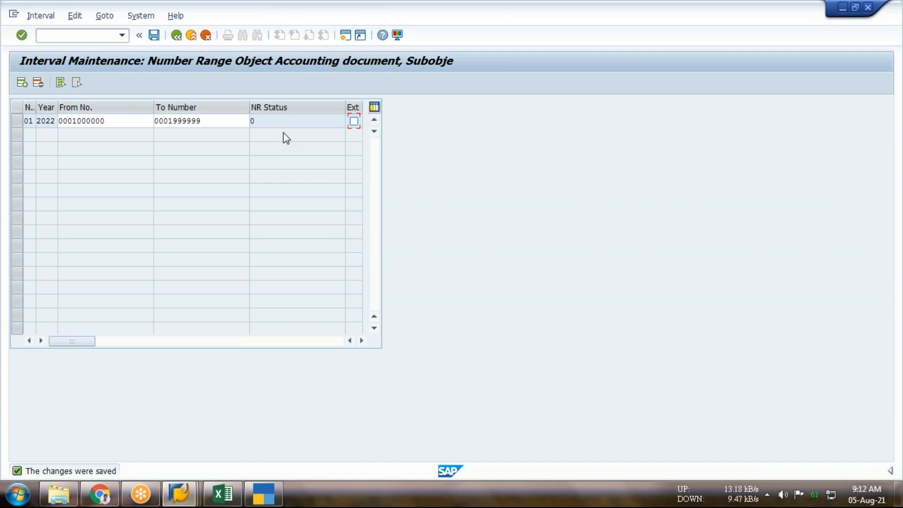
Insert a blank interval row above interval 01 and delete it again
click(22, 84)
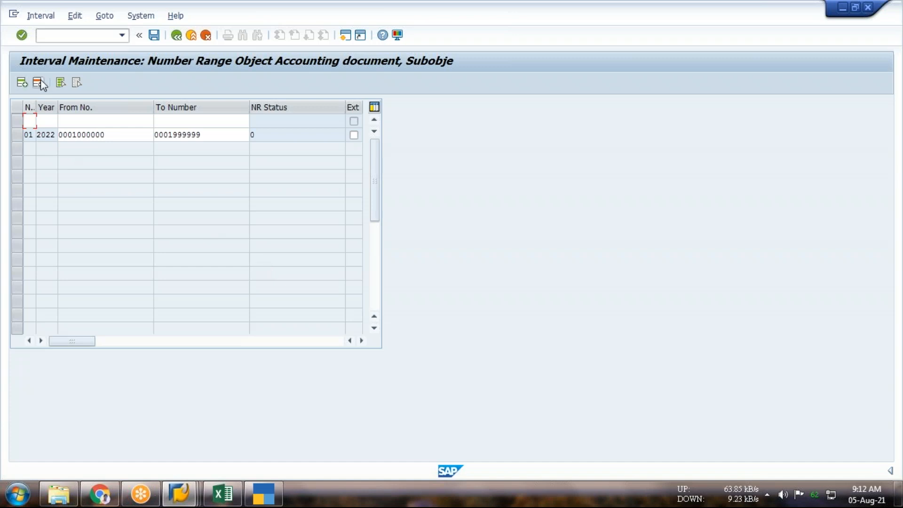
click(18, 121)
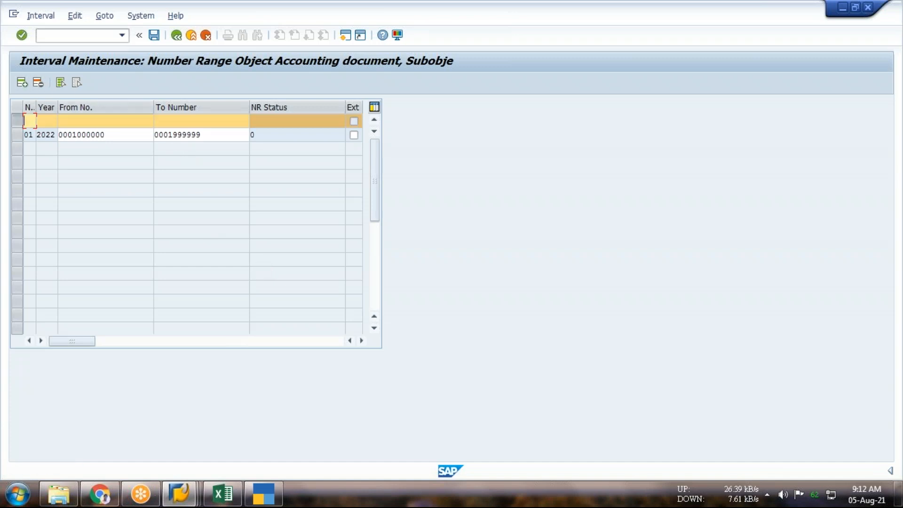
click(38, 83)
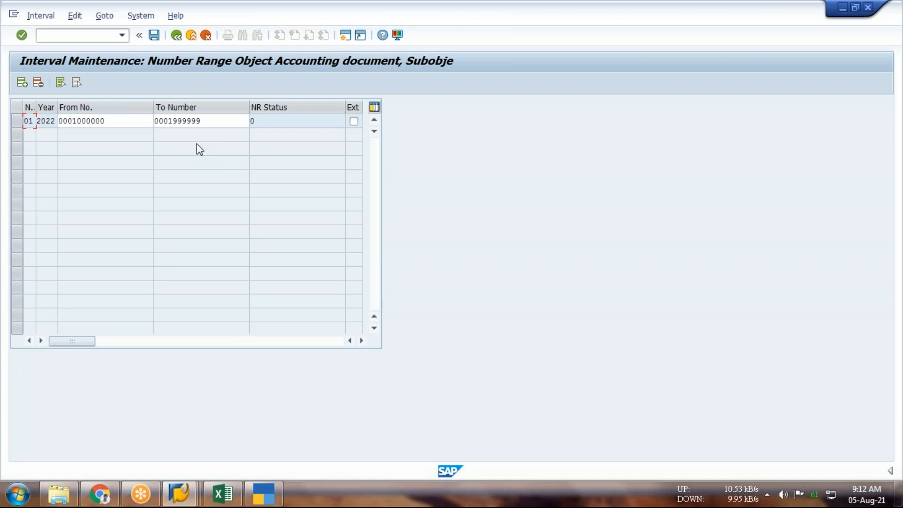
Examine the From No. and To Number limits of interval 01 for year 2022
click(119, 120)
click(227, 121)
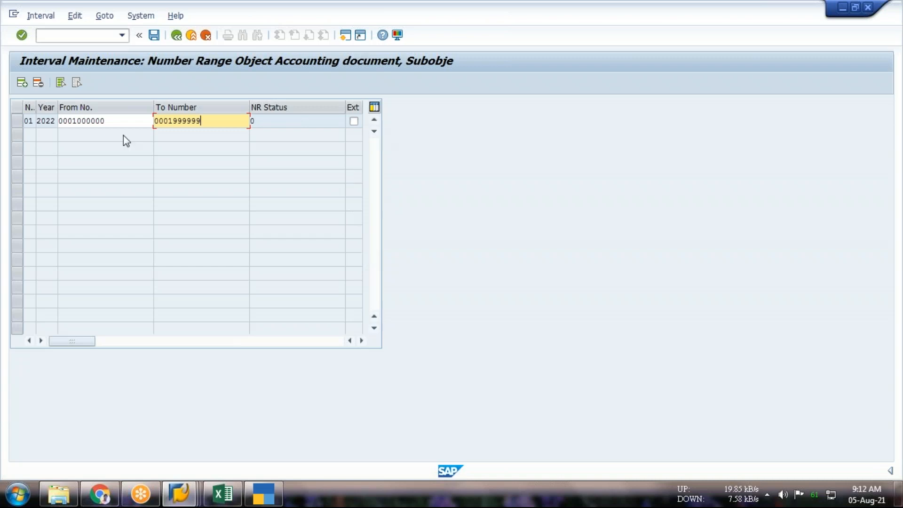
drag(110, 120, 72, 120)
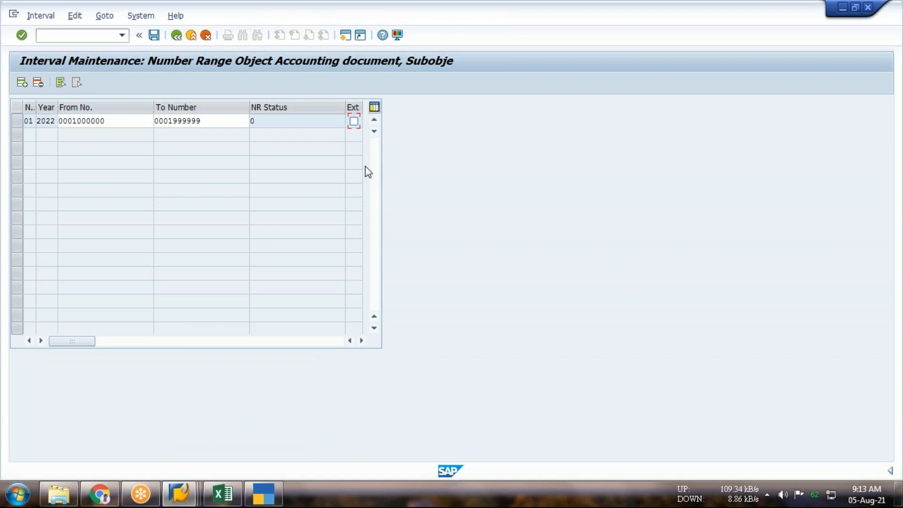
Mark interval 01 as external numbering, clear the mark again and review its start and end numbers
click(354, 121)
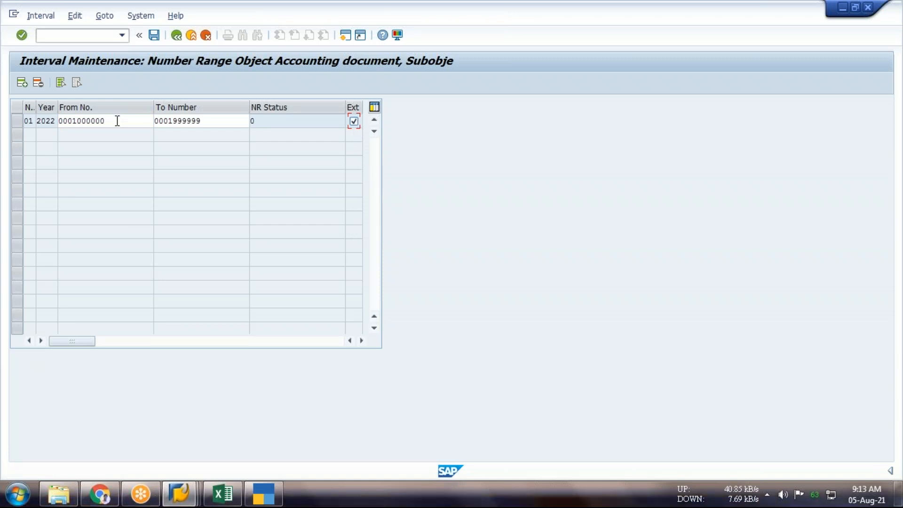
drag(117, 121, 72, 121)
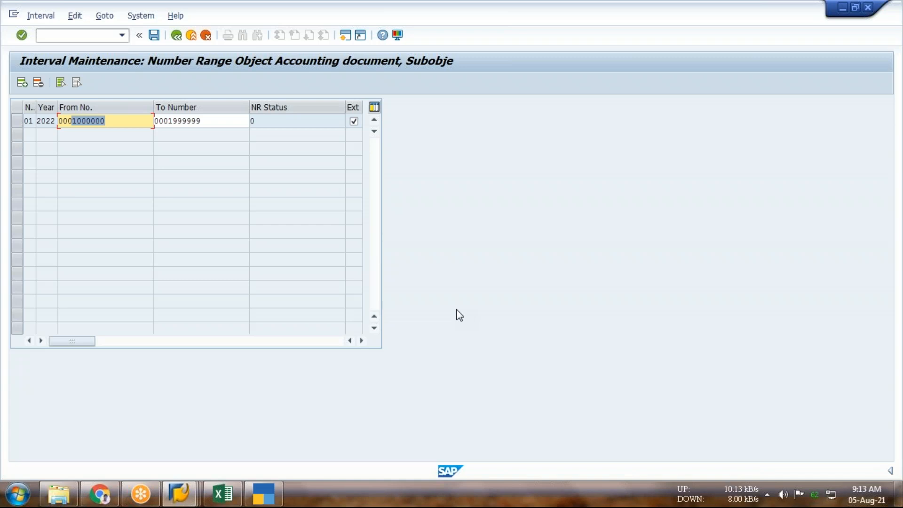
click(355, 123)
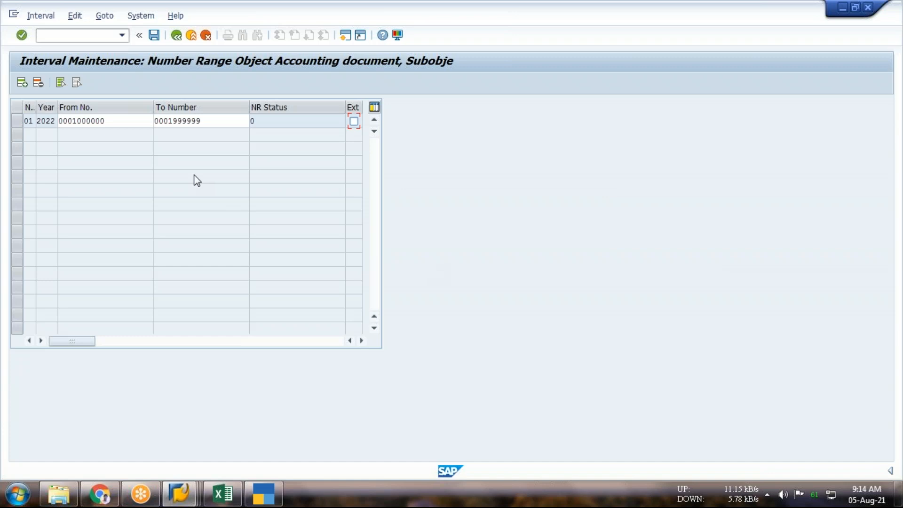
drag(72, 121, 110, 118)
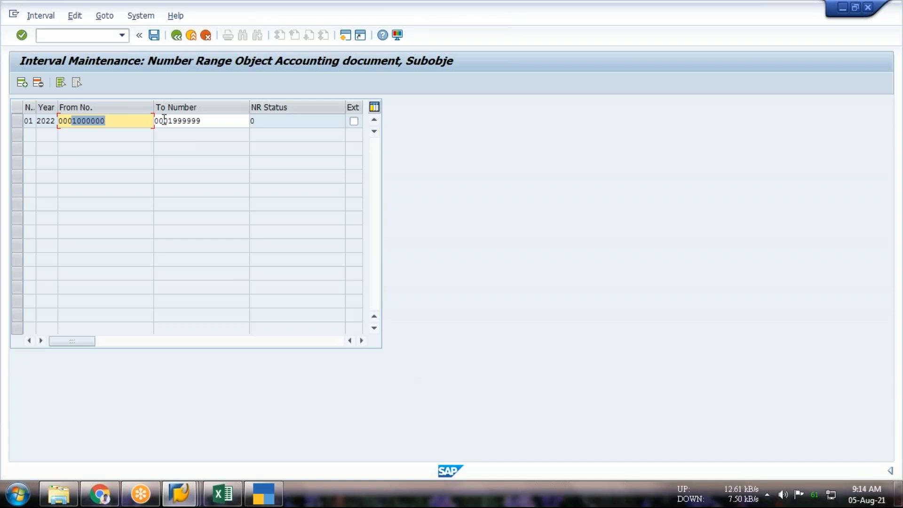
drag(207, 128, 153, 121)
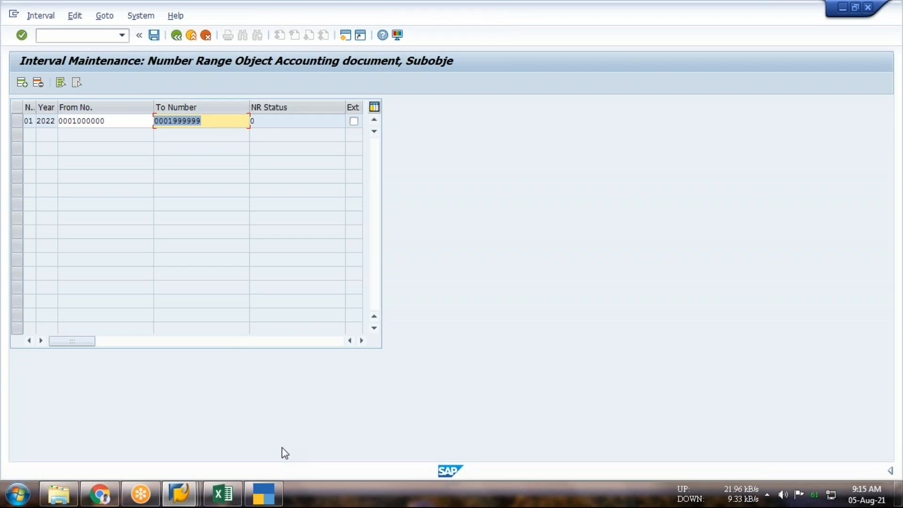
Switch to the Excel notes workbook and locate the Tolerance Grp section on Sheet3
click(213, 483)
click(328, 307)
scroll(424, 420, down, 1)
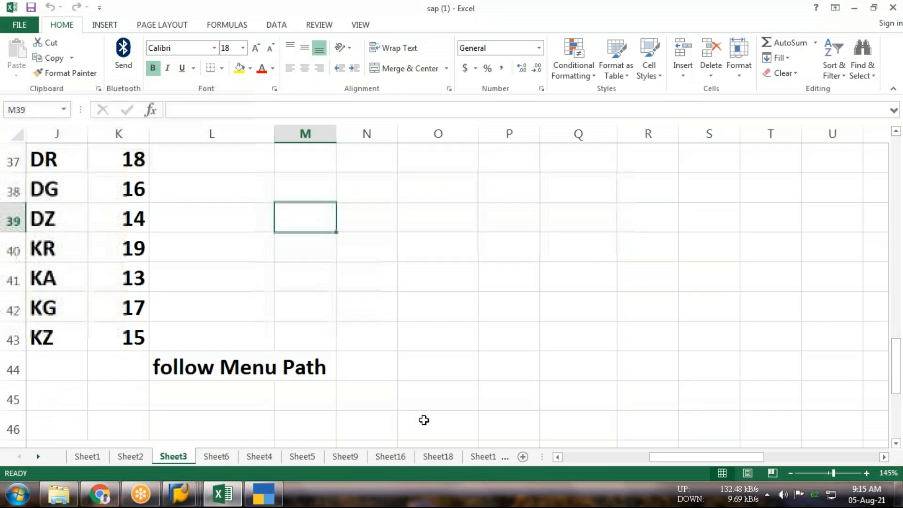
click(558, 457)
click(557, 457)
scroll(393, 373, down, 1)
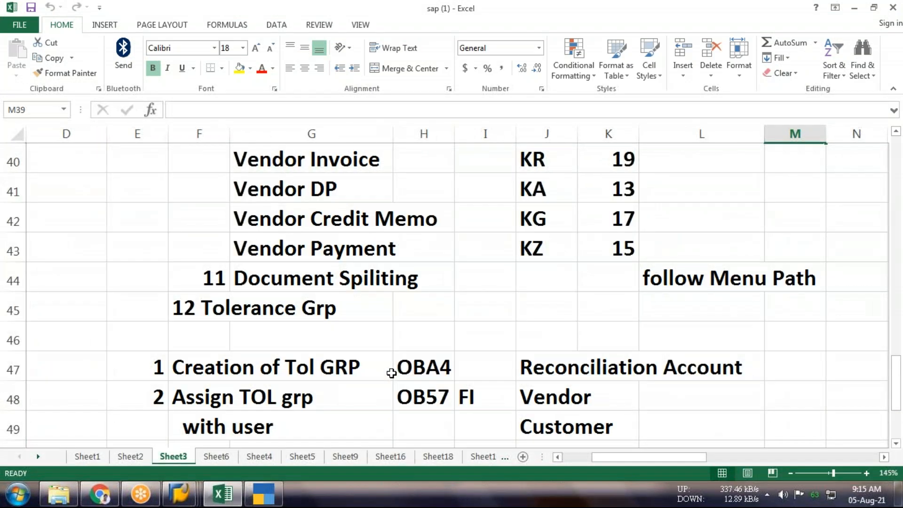
scroll(391, 373, down, 1)
Review the tolerance group creation and assignment rows, select the OBA4 code cell and switch away from the workbook
drag(160, 280, 423, 303)
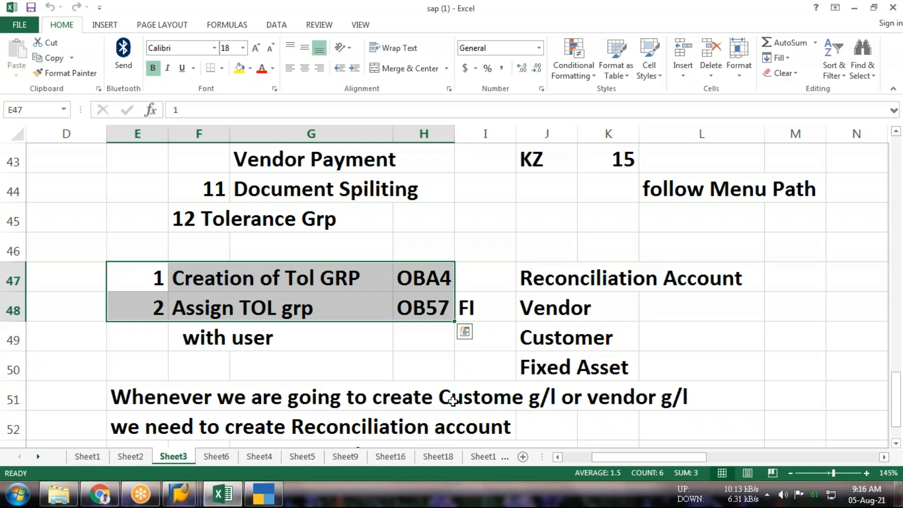
click(405, 278)
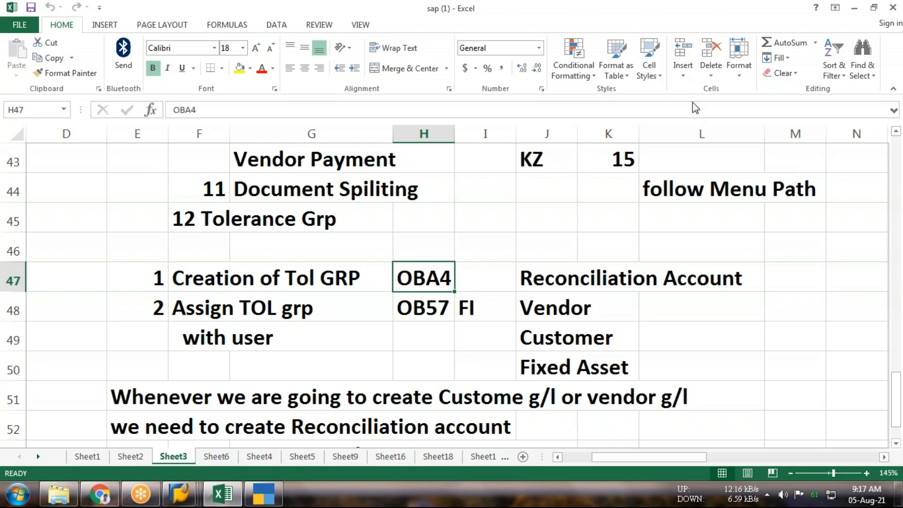
key(alt+Tab)
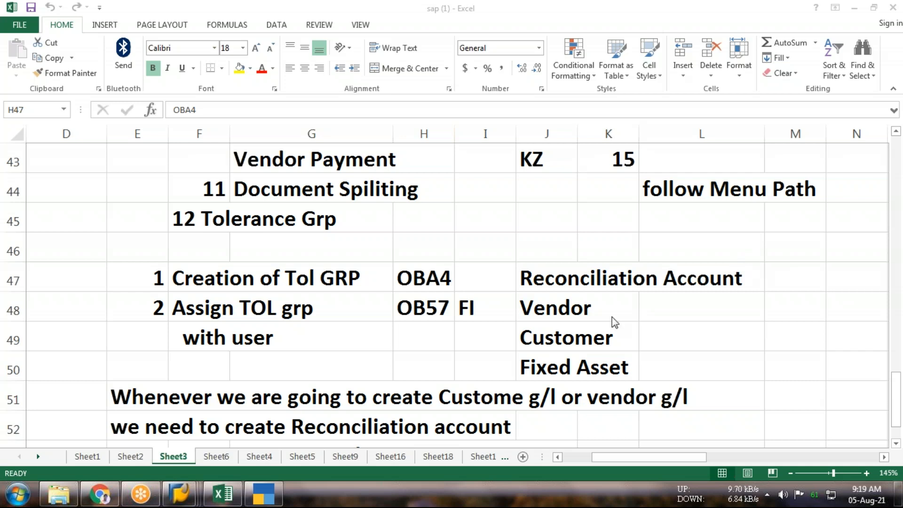
Recheck the OBA4 code in the notes, switch to SAP and open transaction OBA4
click(442, 354)
click(417, 304)
key(Up)
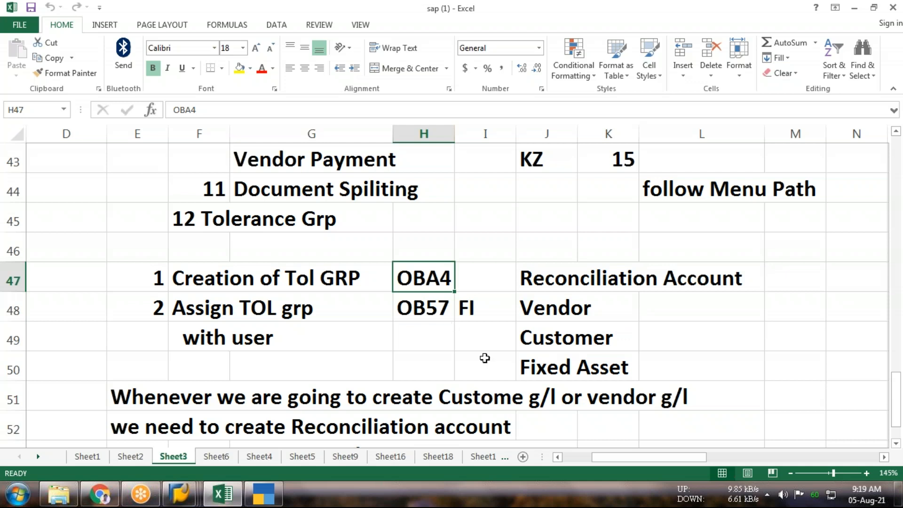
mouse_move(185, 490)
click(362, 439)
text(oba4)
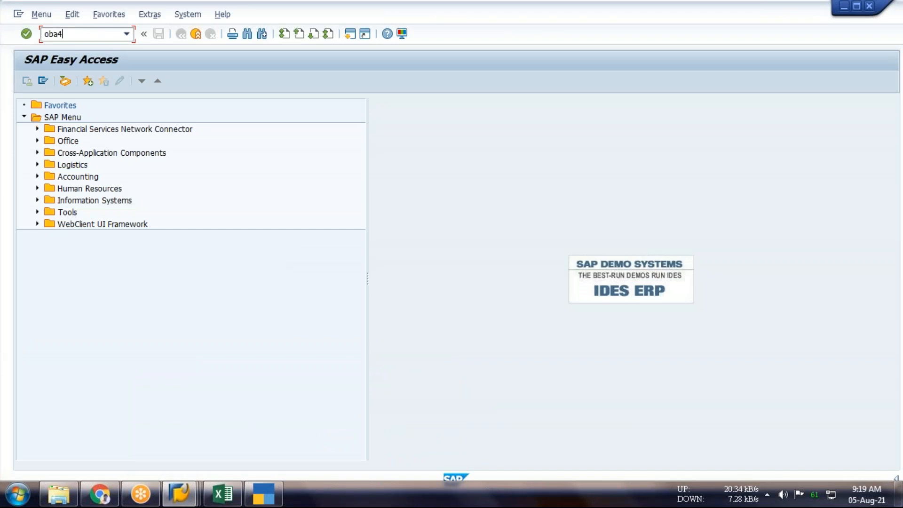
key(Return)
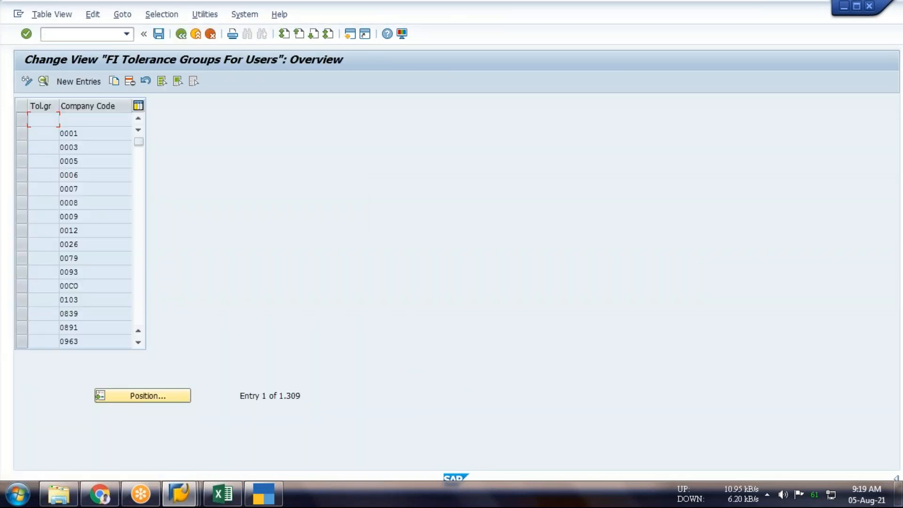
Start a new FI tolerance group entry for company code ICKL, leaving the group blank
click(87, 84)
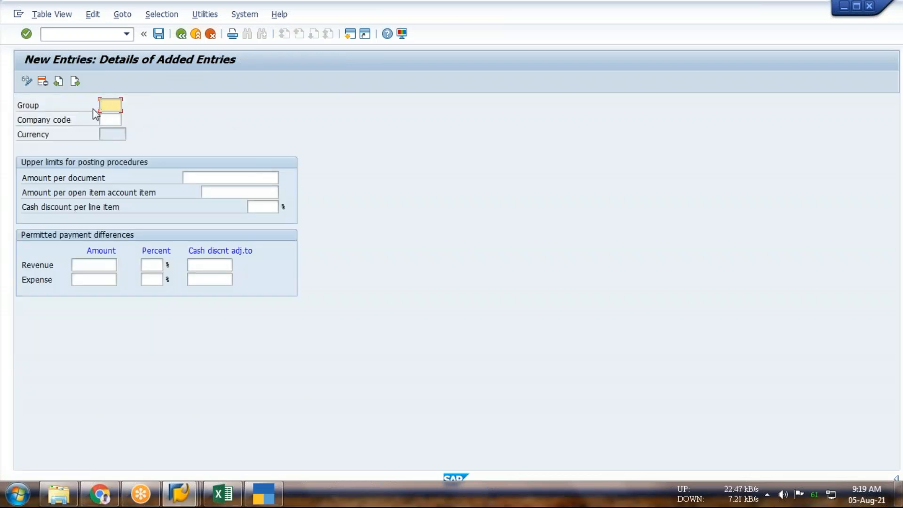
click(113, 117)
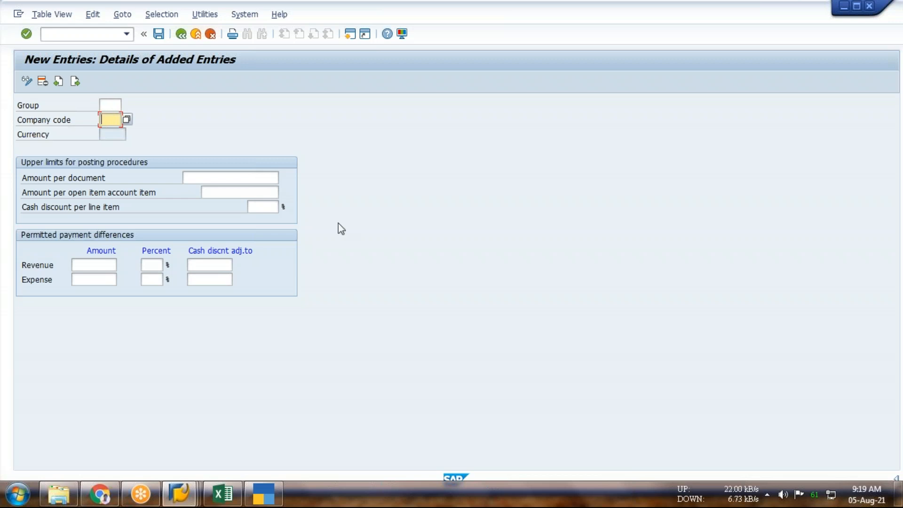
text(i)
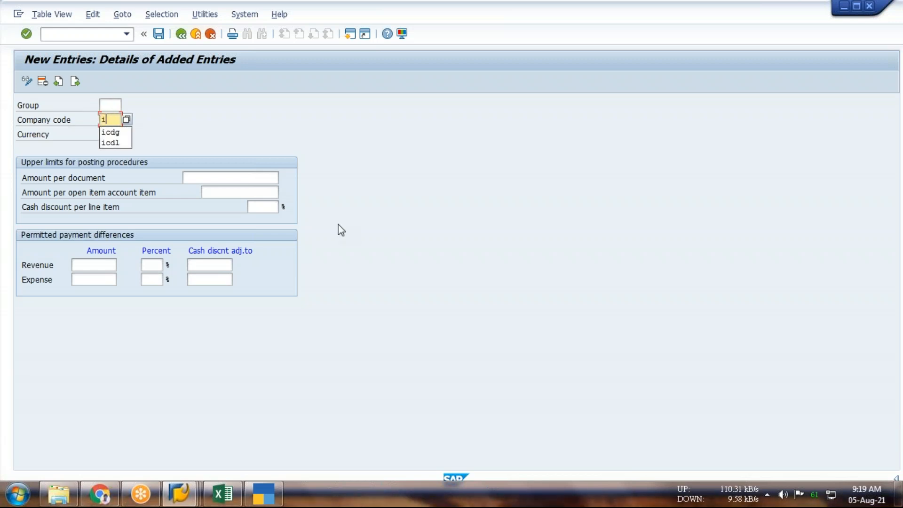
text(ckl)
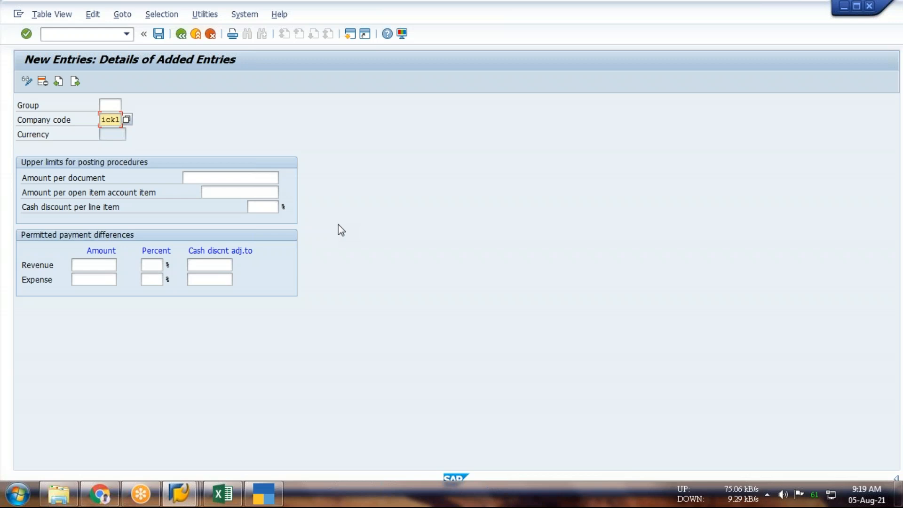
Set the posting limits to 100000000 per document, 10000000 per open item account item and 2% cash discount per line item
click(242, 177)
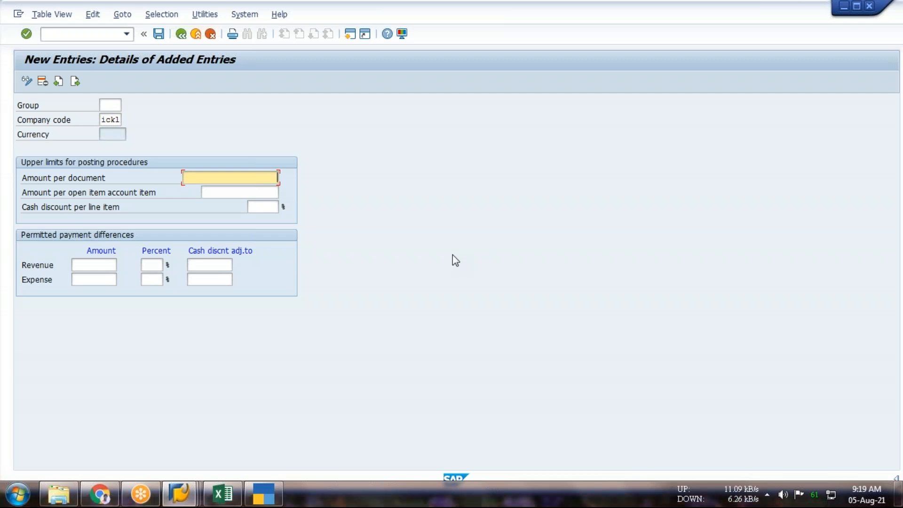
text(100000000)
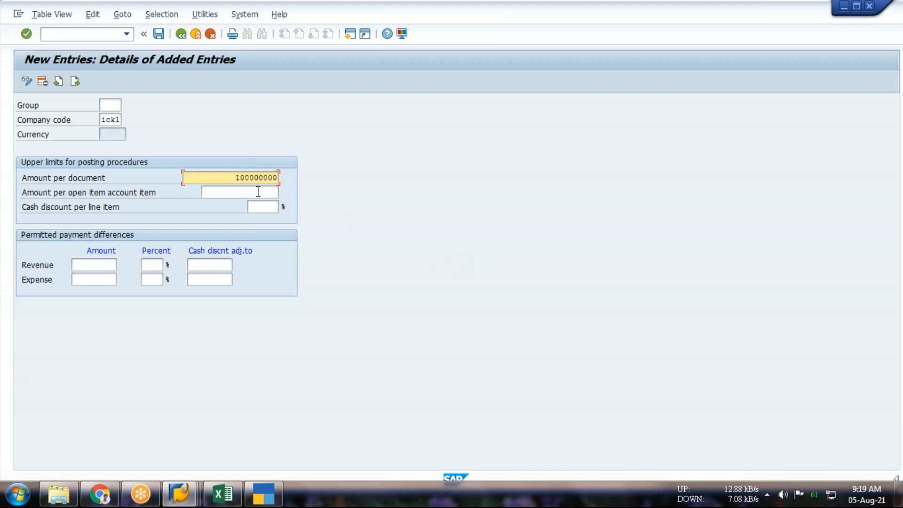
key(Tab)
text(1)
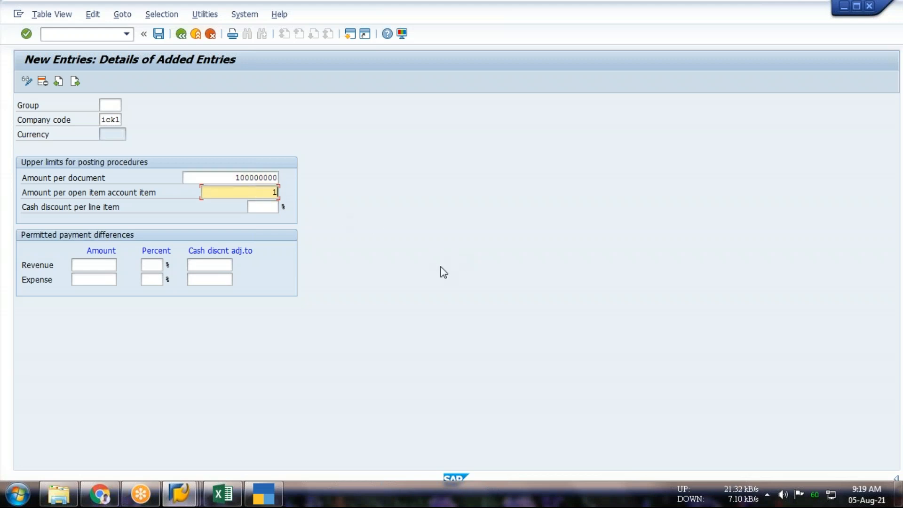
text(0000000)
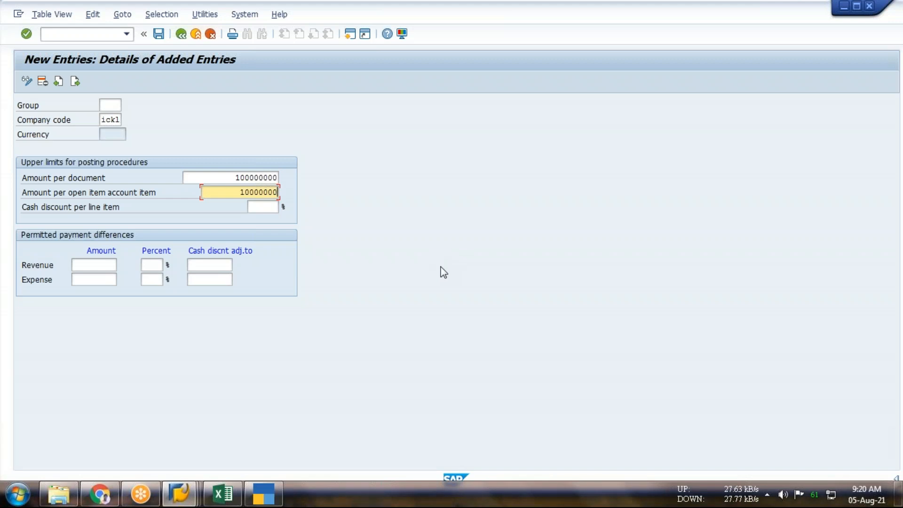
click(262, 207)
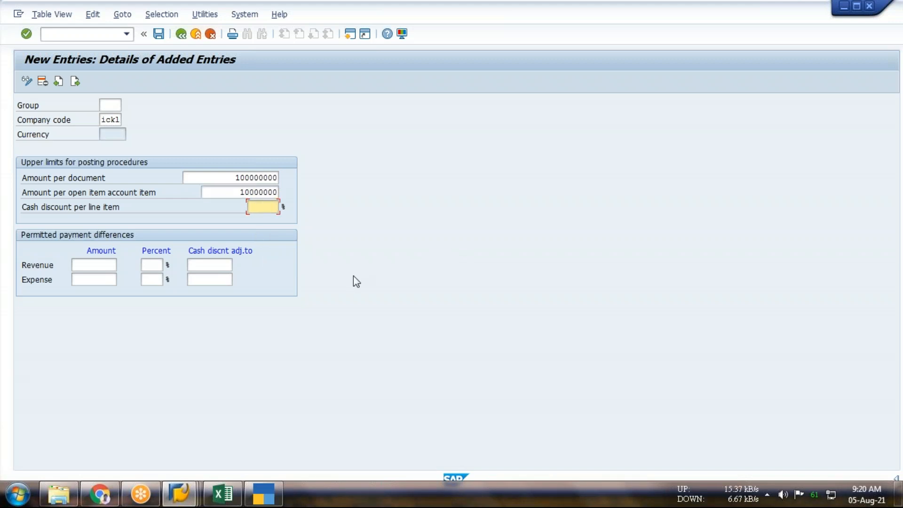
text(2)
key(Return)
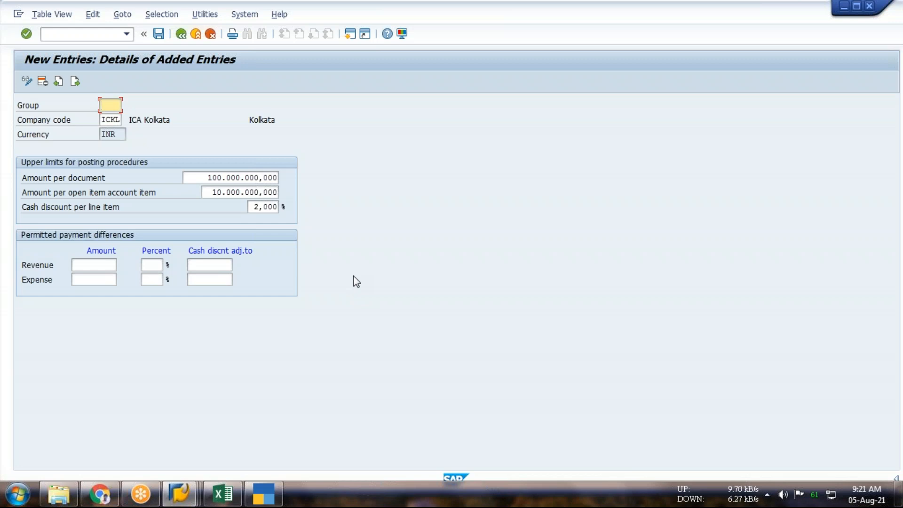
Save the tolerance group under the proposed customizing request "Creation of Acc grp"
click(159, 36)
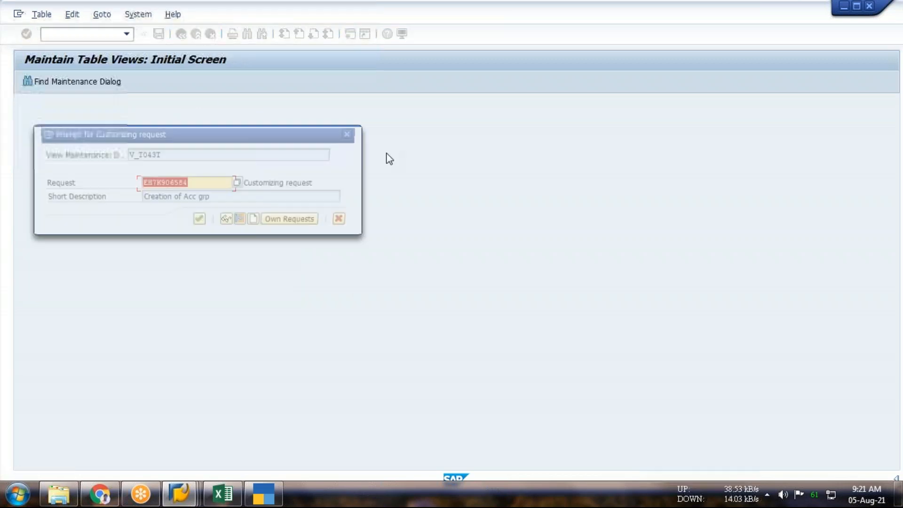
click(200, 224)
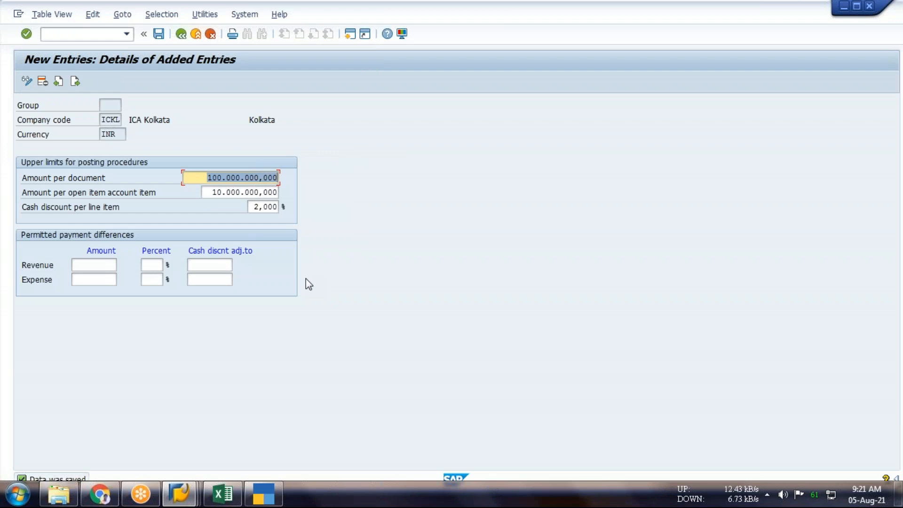
drag(494, 27, 202, 121)
click(538, 106)
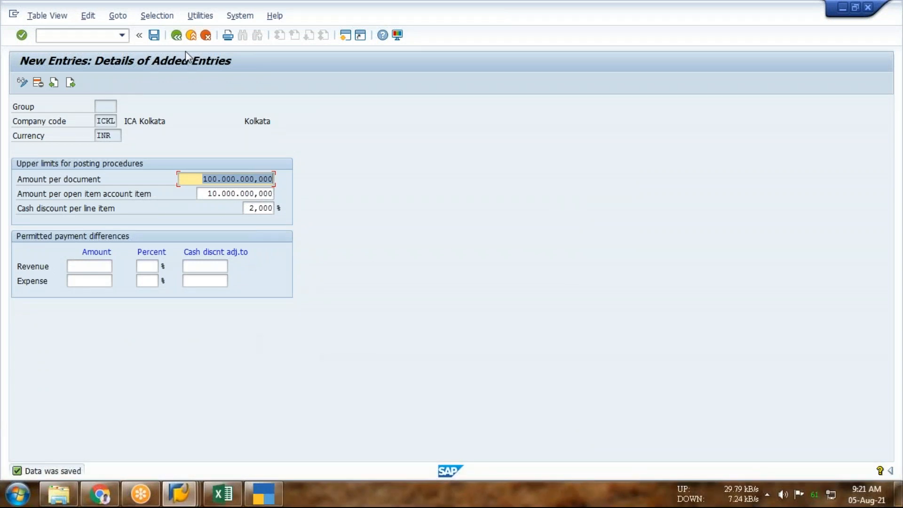
Return to SAP Easy Access and open transaction OB57 for assigning users to tolerance groups
click(176, 35)
click(176, 35)
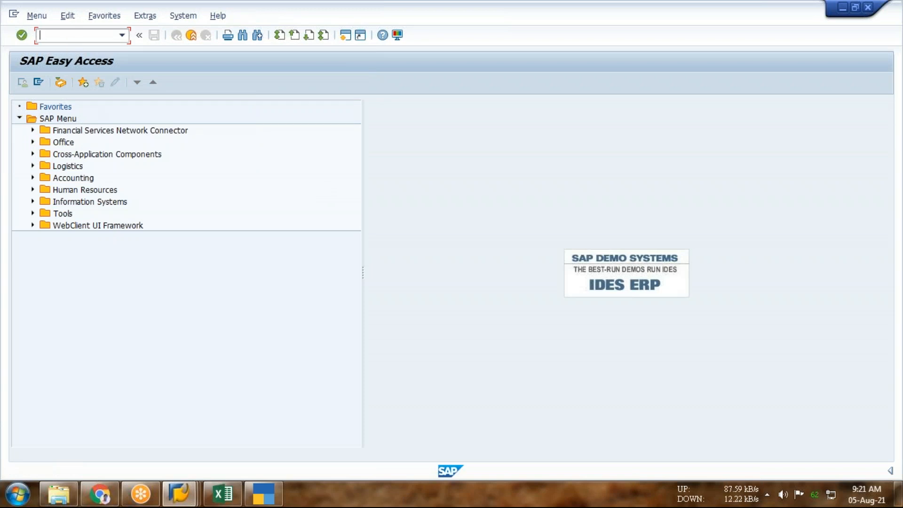
text(ob57)
key(Return)
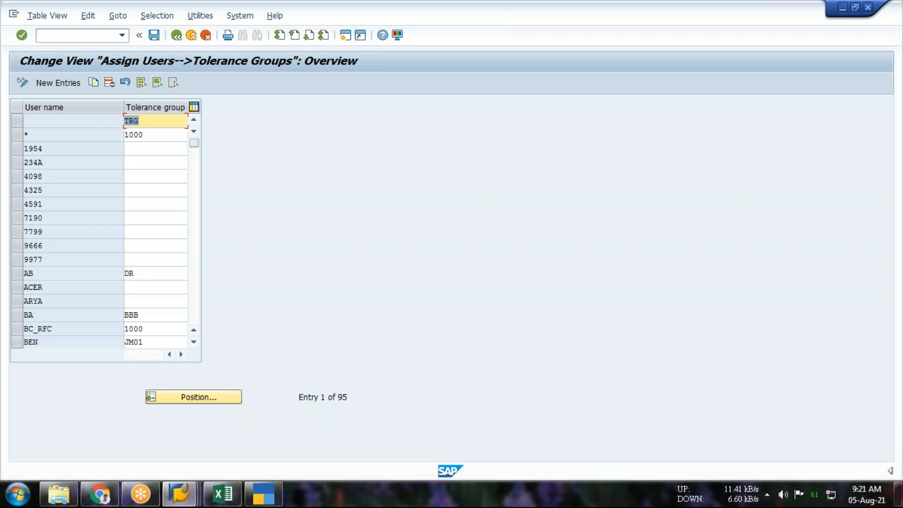
Draft a new assignment for user sap226 with a blank tolerance group and leave the transaction without saving
click(54, 83)
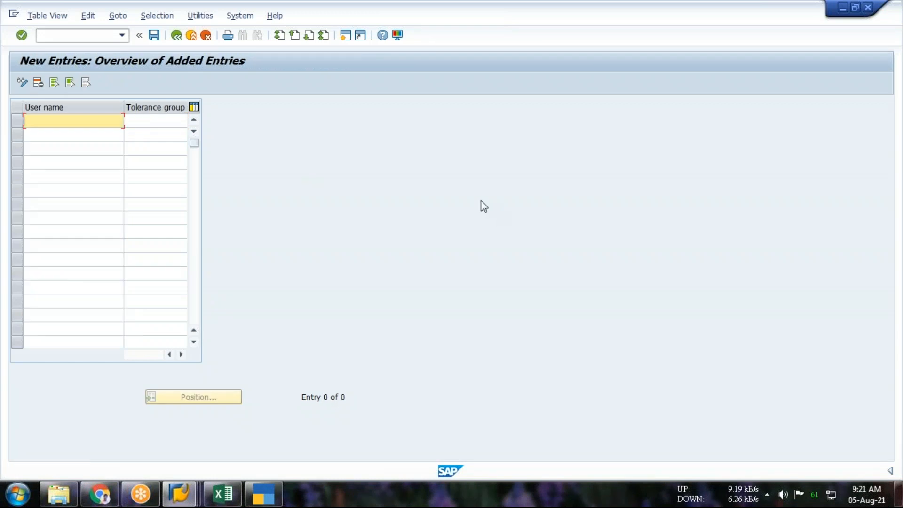
text(sa)
key(Down)
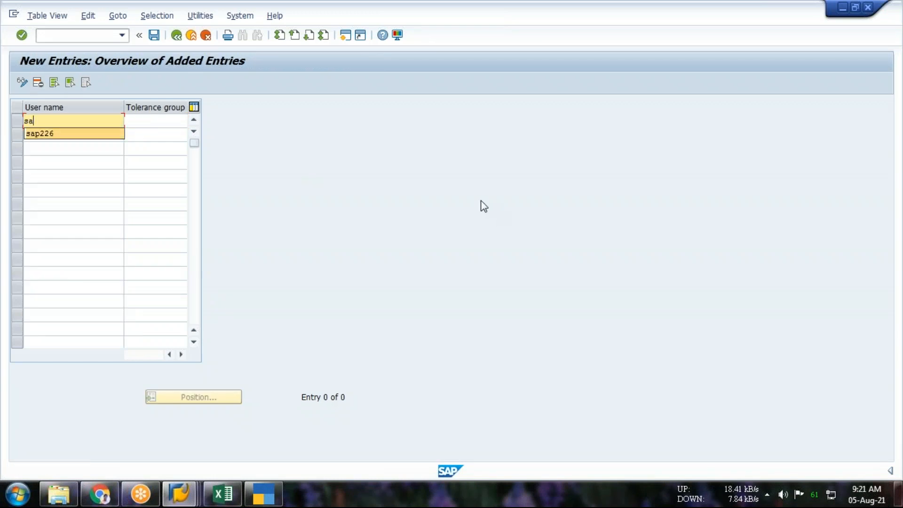
key(Tab)
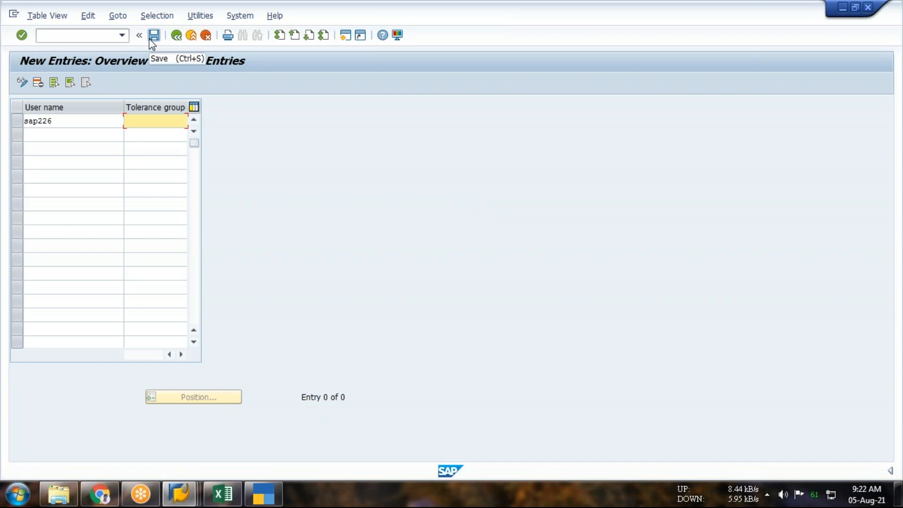
click(84, 35)
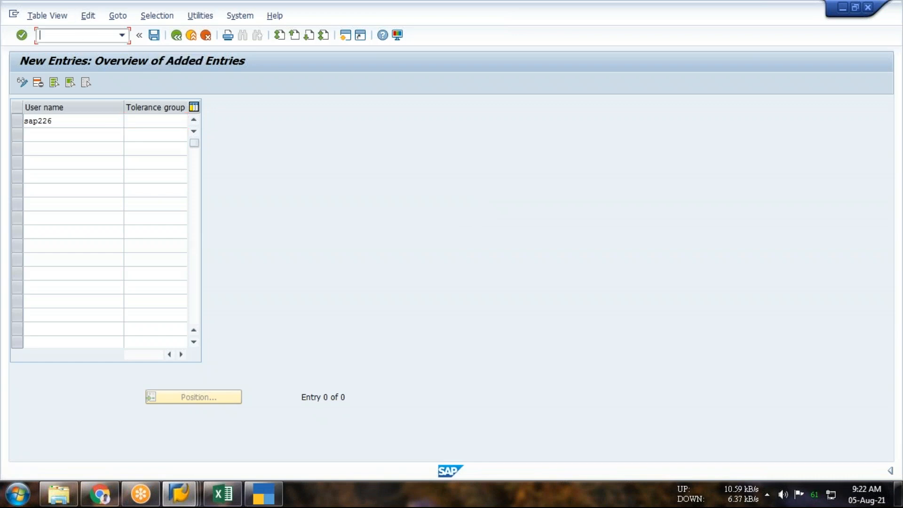
text(/n)
key(Return)
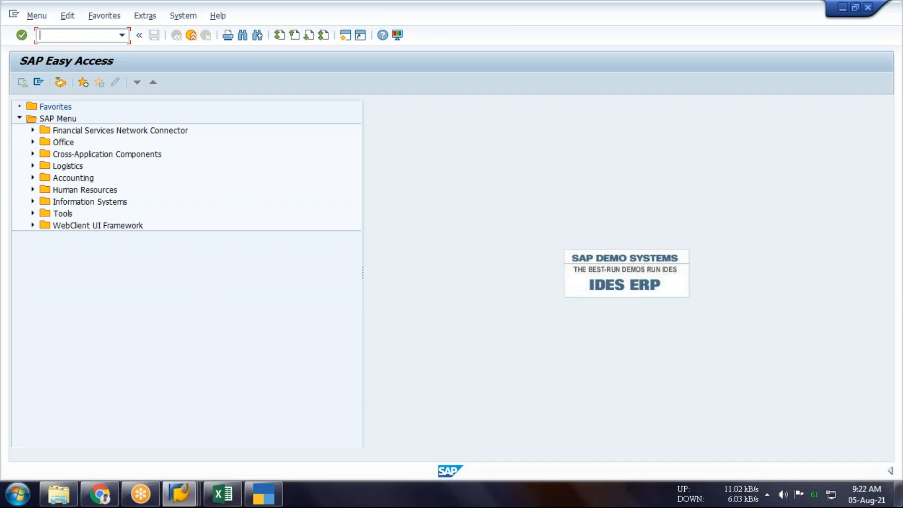
Reopen transaction OB57 to show the user assignment overview
text(ob57)
key(Return)
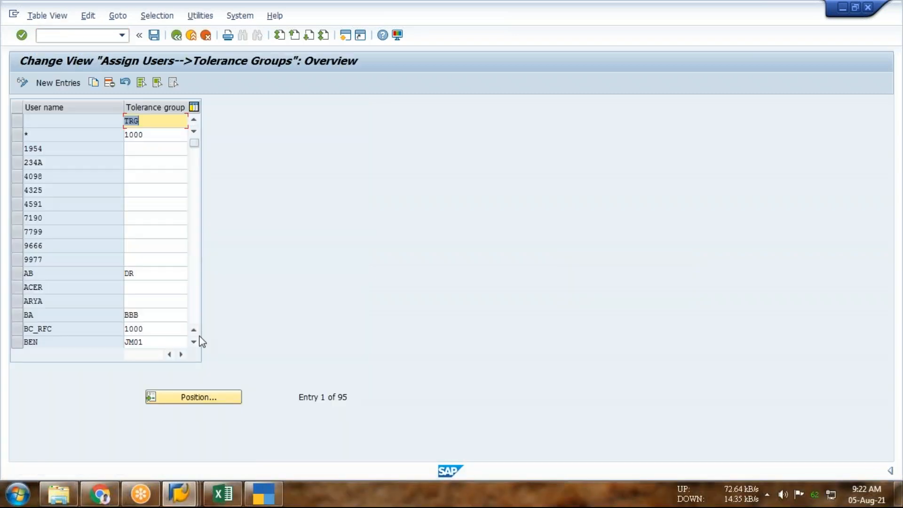
click(203, 397)
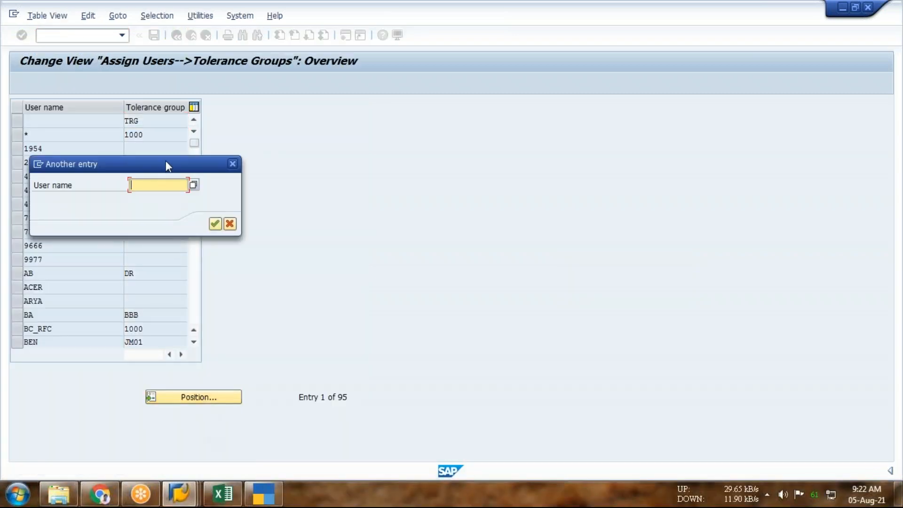
drag(217, 170, 427, 163)
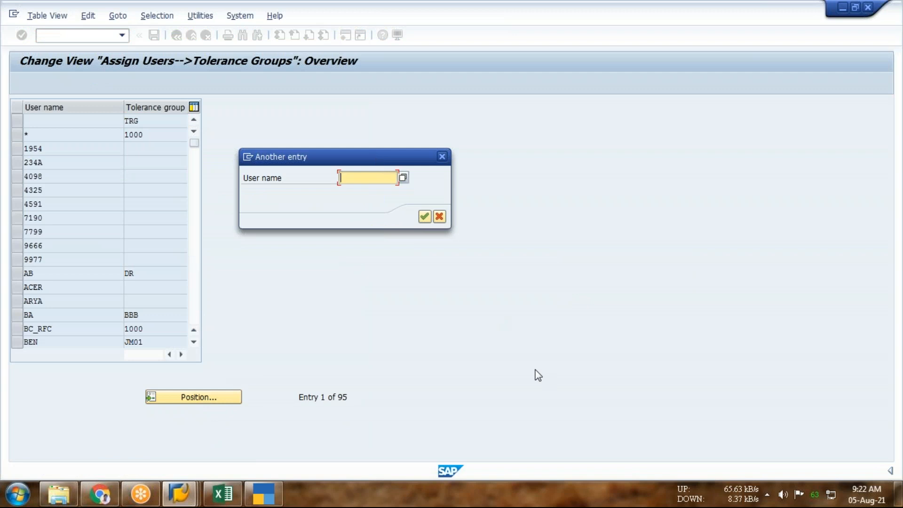
text(e)
click(442, 156)
Try to add a new assignment for user sap226 with a blank tolerance group
click(55, 83)
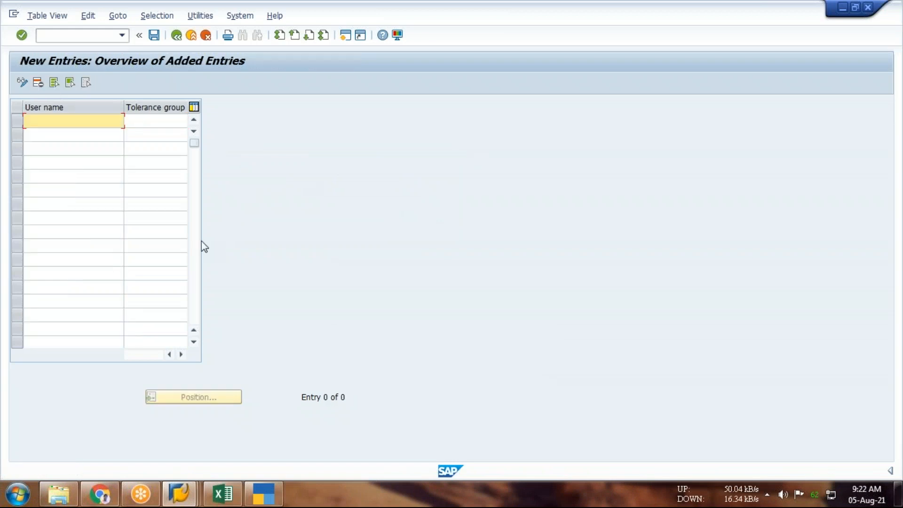
text(s)
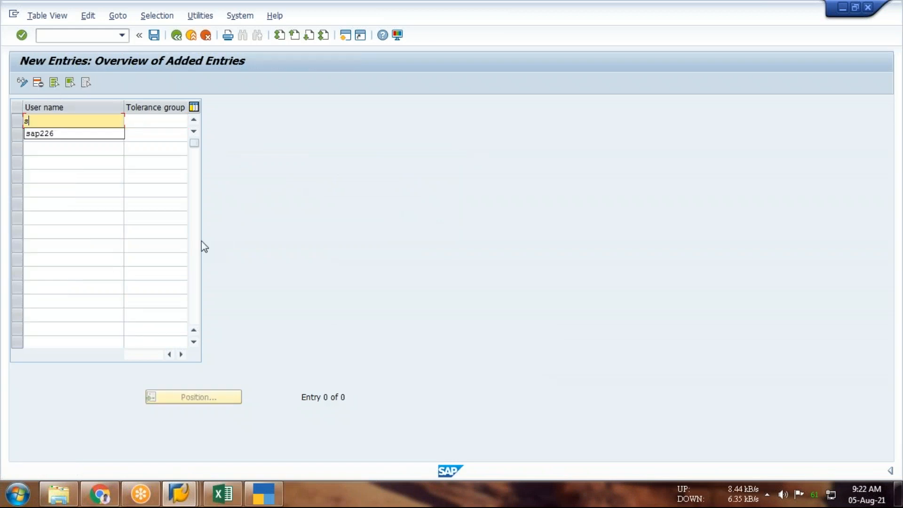
key(Down)
key(Tab)
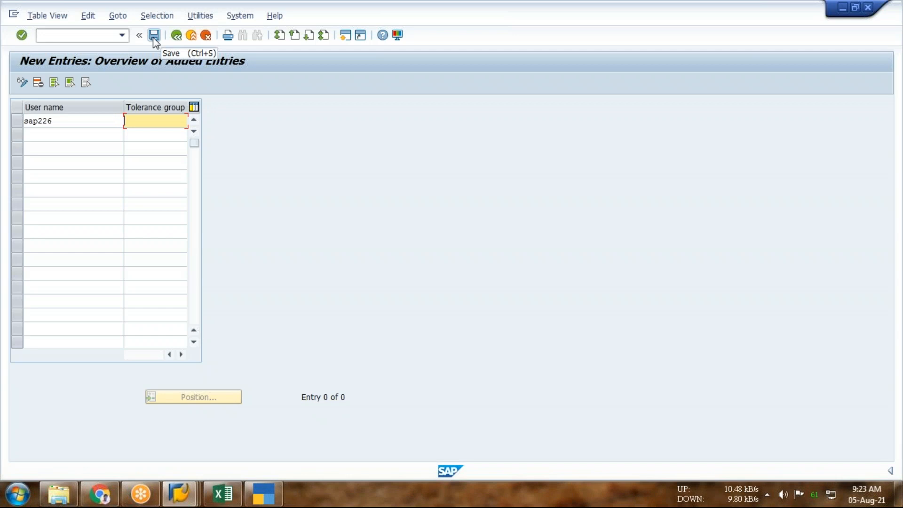
Cancel the new sap226 entry, accept losing the changes and return to the assignment overview
click(177, 35)
click(206, 35)
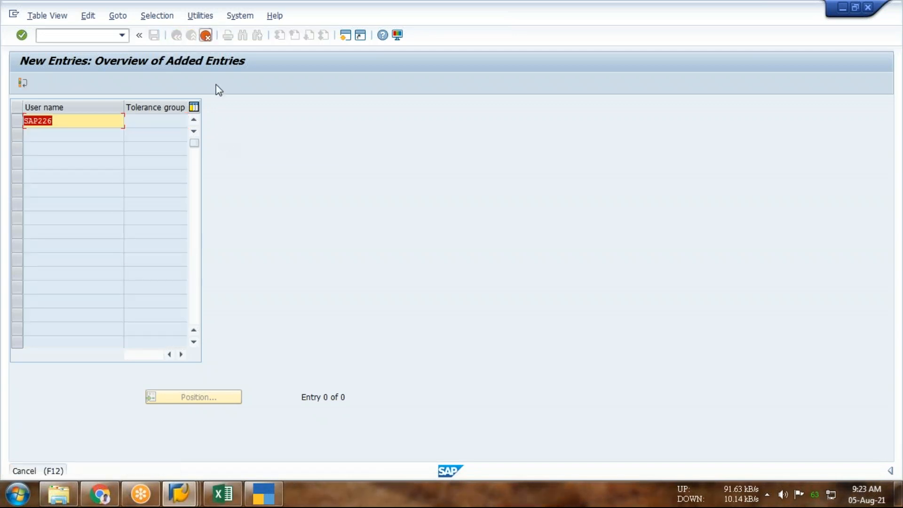
click(221, 245)
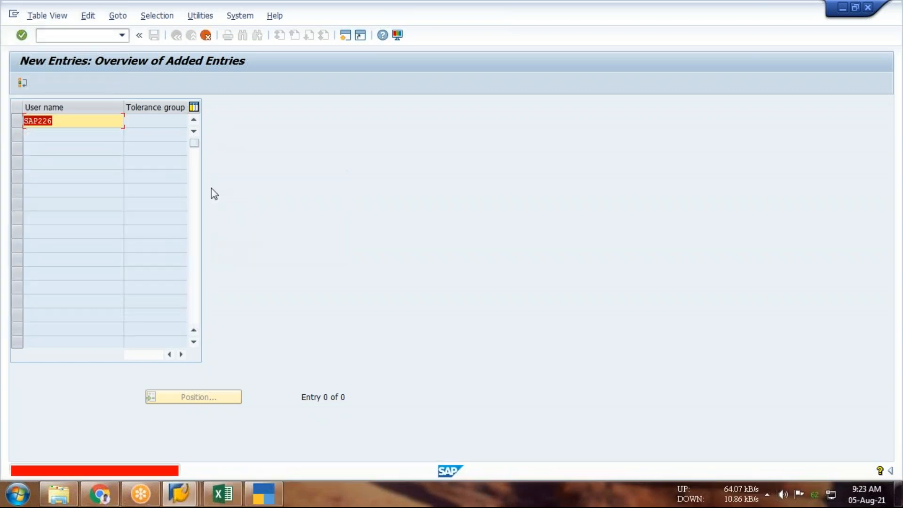
click(206, 36)
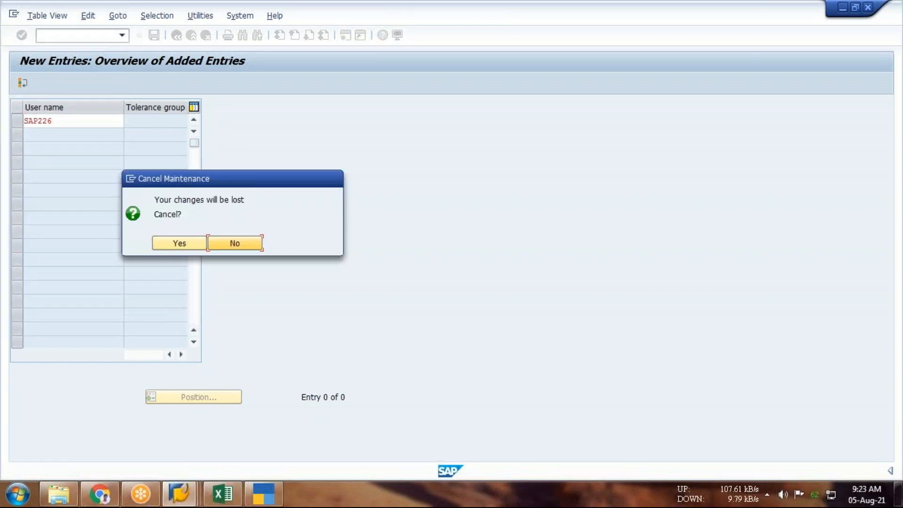
click(180, 245)
click(176, 35)
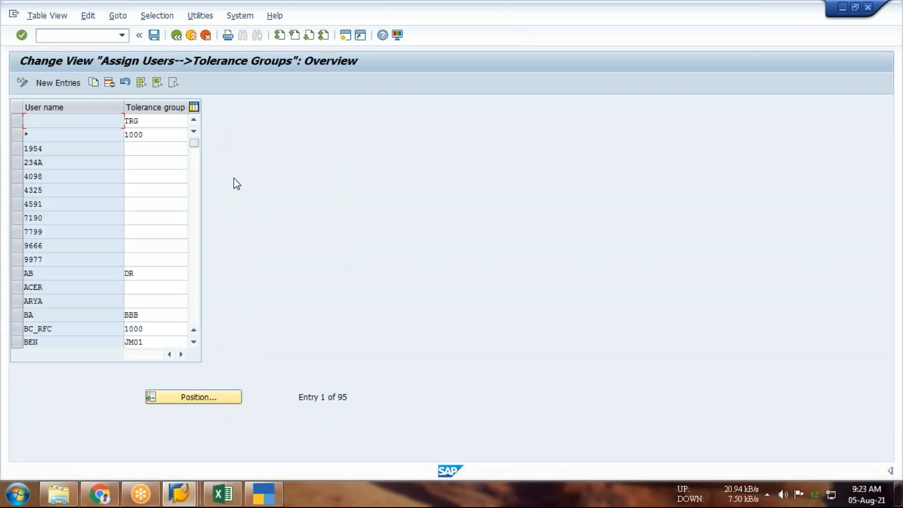
Position the assignment list on user name sap226
click(228, 397)
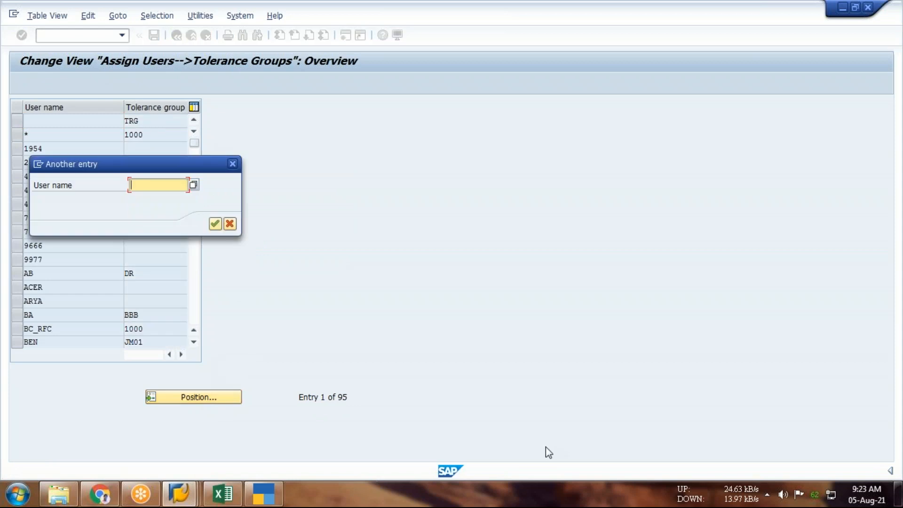
text(sA)
key(Caps_Lock)
text(A)
key(Return)
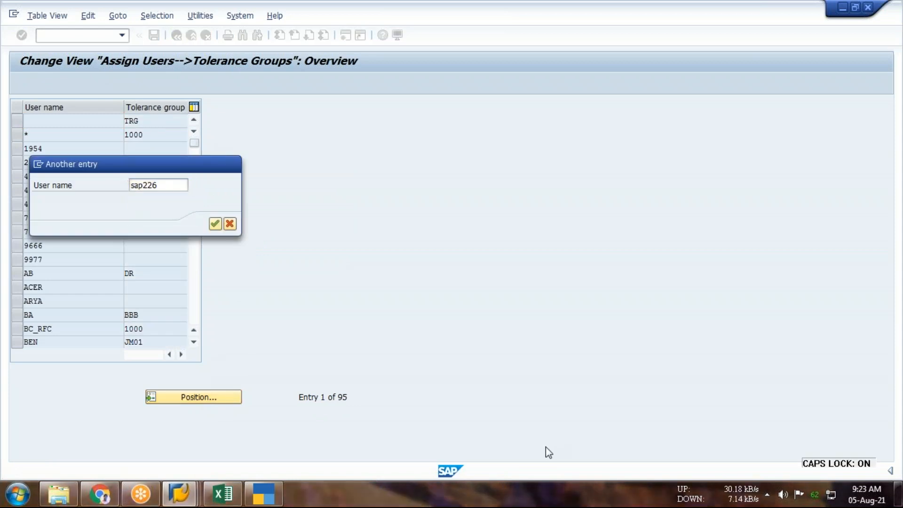
Confirm the lookup of user sap226 and select its row in the assignment list
key(Return)
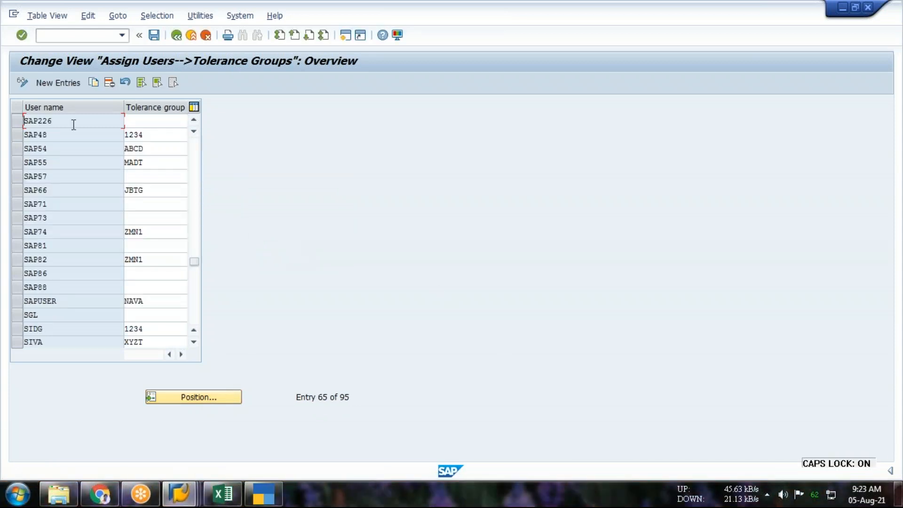
click(15, 121)
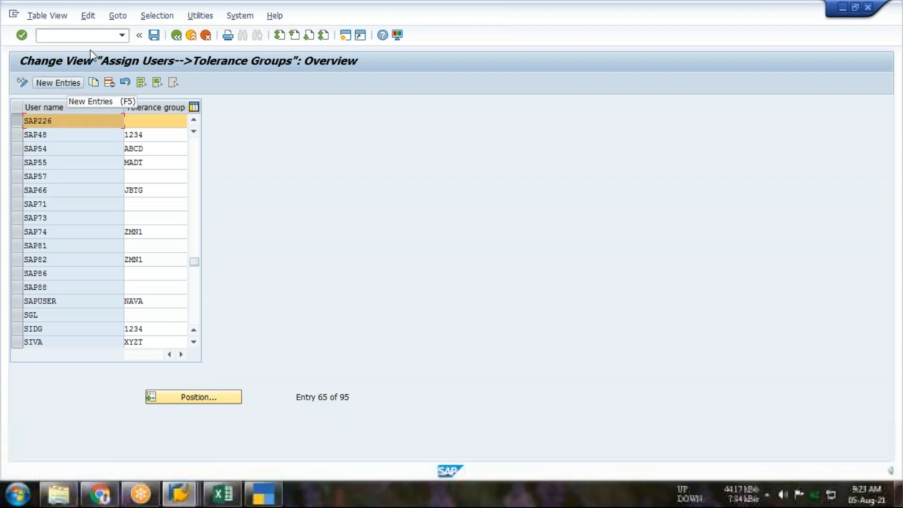
Leave the view, reopen transaction OB57 and position the assignment list on user name sap226 again
click(82, 32)
text(/n)
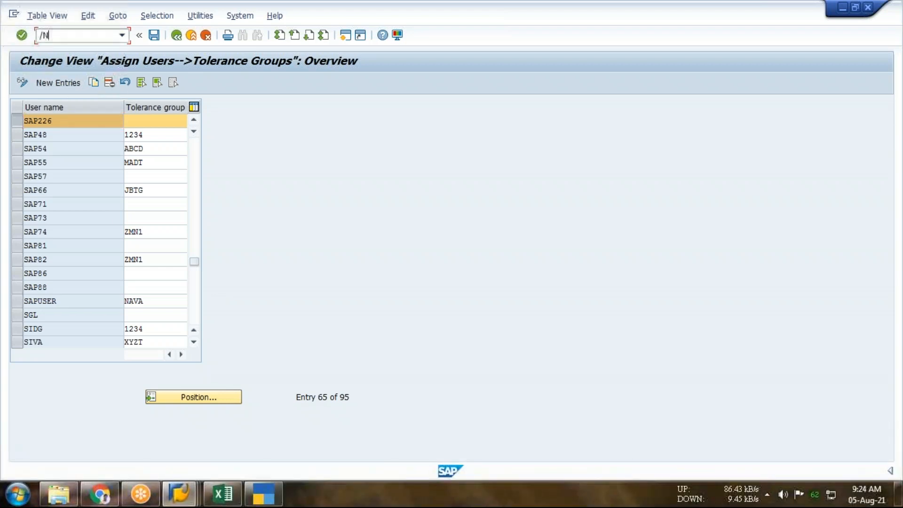
key(Return)
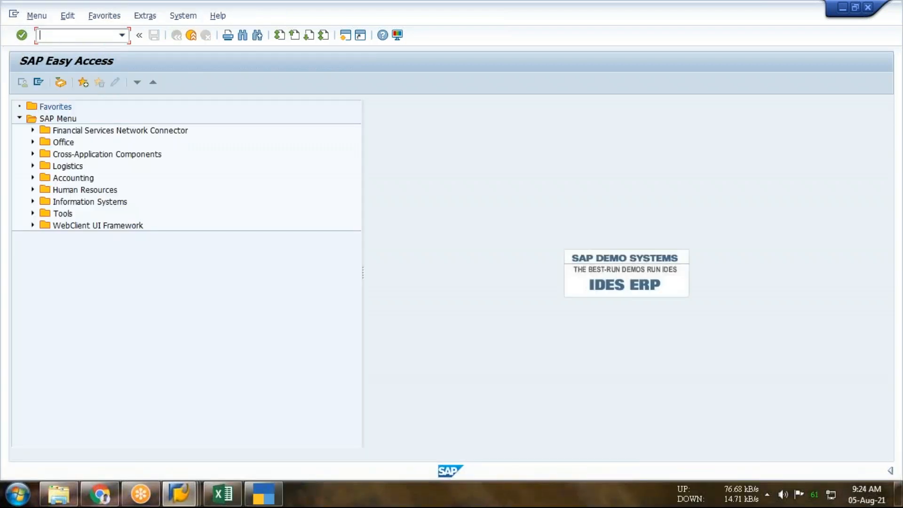
text(OB57)
key(Return)
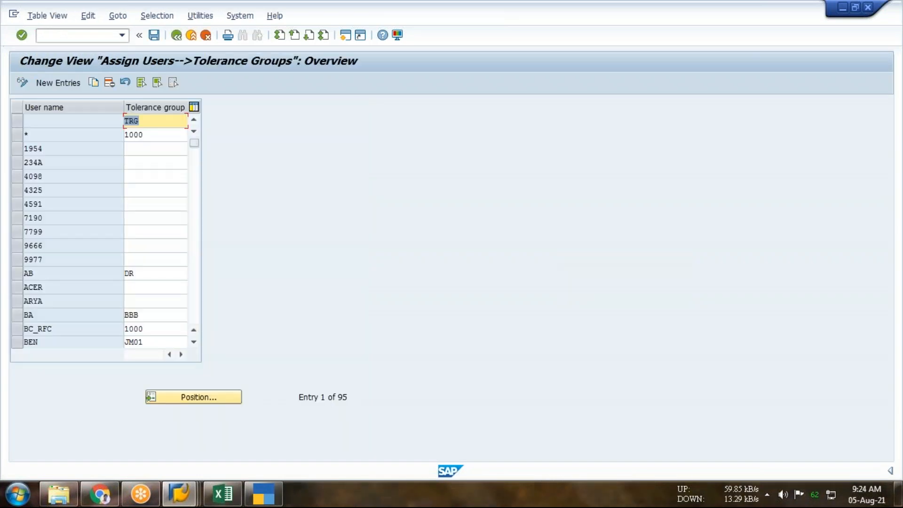
click(199, 400)
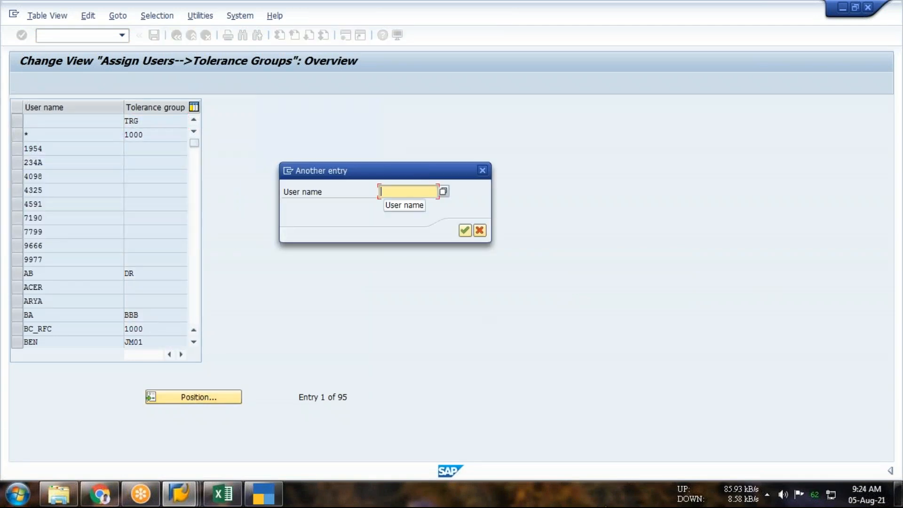
text(sap226)
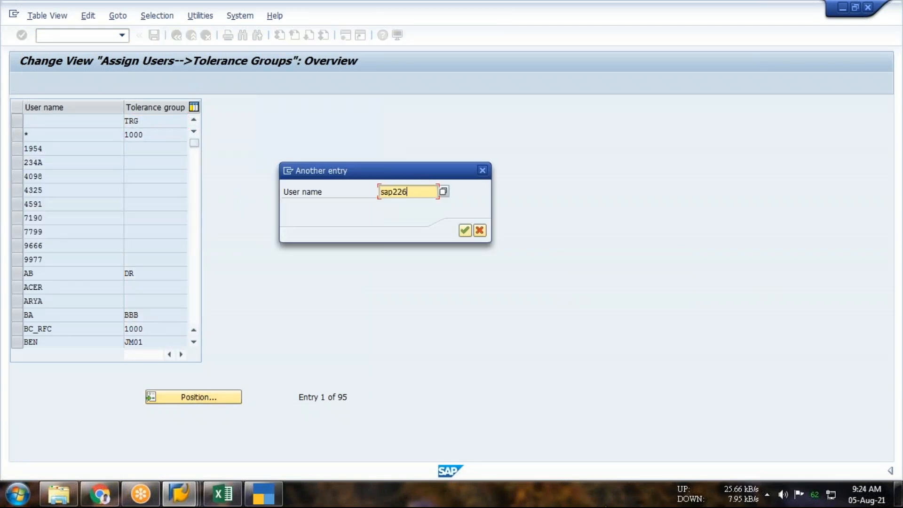
key(Return)
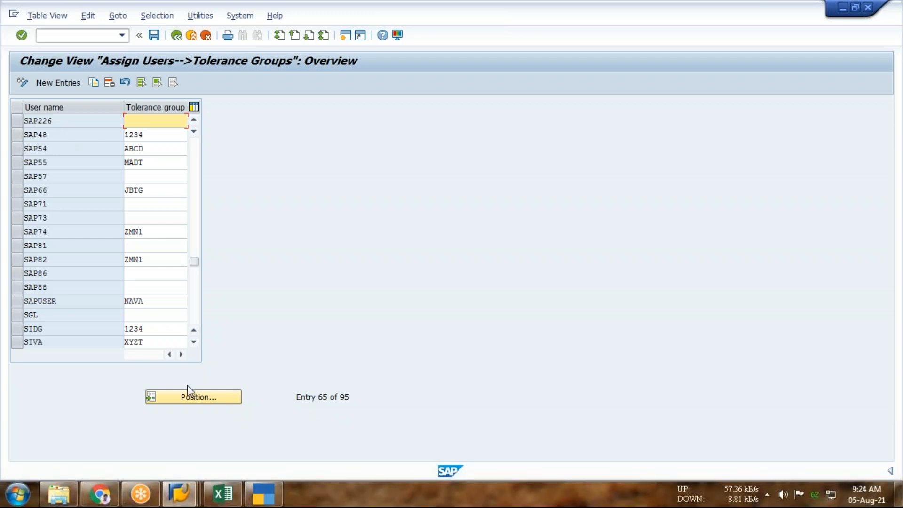
Position the assignment list on the user name beginning with ECC1
click(207, 397)
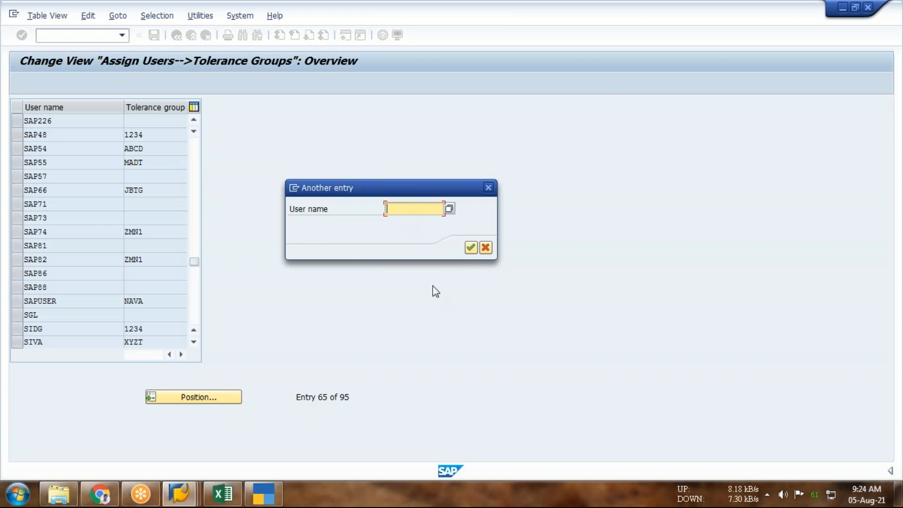
text(ECC12)
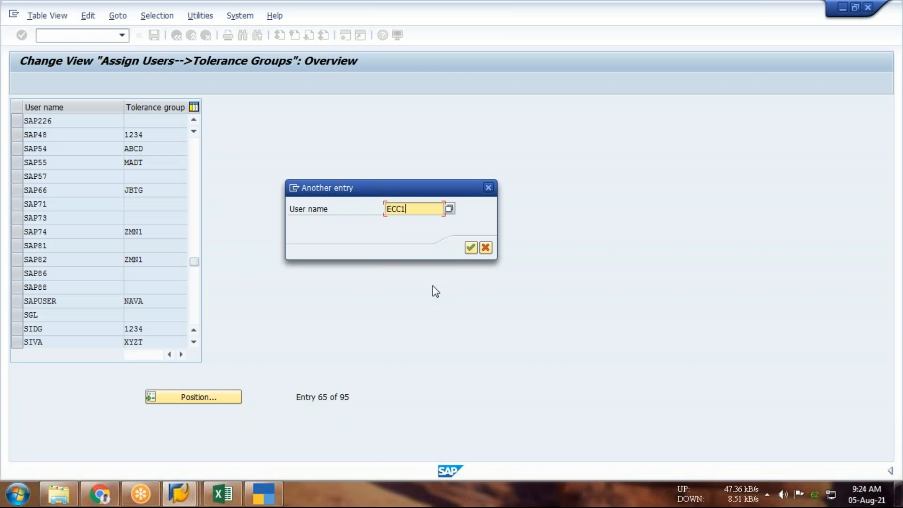
key(Return)
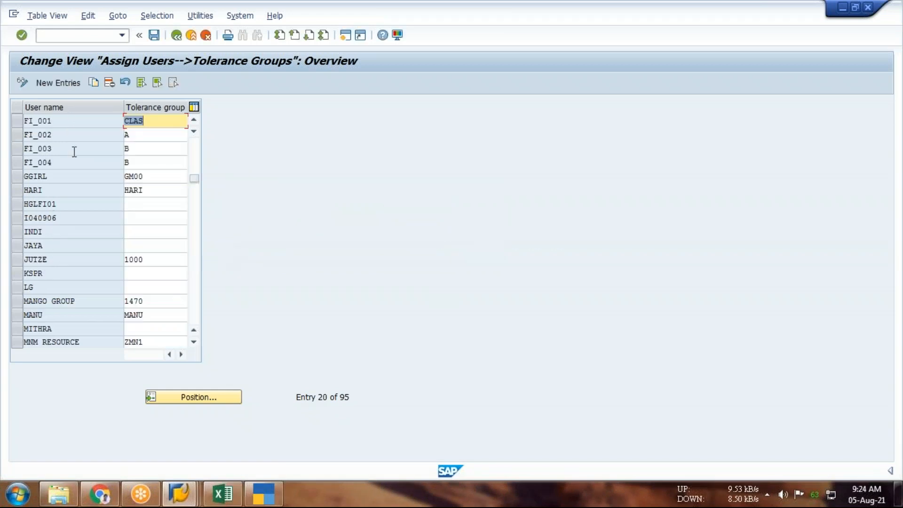
Add a new assignment for user ECC132 with a blank tolerance group and exit the maintenance view, saving the changes
click(78, 85)
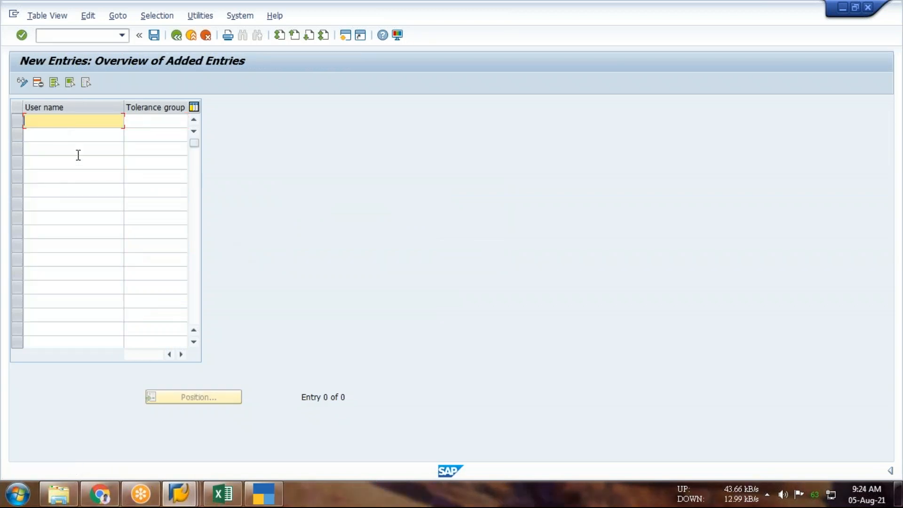
text(ECC132)
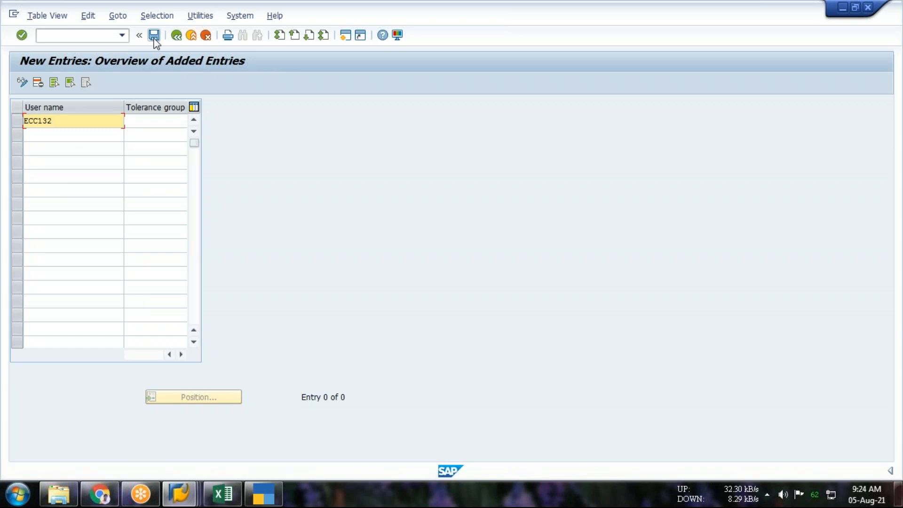
click(176, 36)
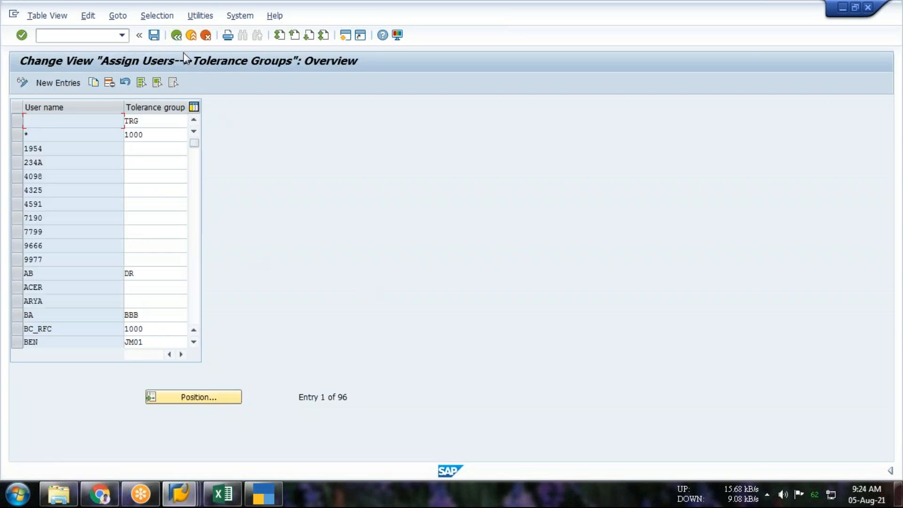
click(176, 36)
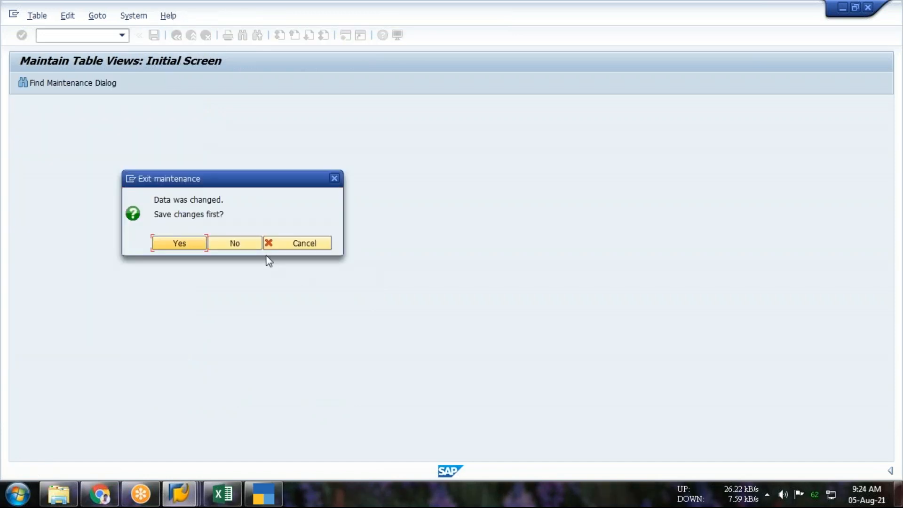
key(Return)
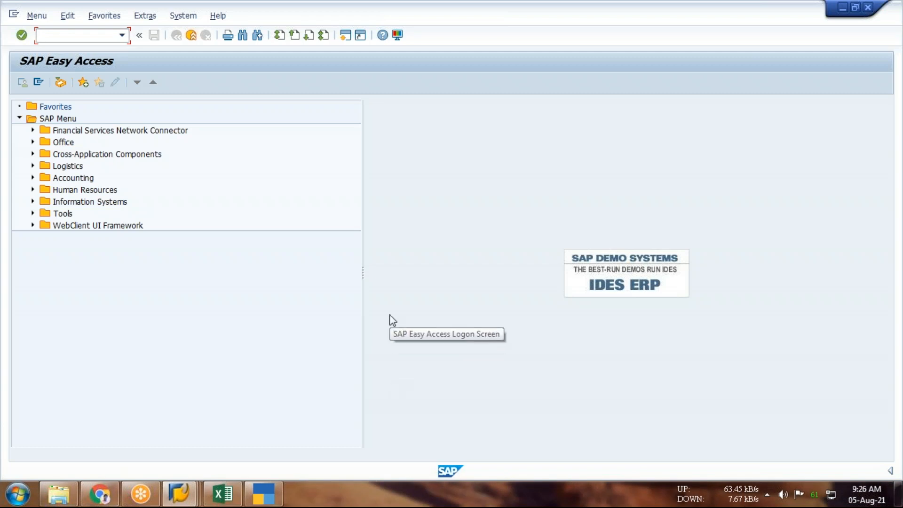
Switch to SAP Logon, examine the FICO system entry's connection parameters including its instance number, and close the properties
click(179, 494)
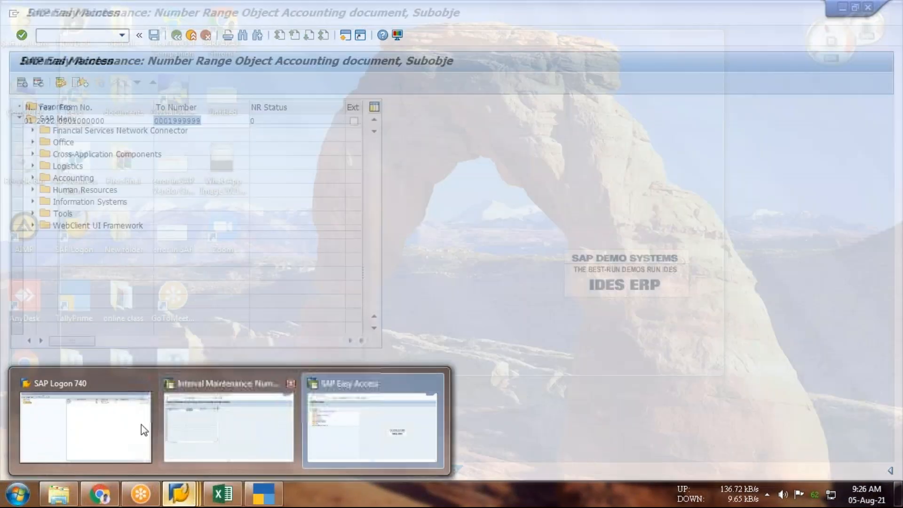
click(141, 426)
click(417, 59)
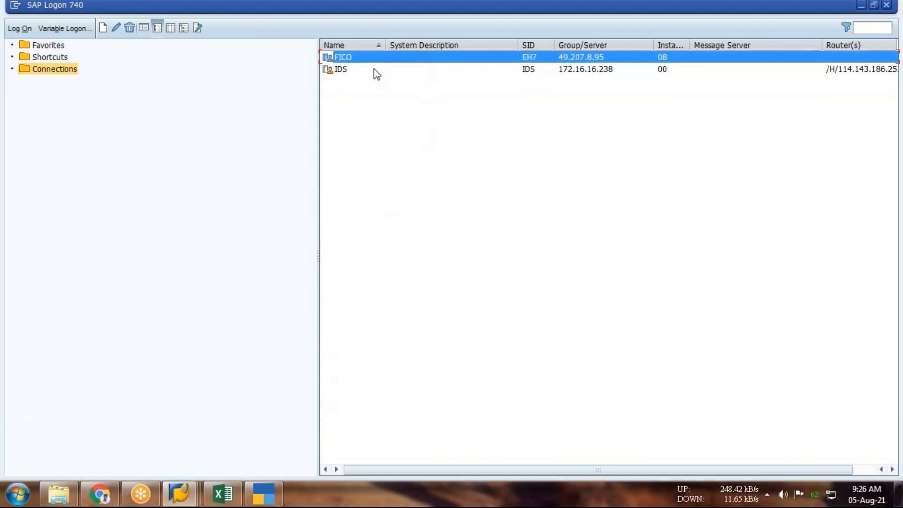
click(115, 28)
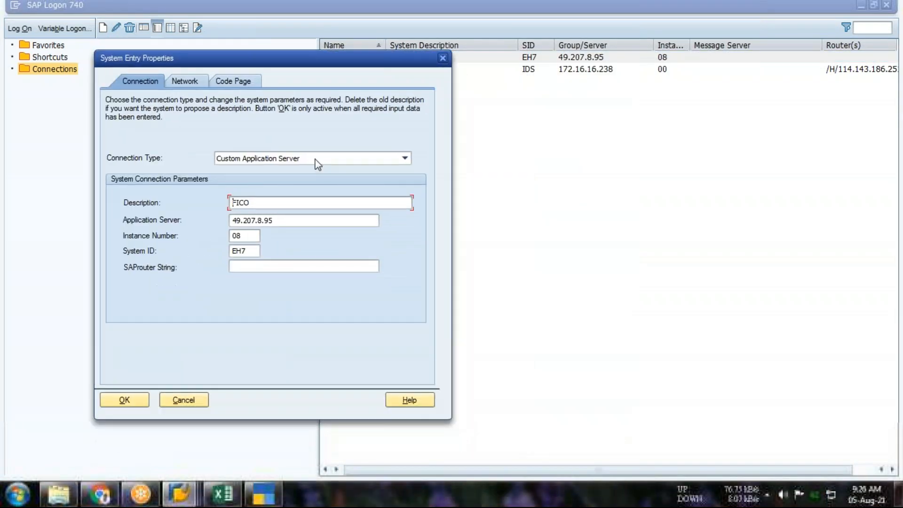
double_click(258, 238)
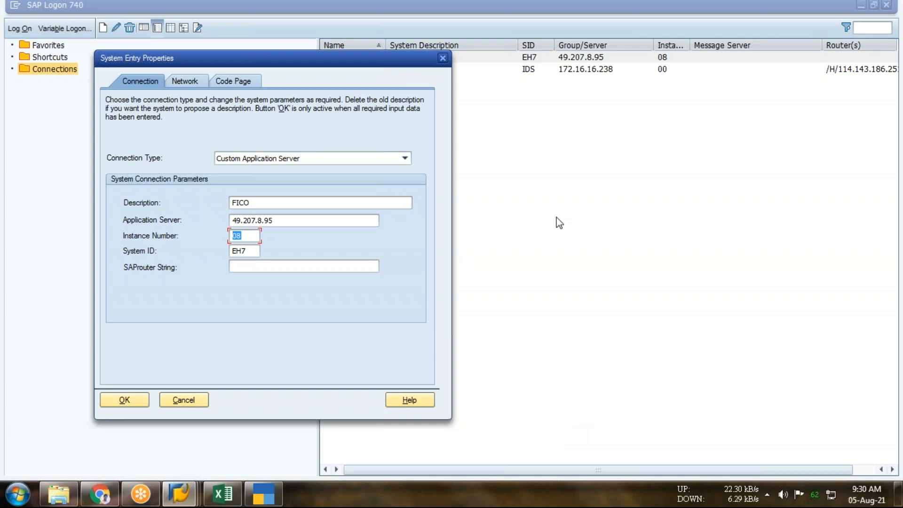
click(443, 59)
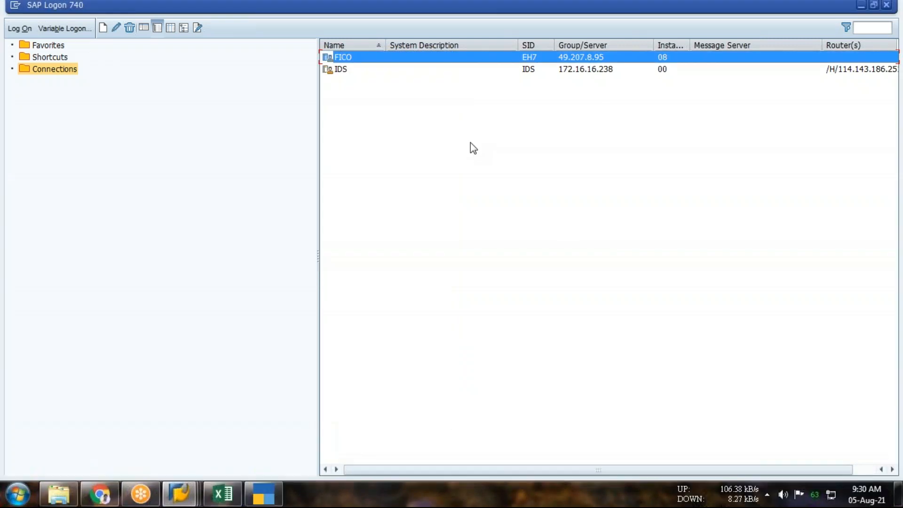